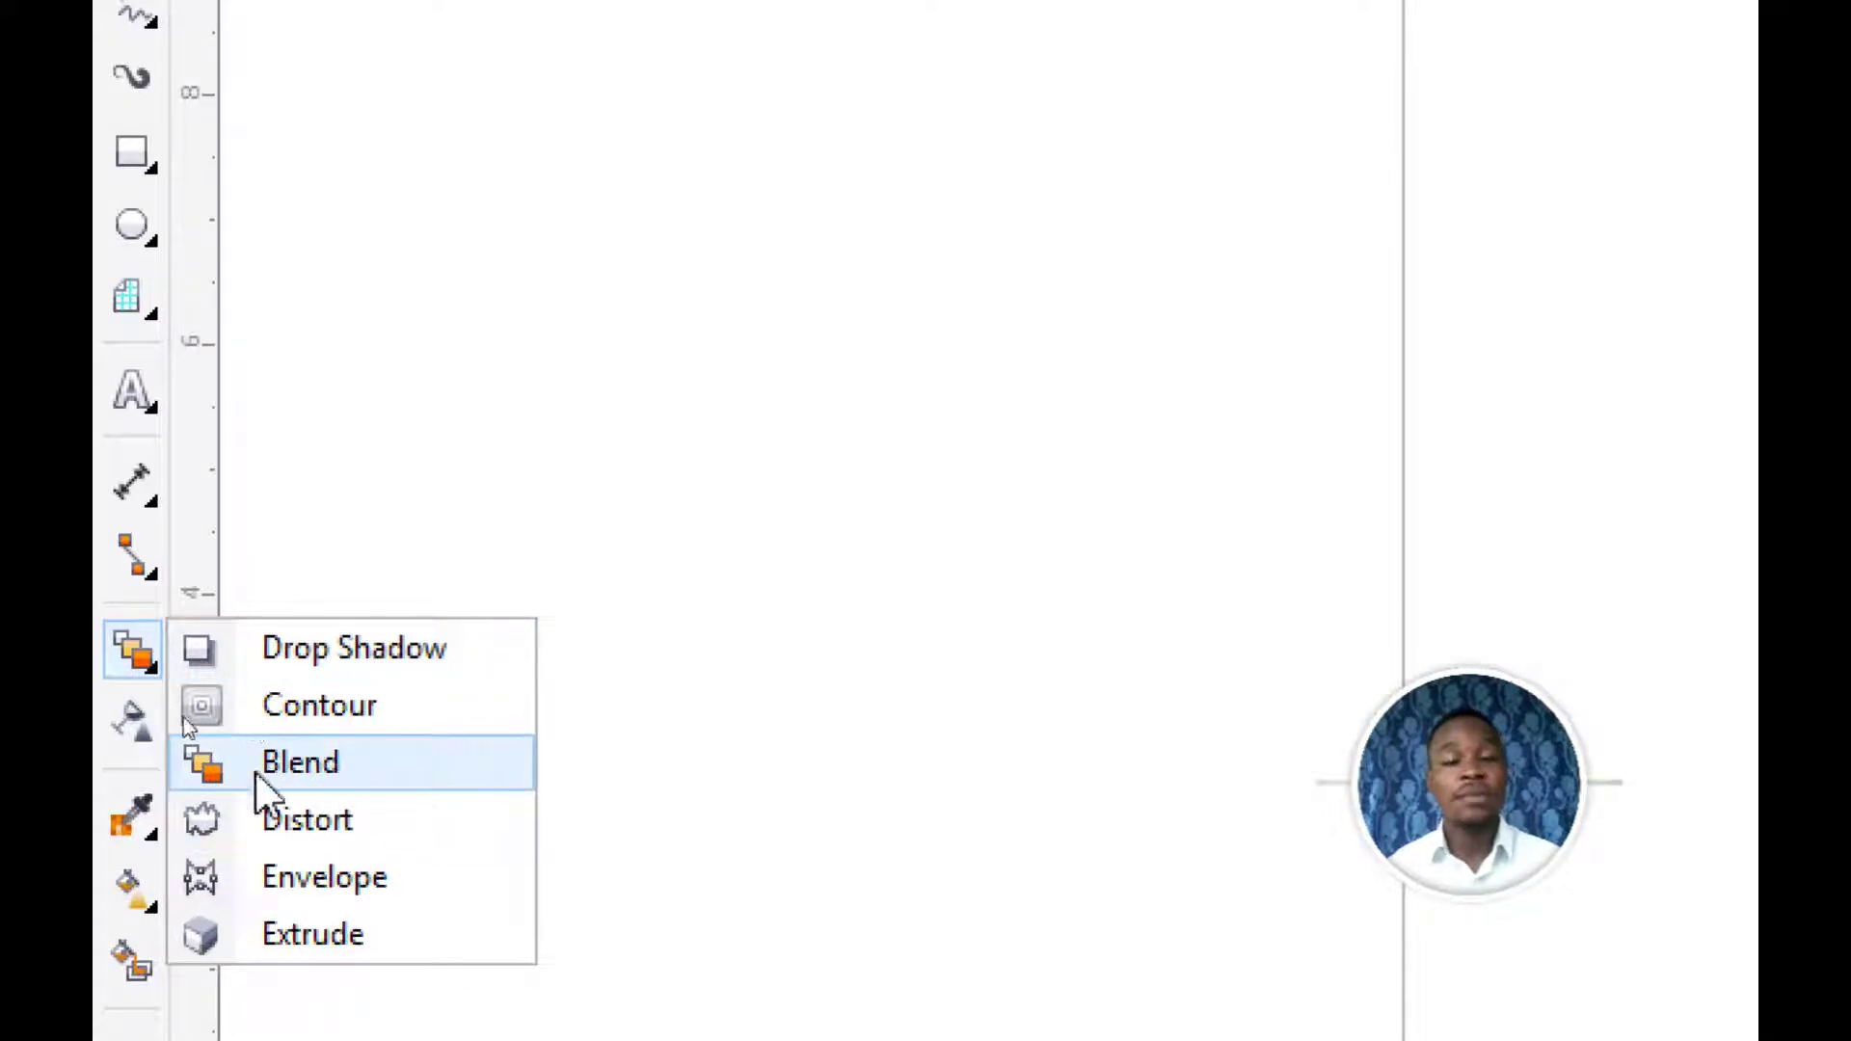
Step: Draw a rectangle about 3.38 by 2.96 inches on the page, filled yellow and without an outline
left_click(339, 771)
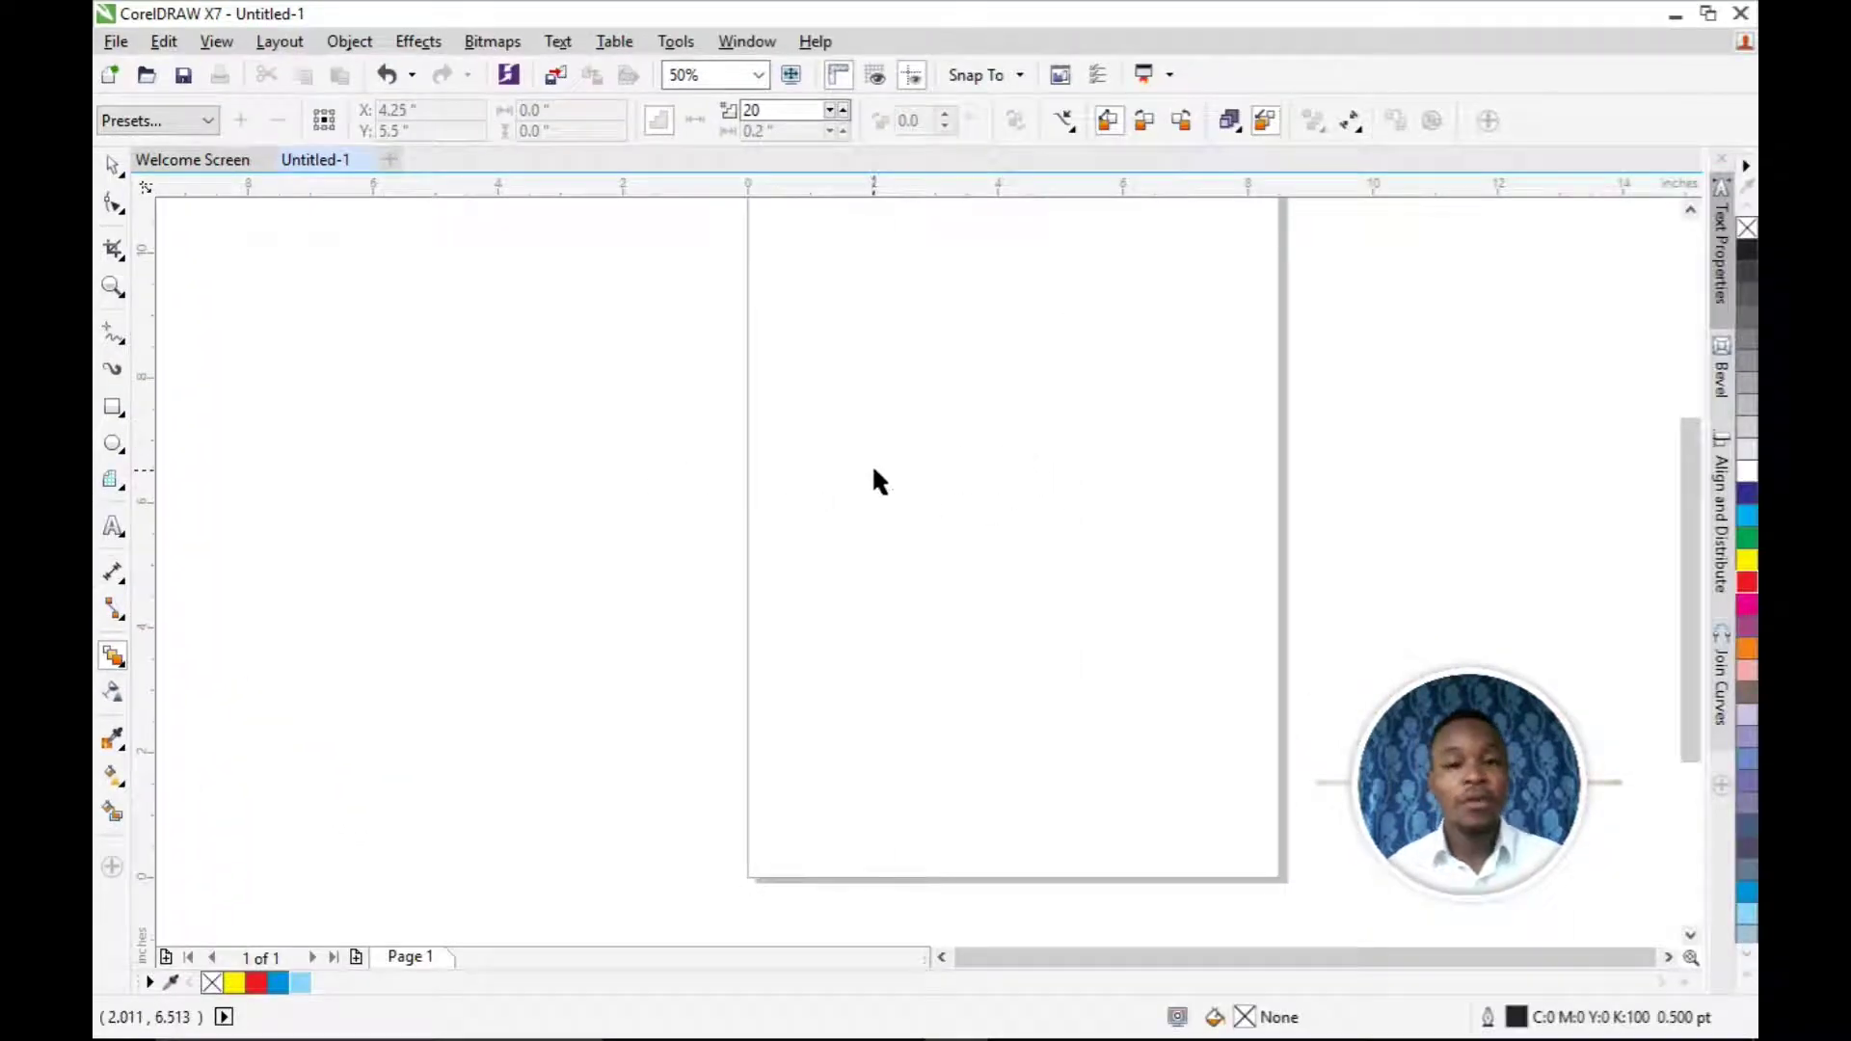
key("space")
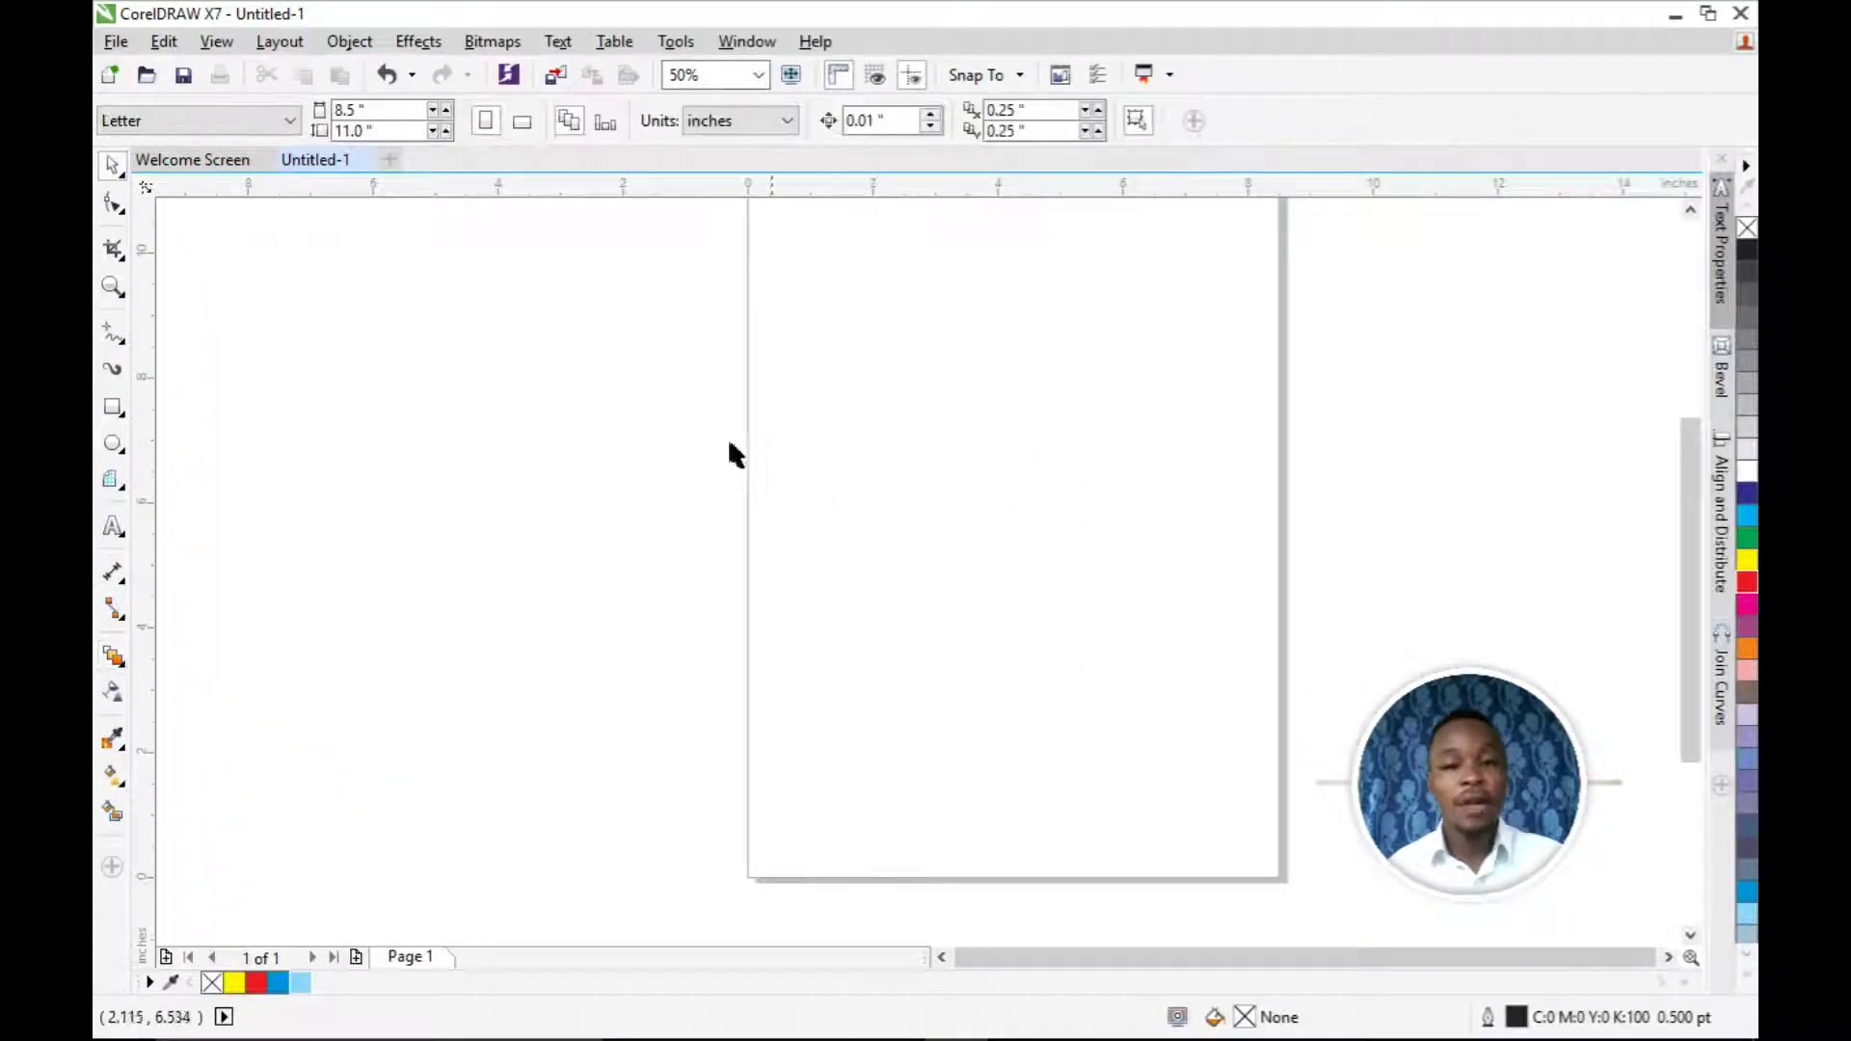
left_click(114, 410)
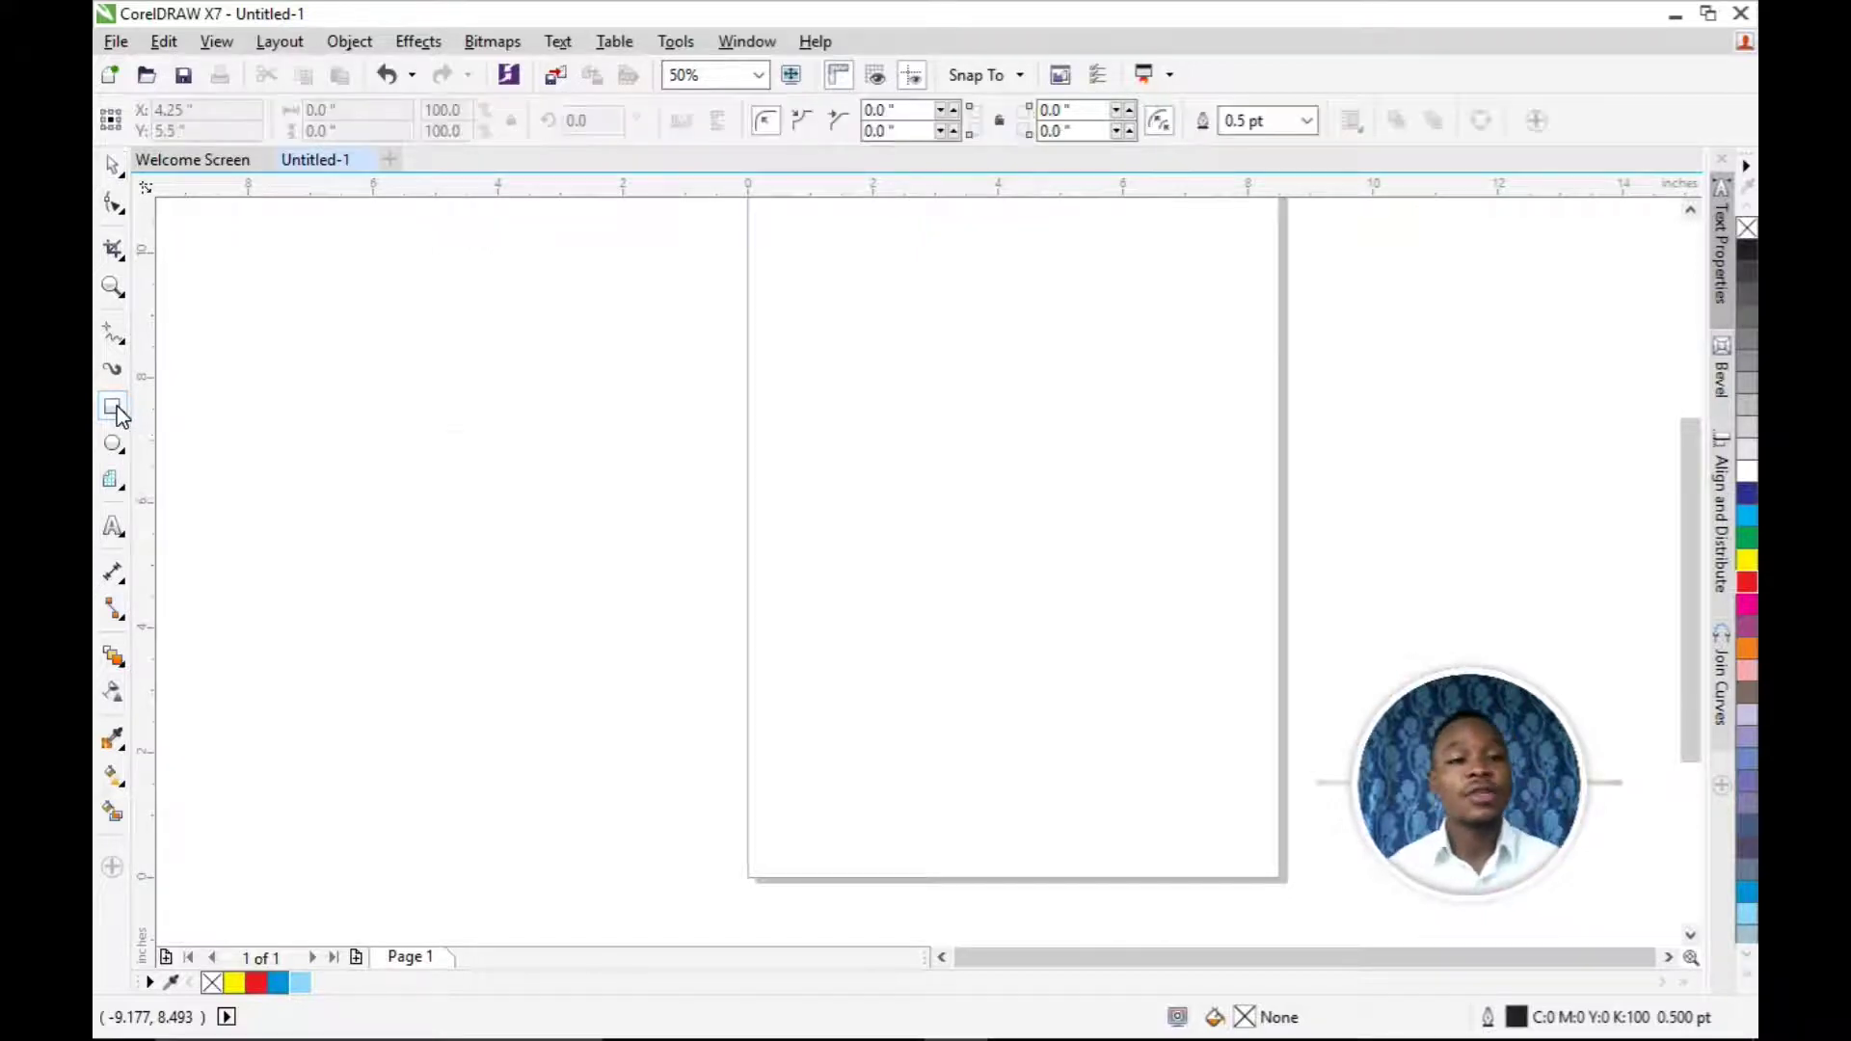
left_click_drag(815, 368, 1027, 553)
key("space")
left_click(114, 656)
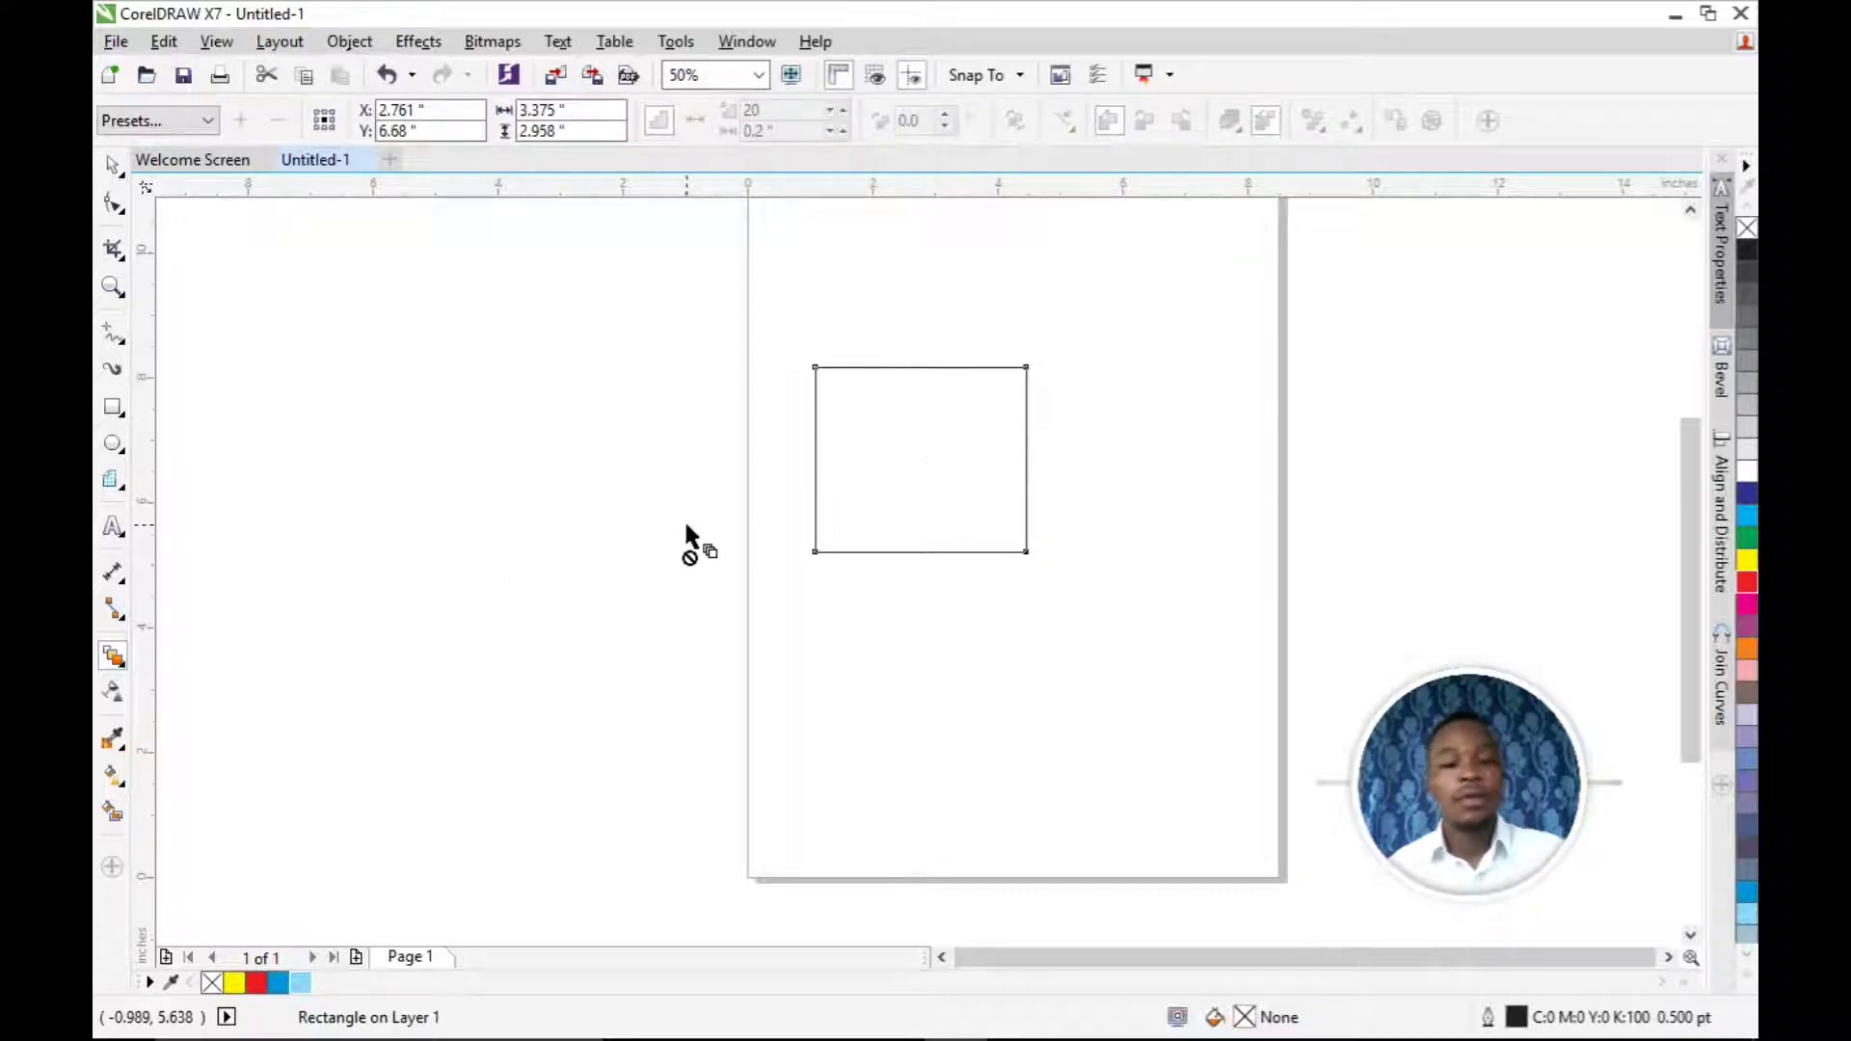
key("space")
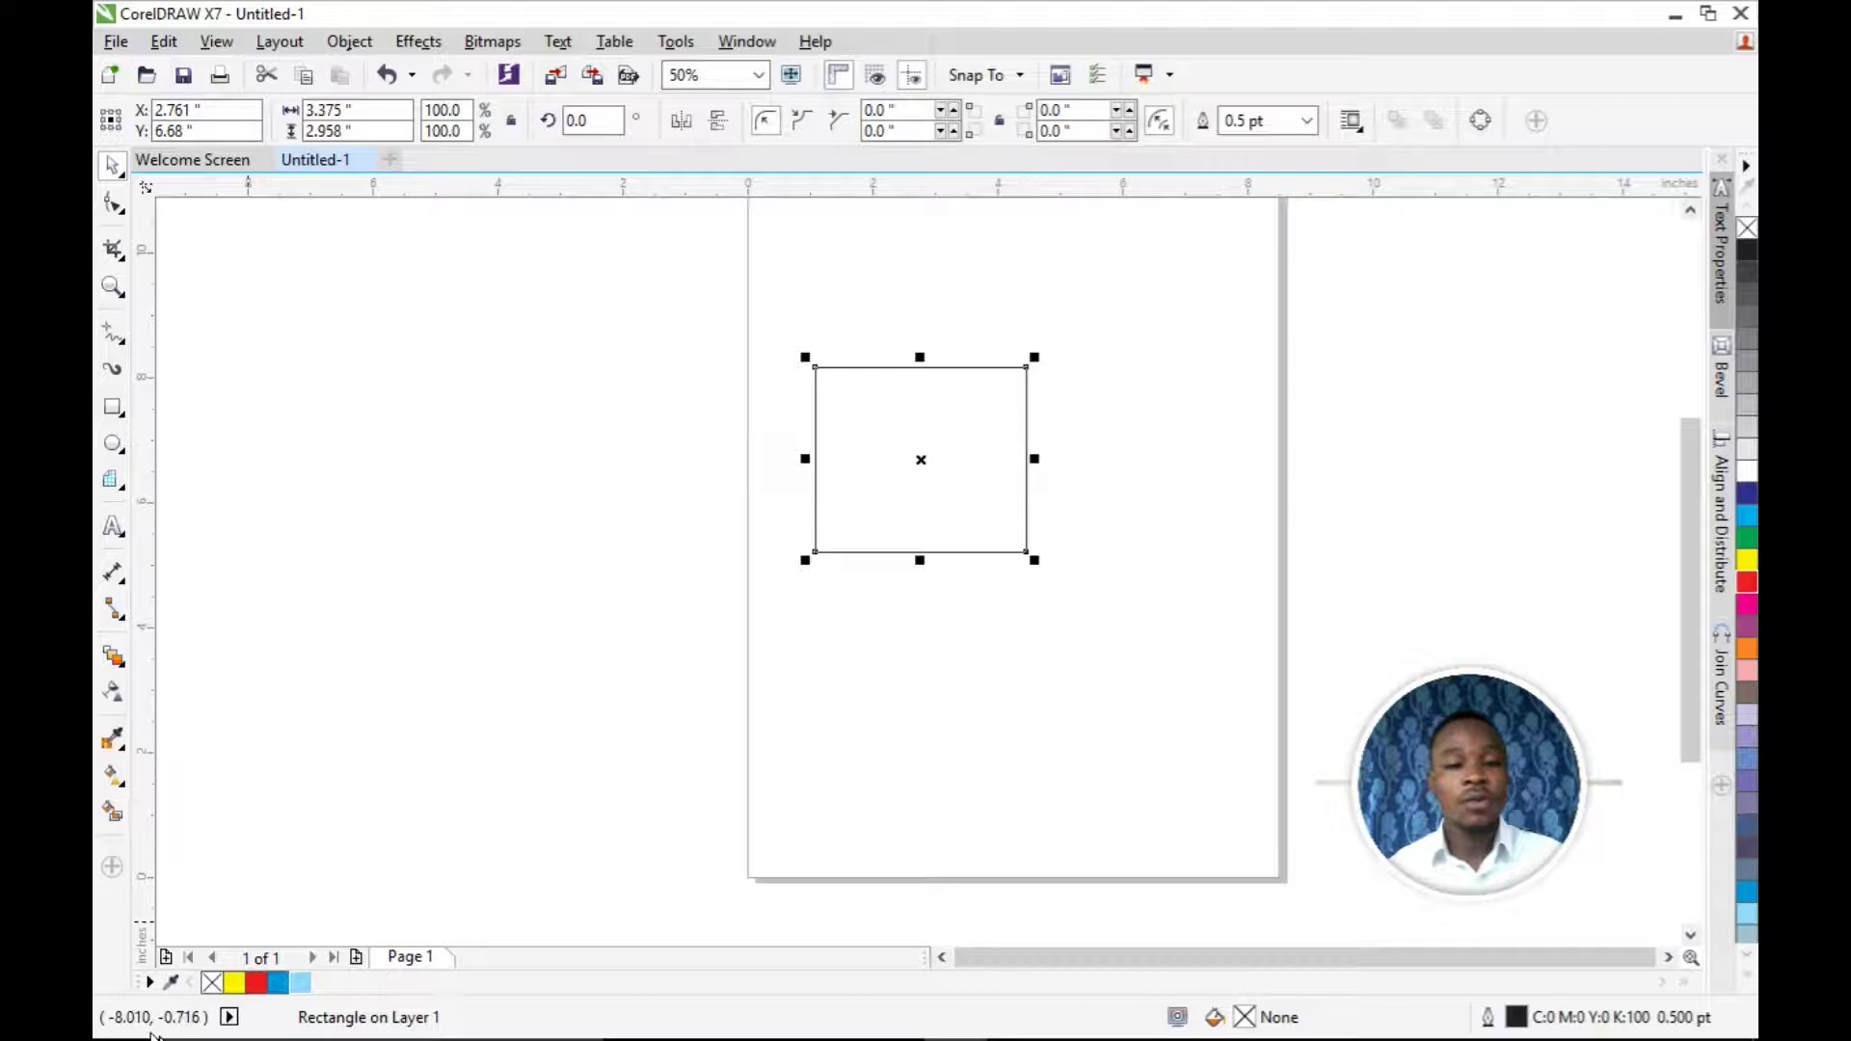
left_click(234, 983)
right_click(213, 983)
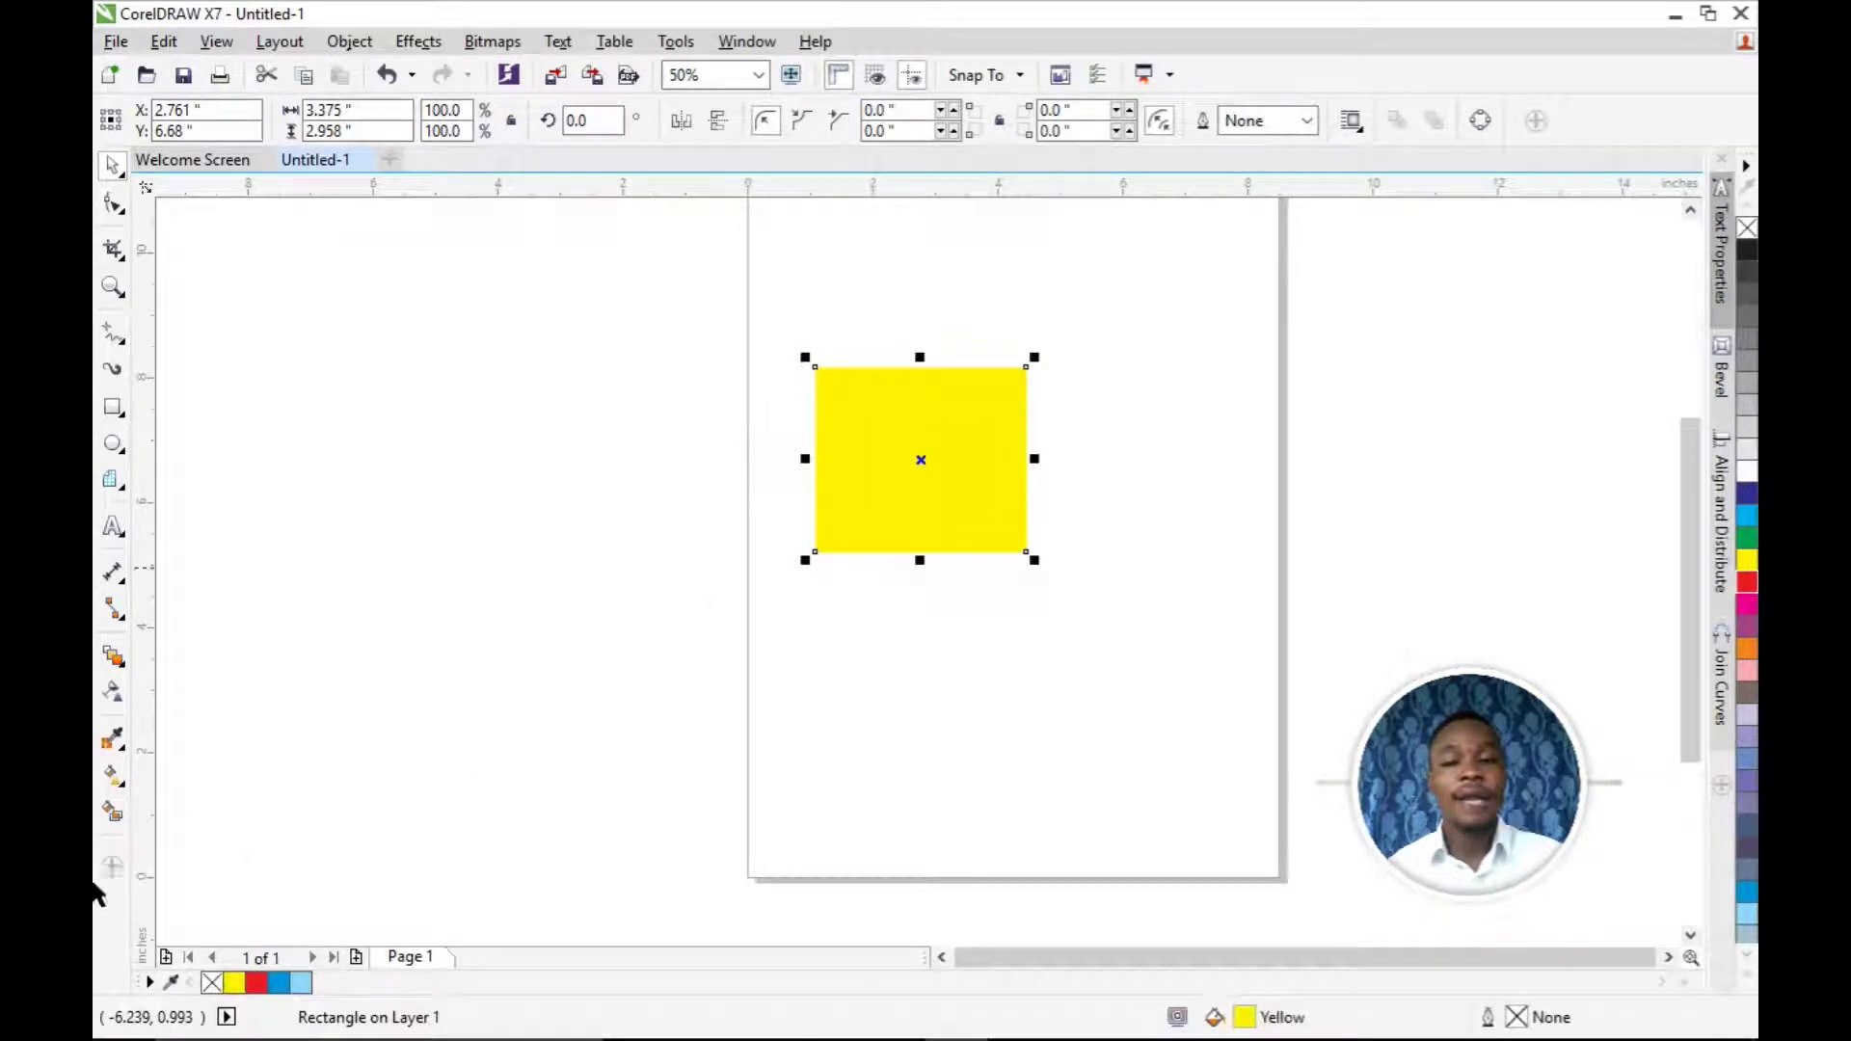
Step: Place a copy of the yellow rectangle directly below it with a small gap and fill the copy red
left_click_drag(921, 459, 929, 667)
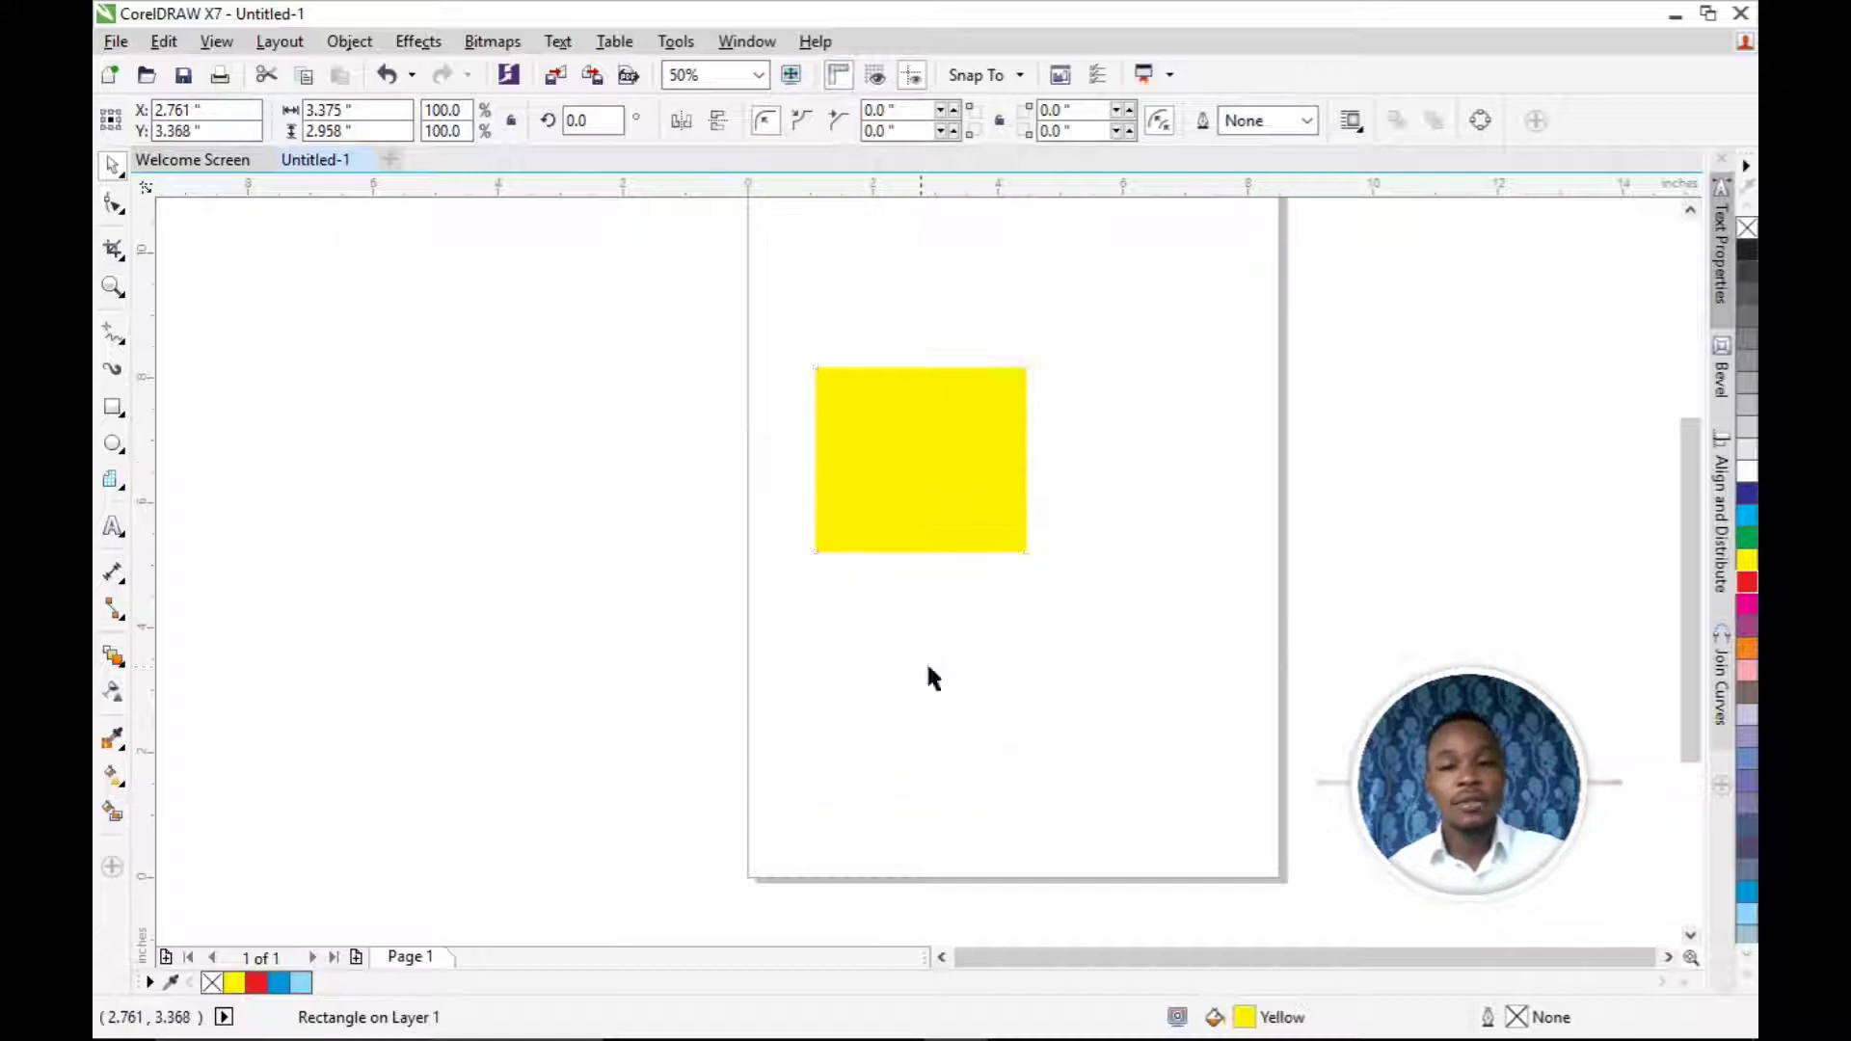
left_click(257, 985)
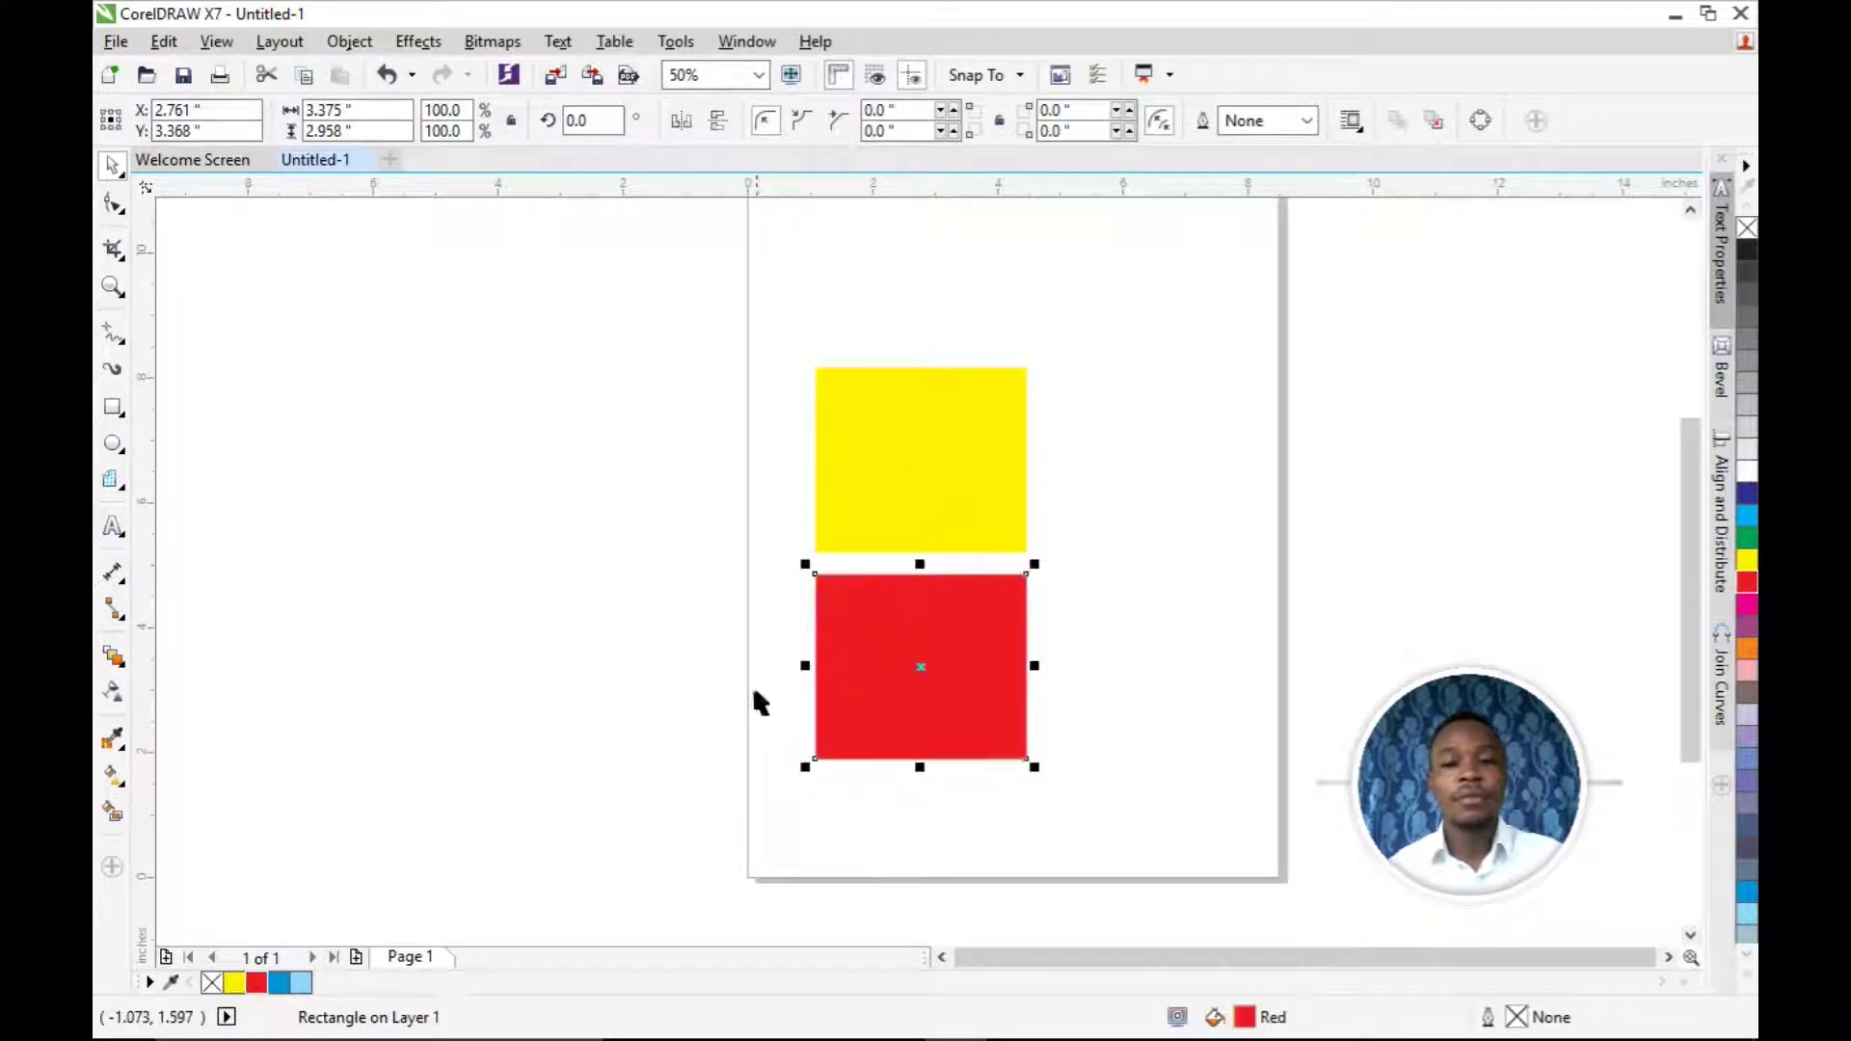
scroll(988, 659, "up", 2)
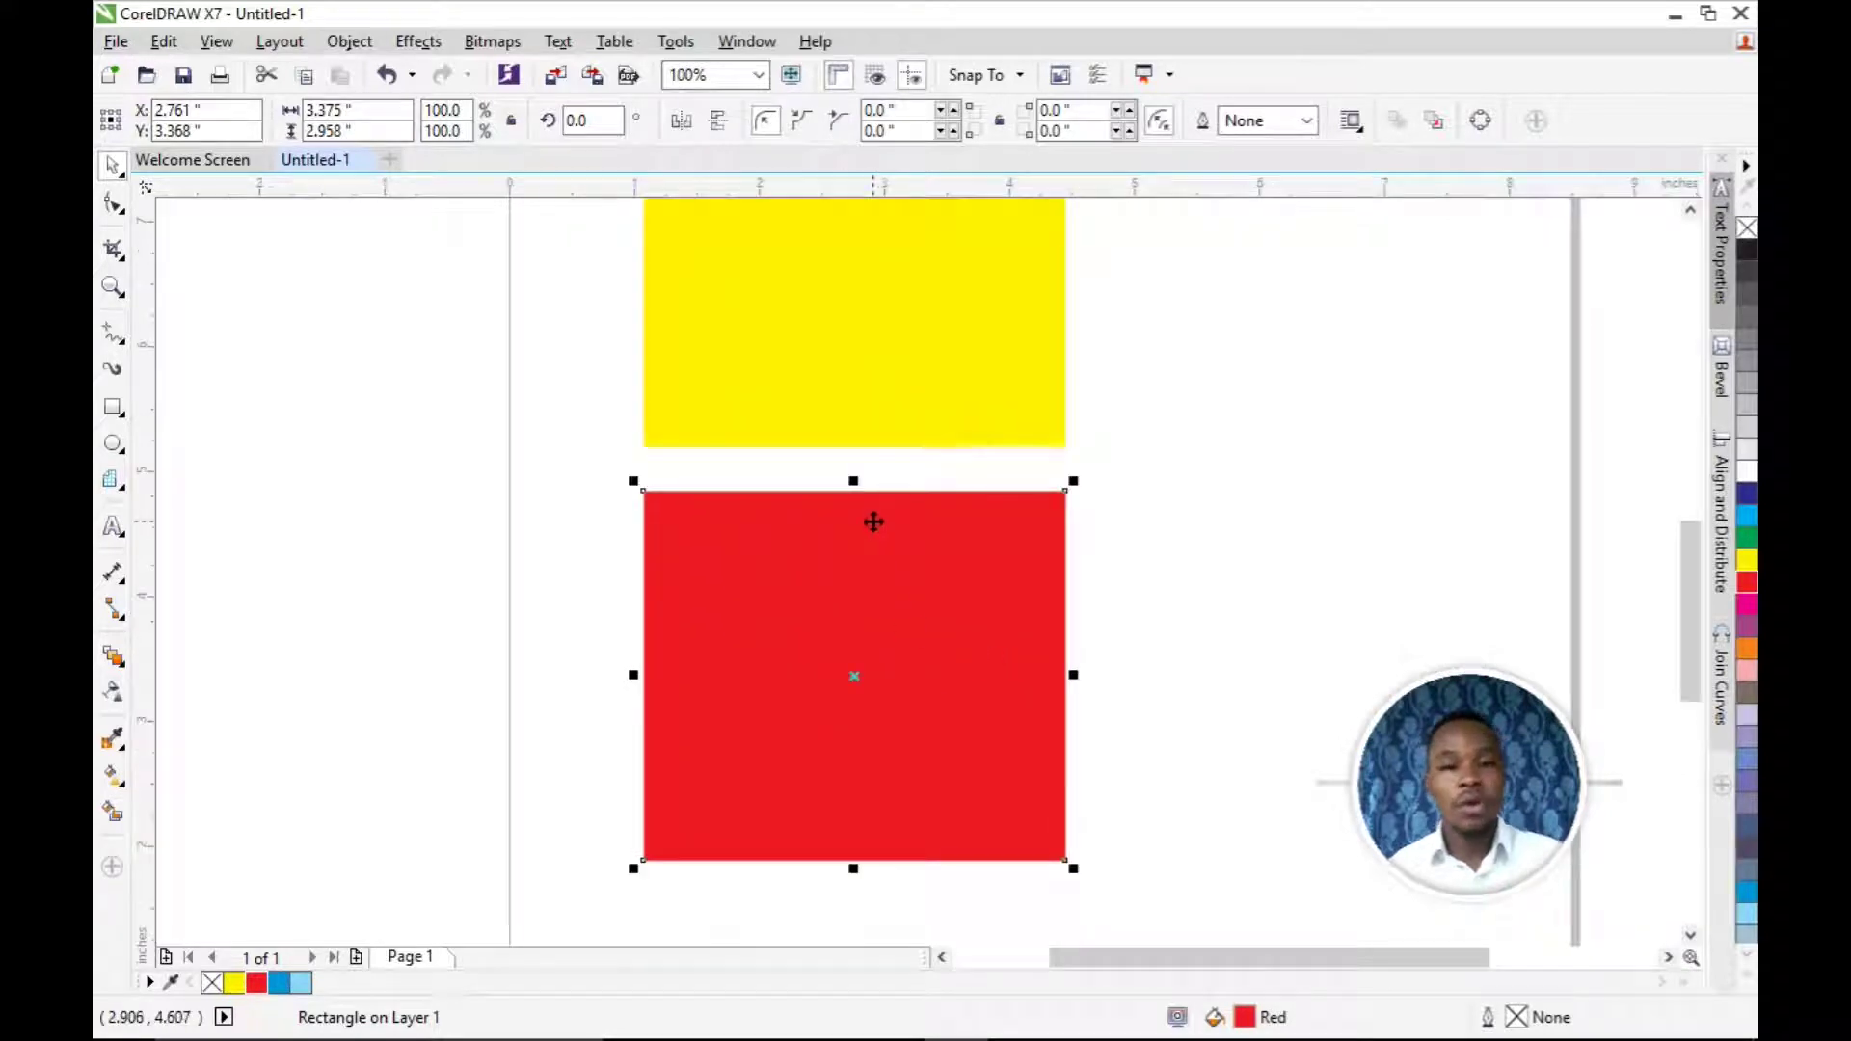
scroll(873, 521, "down", 2)
scroll(857, 451, "up", 3)
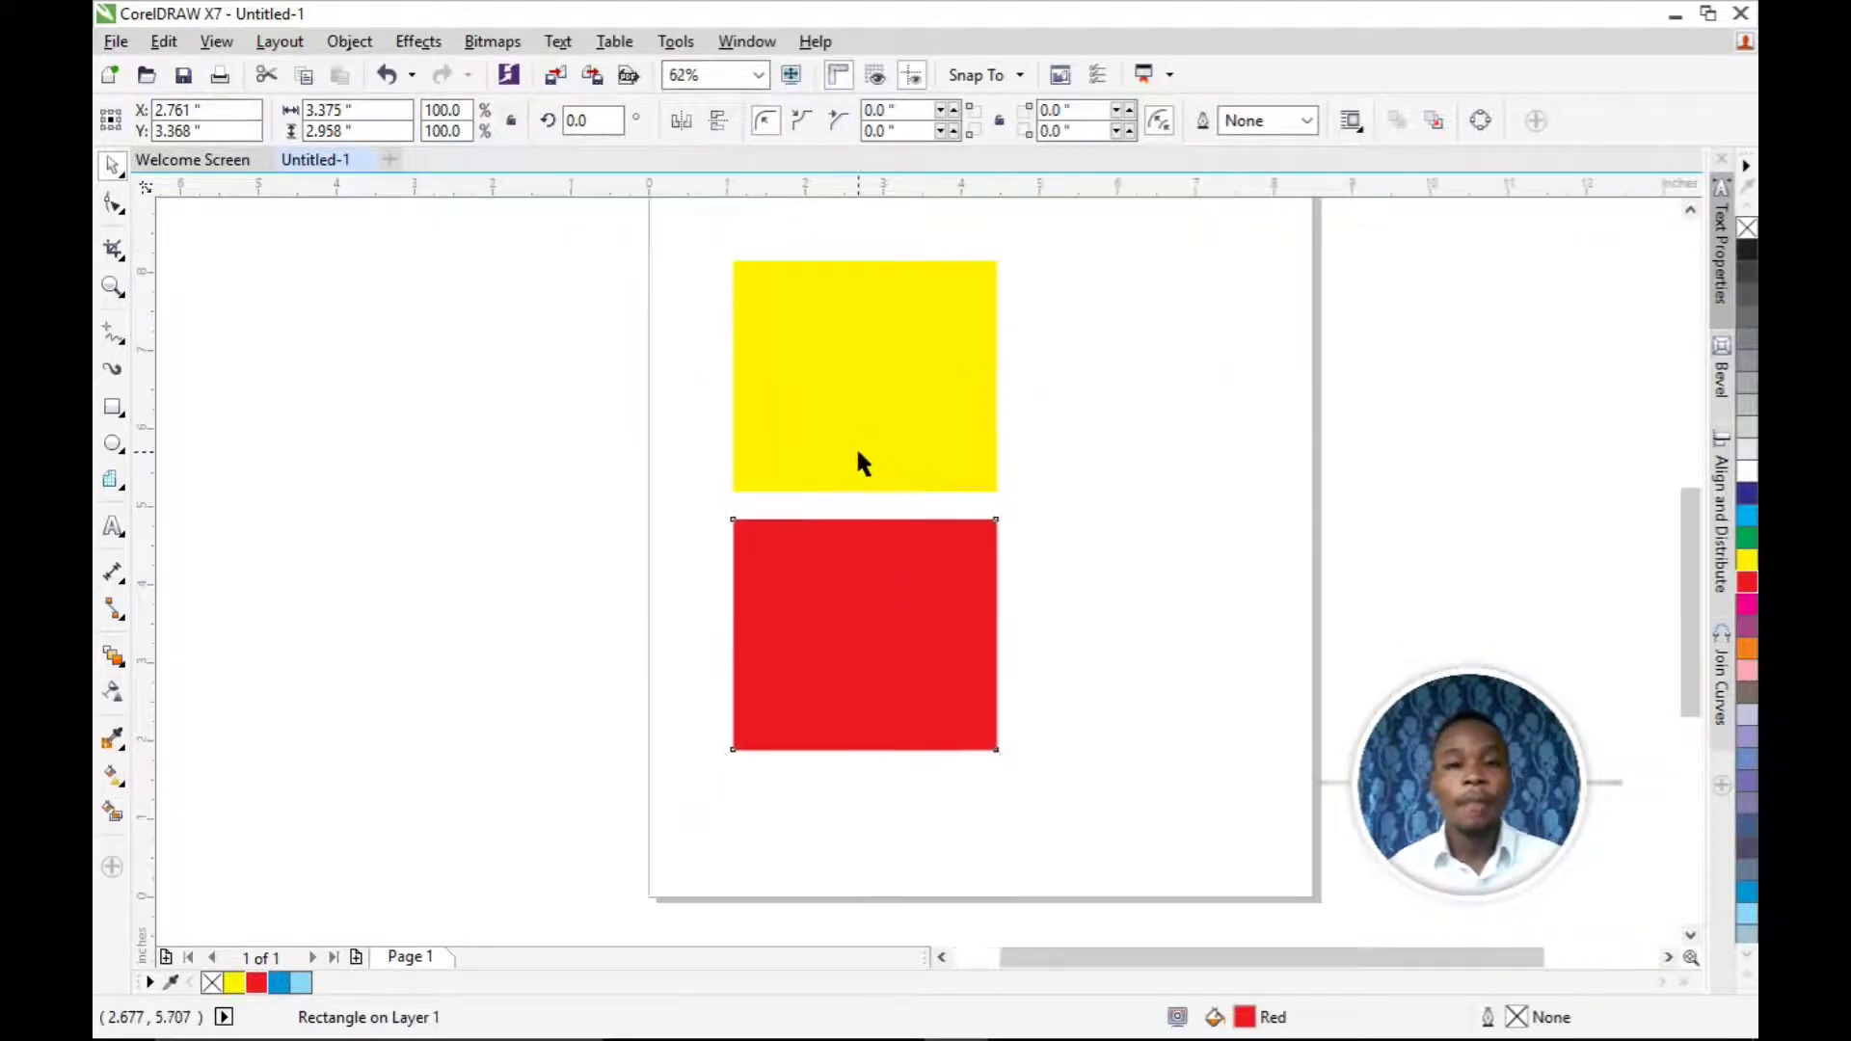
left_click(1194, 536)
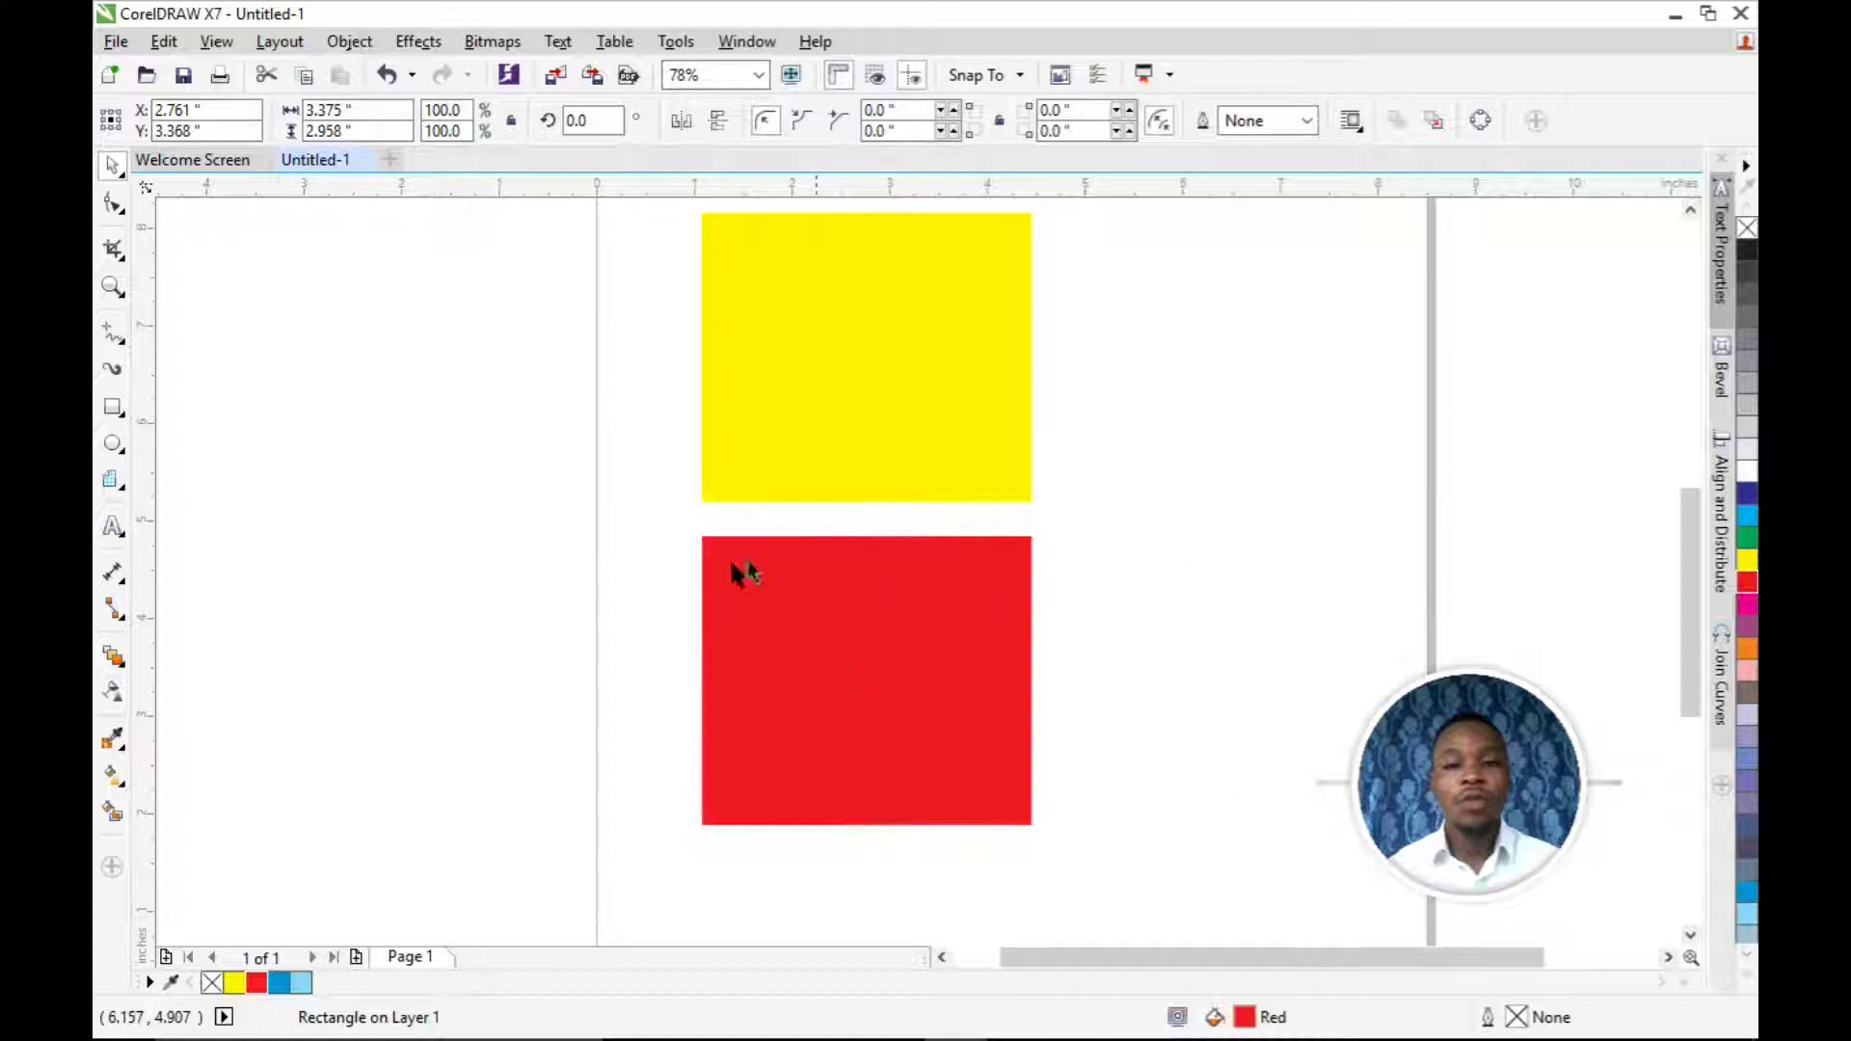
Step: Blend the yellow rectangle into the red one with 20 steps and offset the red rectangle diagonally down to the right
left_click(116, 657)
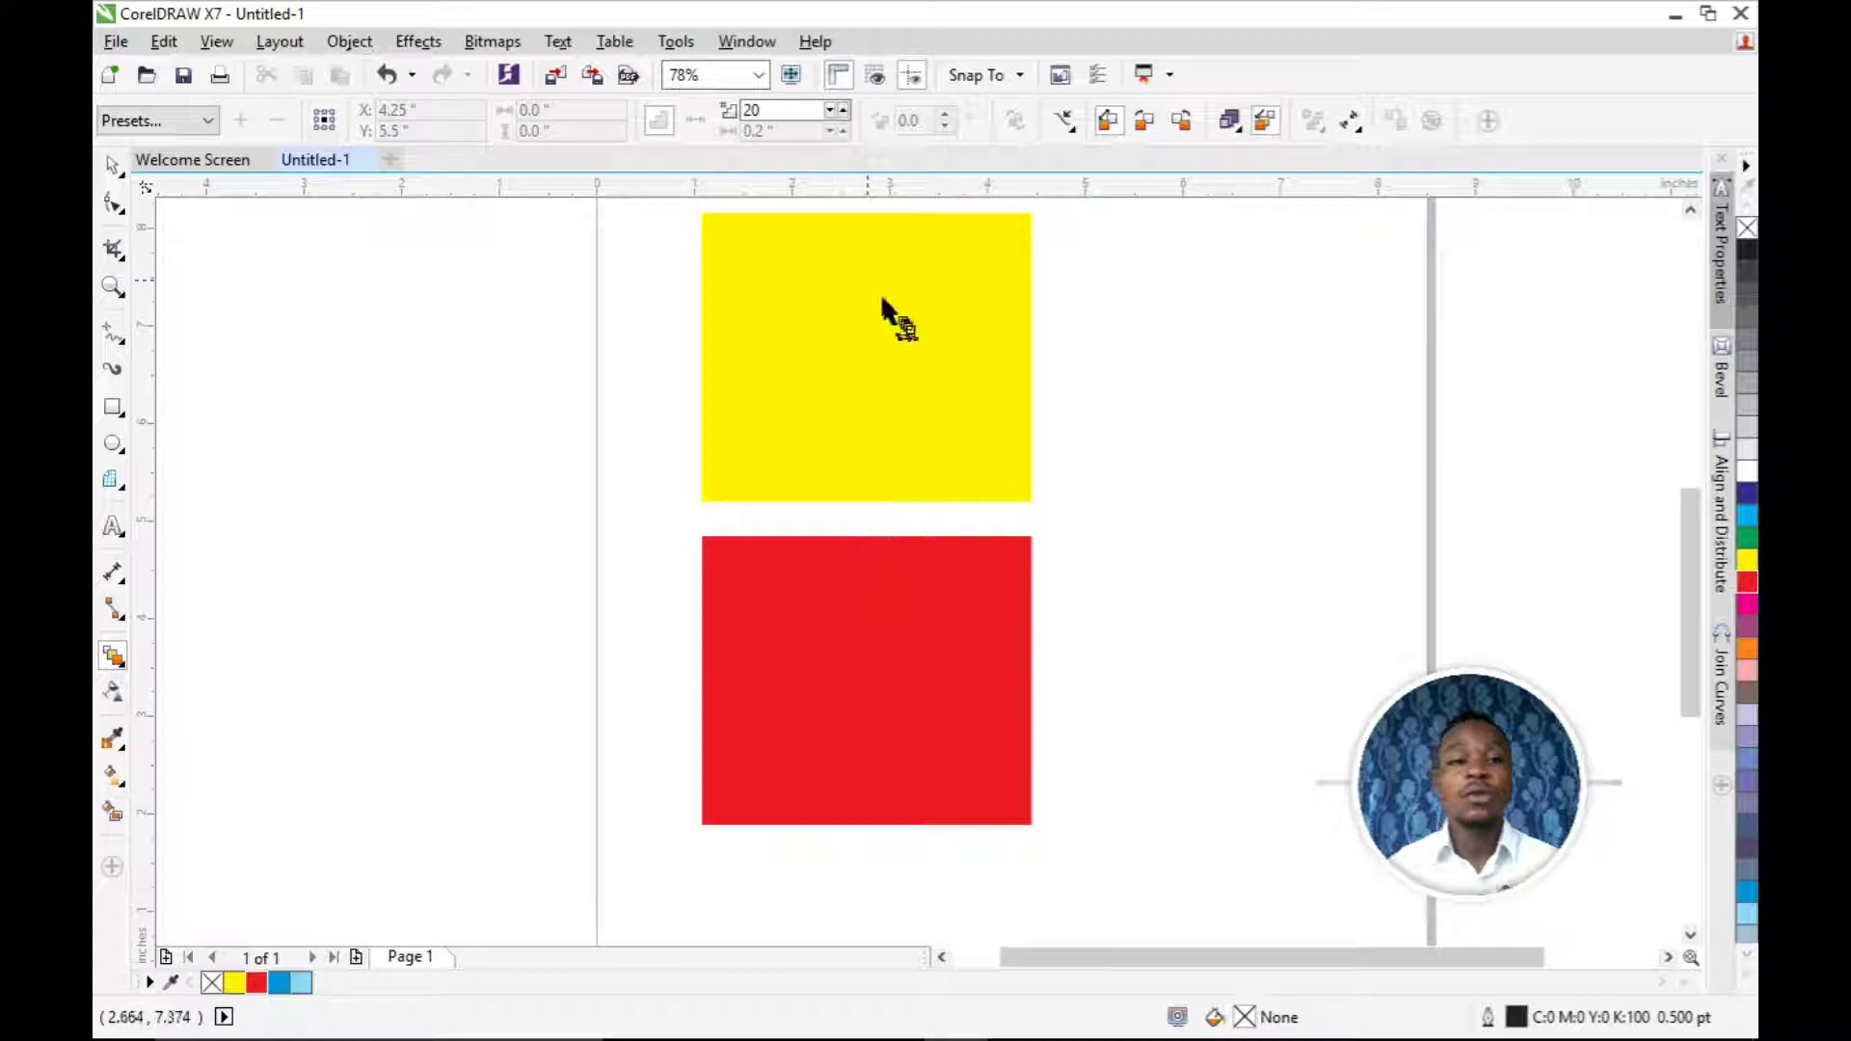
left_click_drag(860, 346, 900, 610)
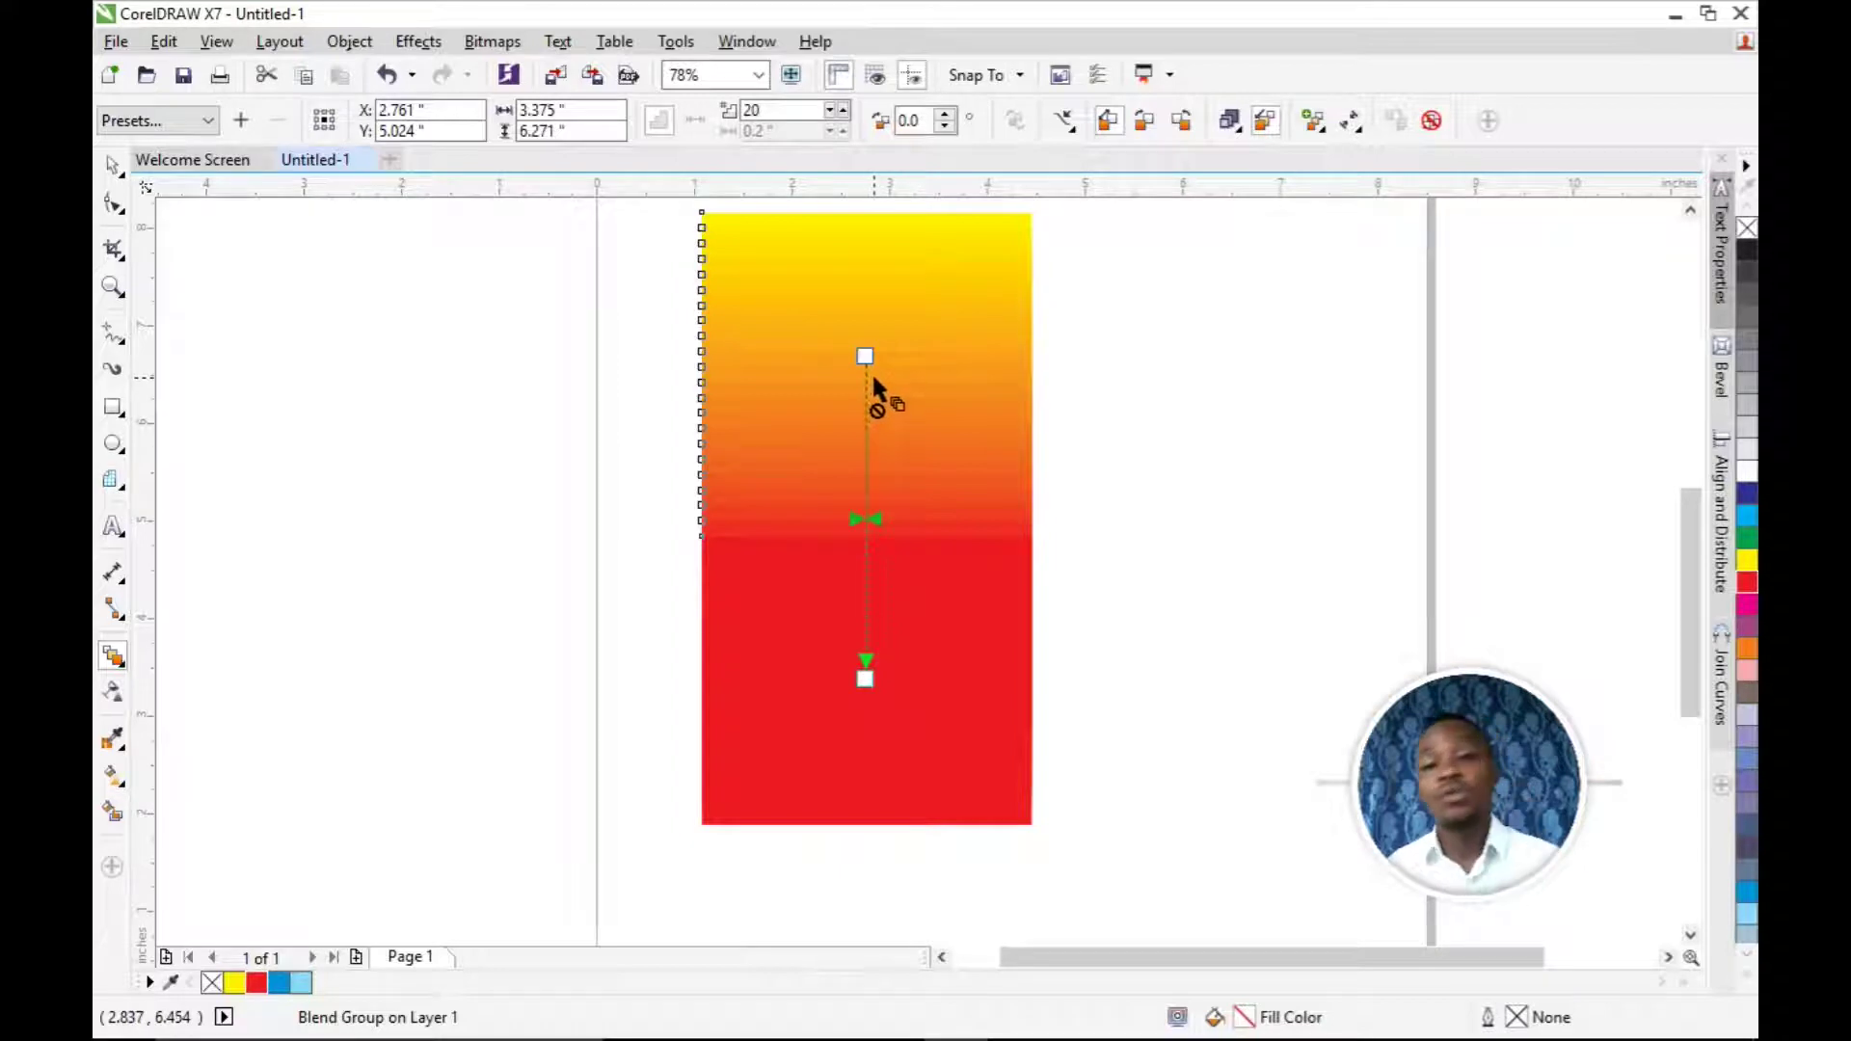
left_click(846, 301)
scroll(847, 301, "up", 2)
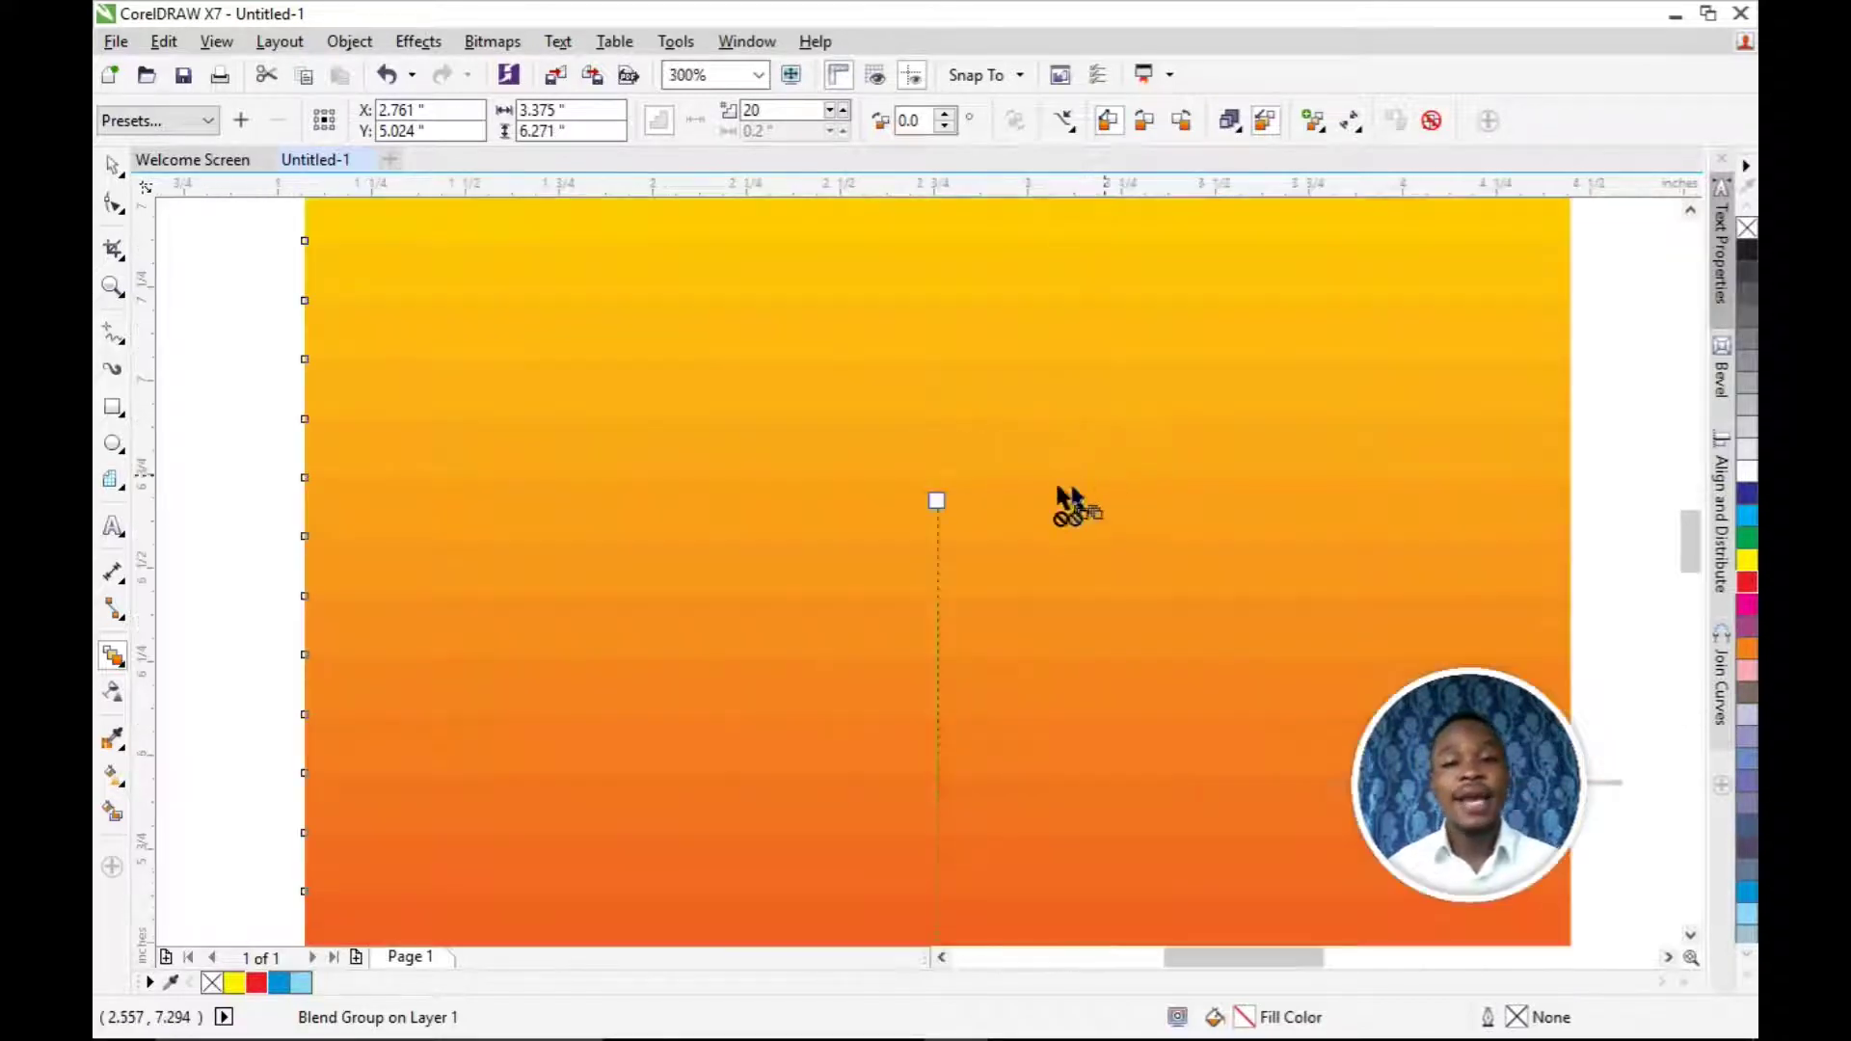
scroll(964, 479, "down", 2)
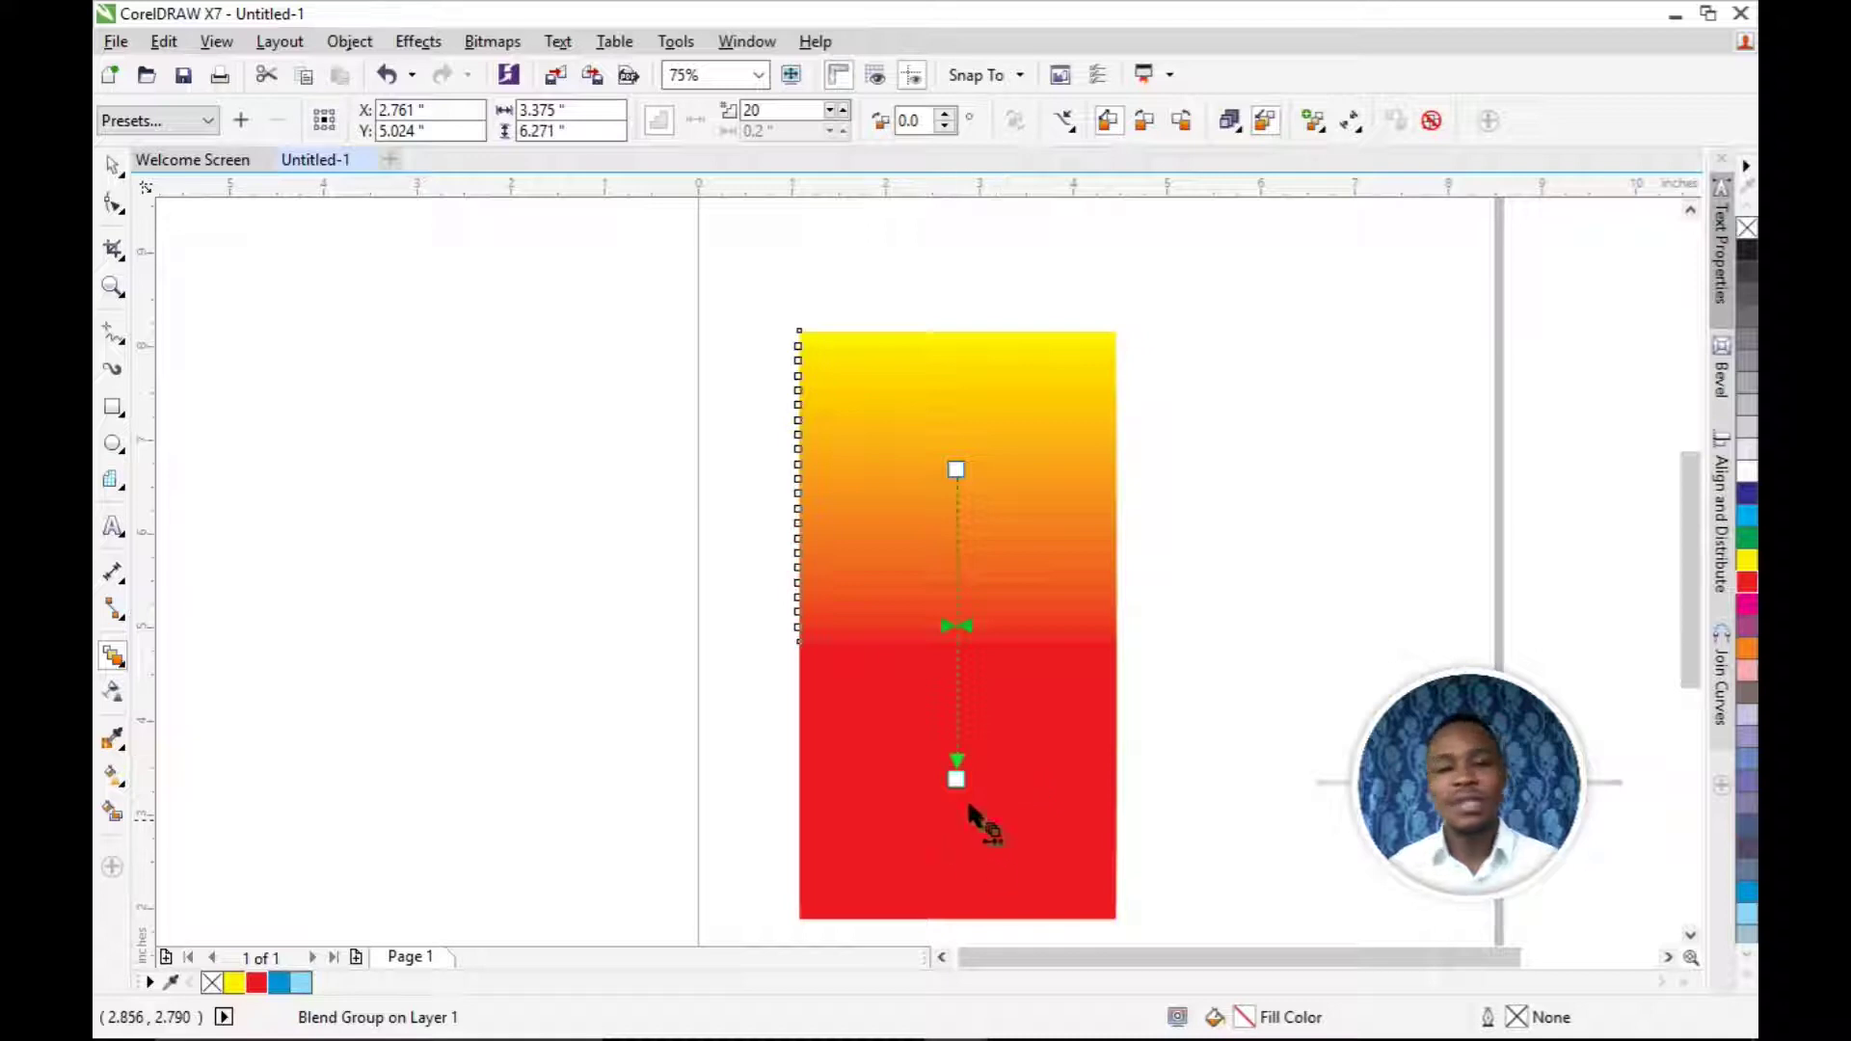
left_click_drag(955, 779, 1051, 377)
left_click_drag(955, 469, 1039, 655)
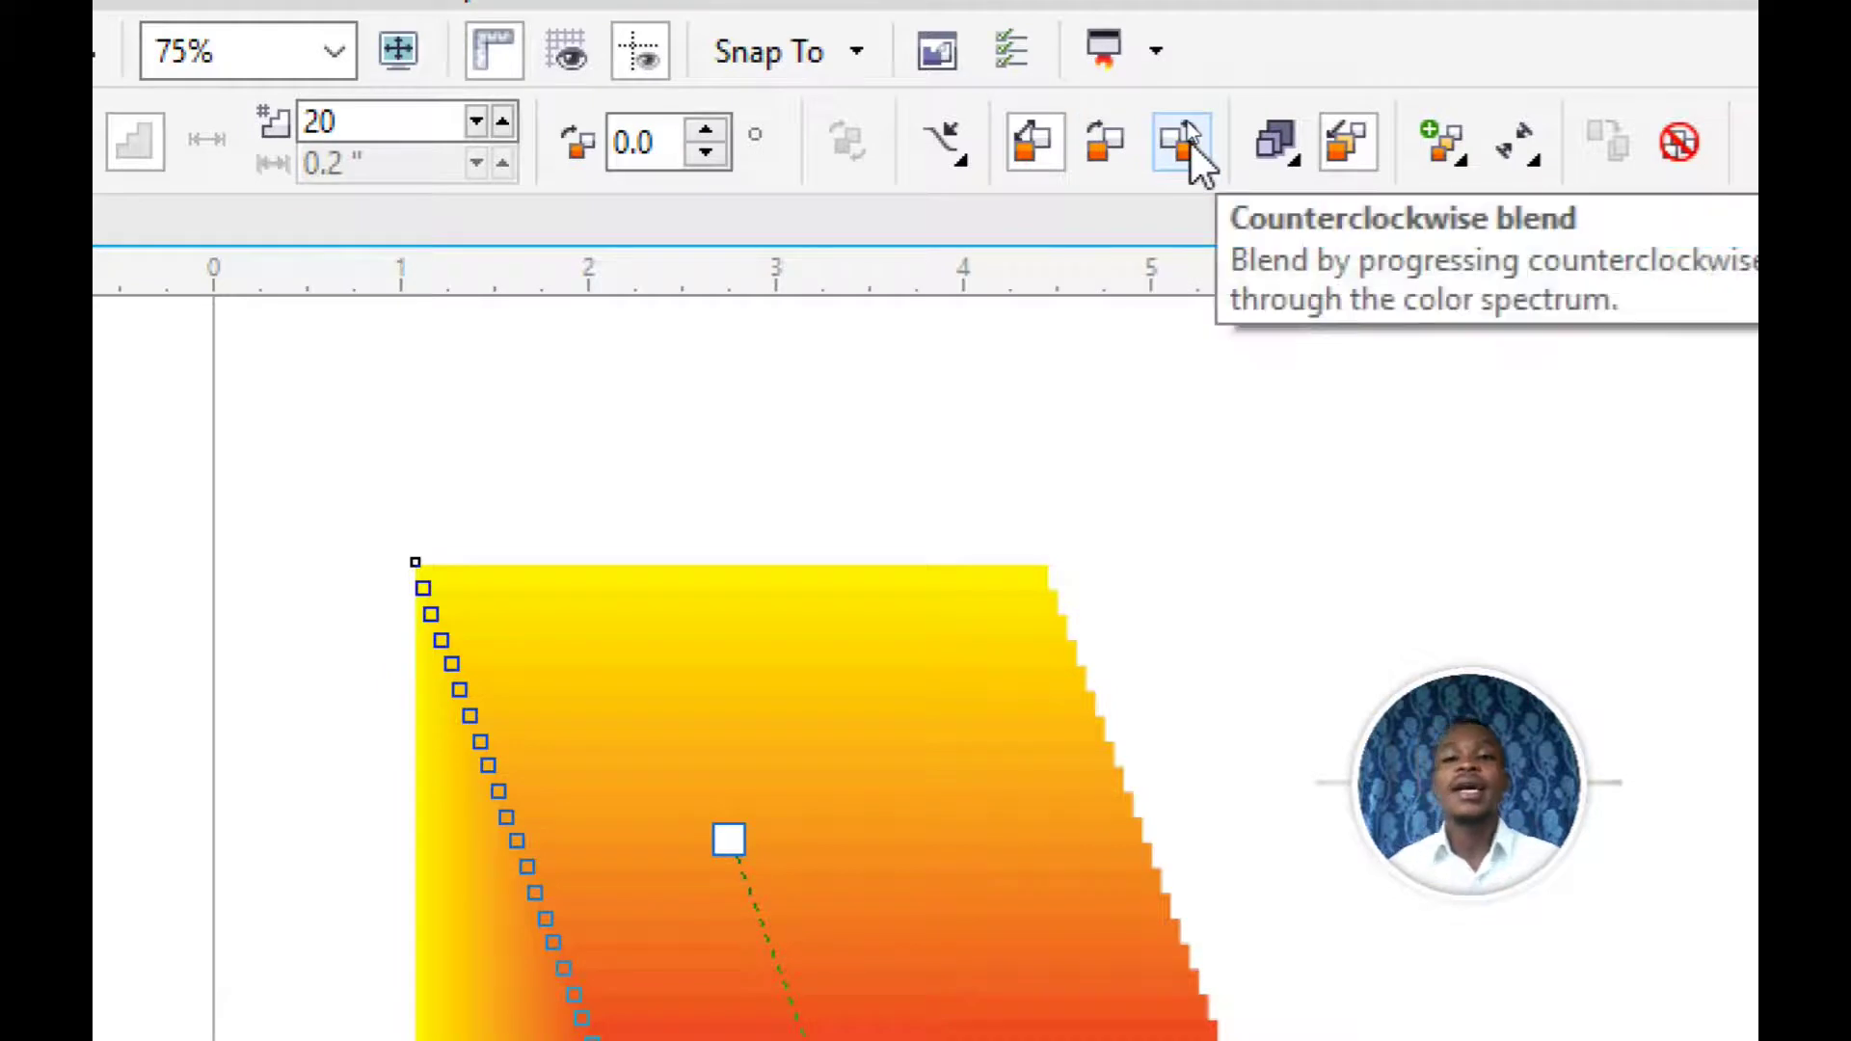
Step: Unlink the blend's object and color acceleration, raising object acceleration to nearly the maximum and lowering color acceleration slightly below the middle
left_click(1302, 166)
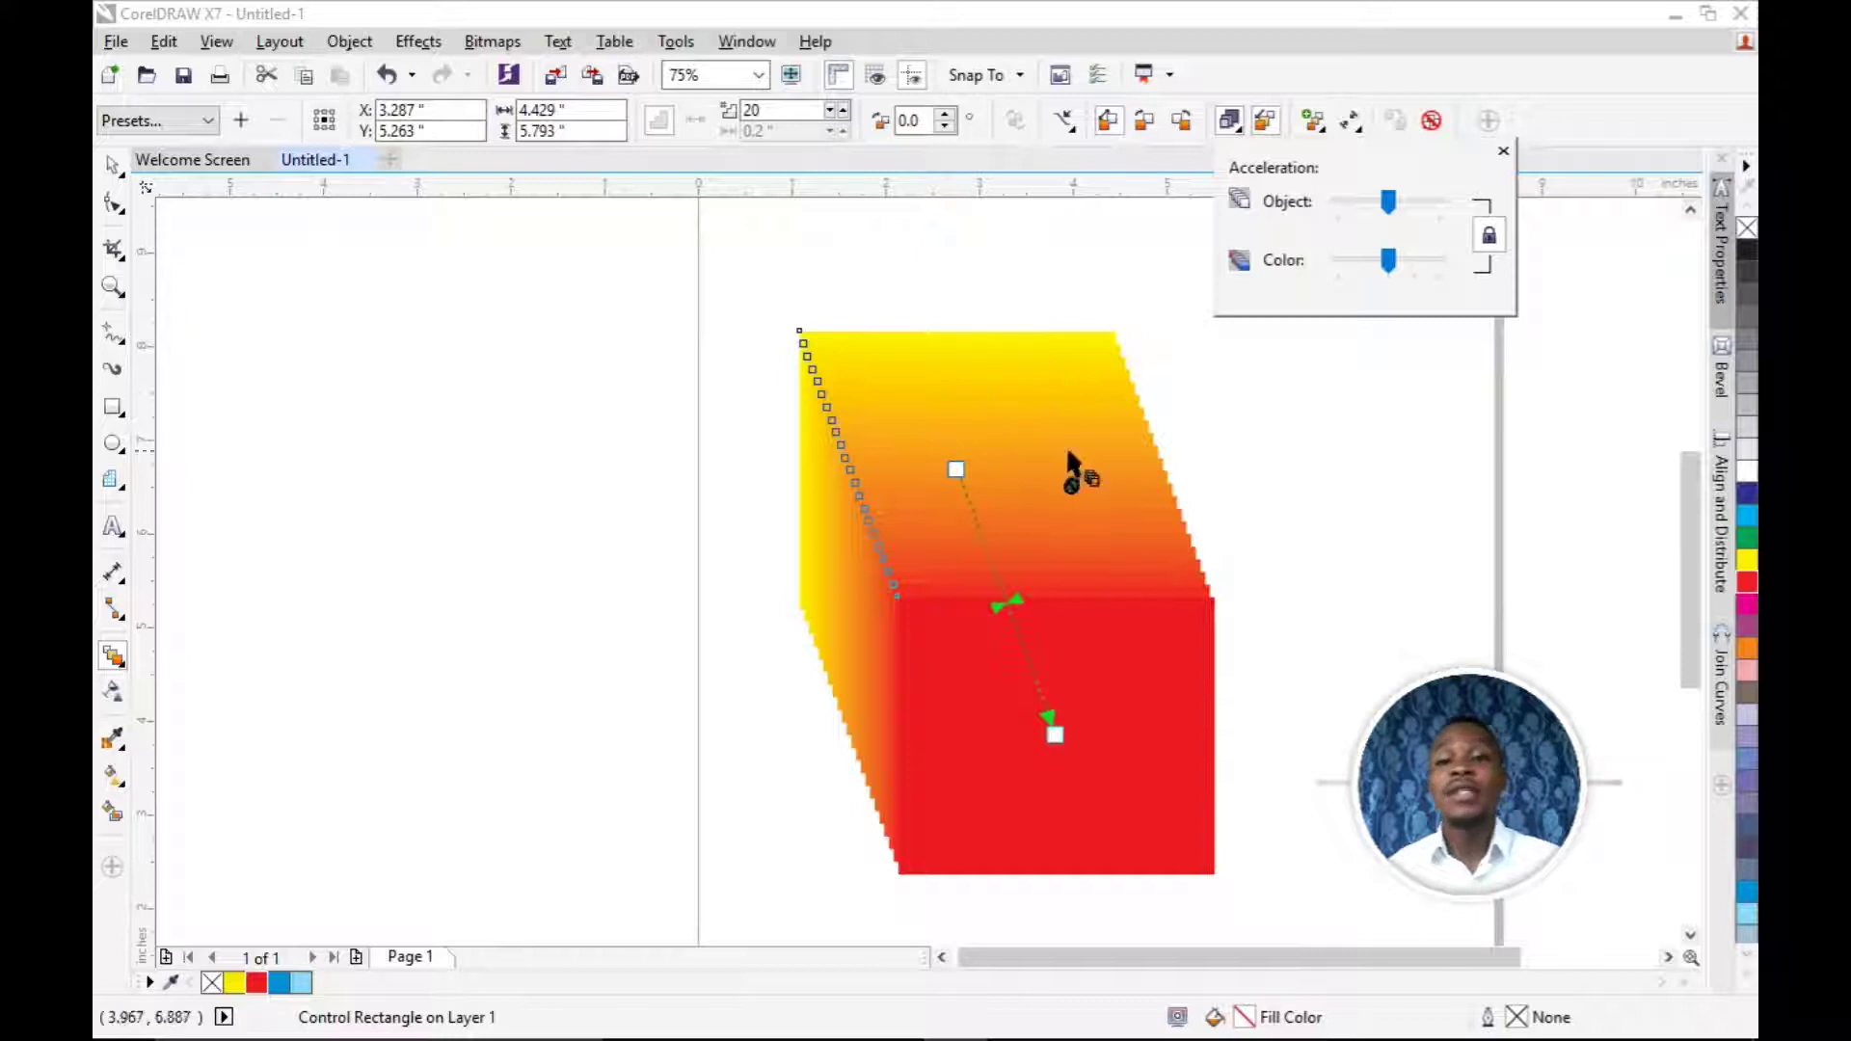
mouse_move(1391, 205)
left_mouse_down()
mouse_move(1340, 207)
mouse_move(1441, 206)
mouse_move(1329, 204)
mouse_move(1421, 210)
mouse_move(1395, 206)
left_mouse_up()
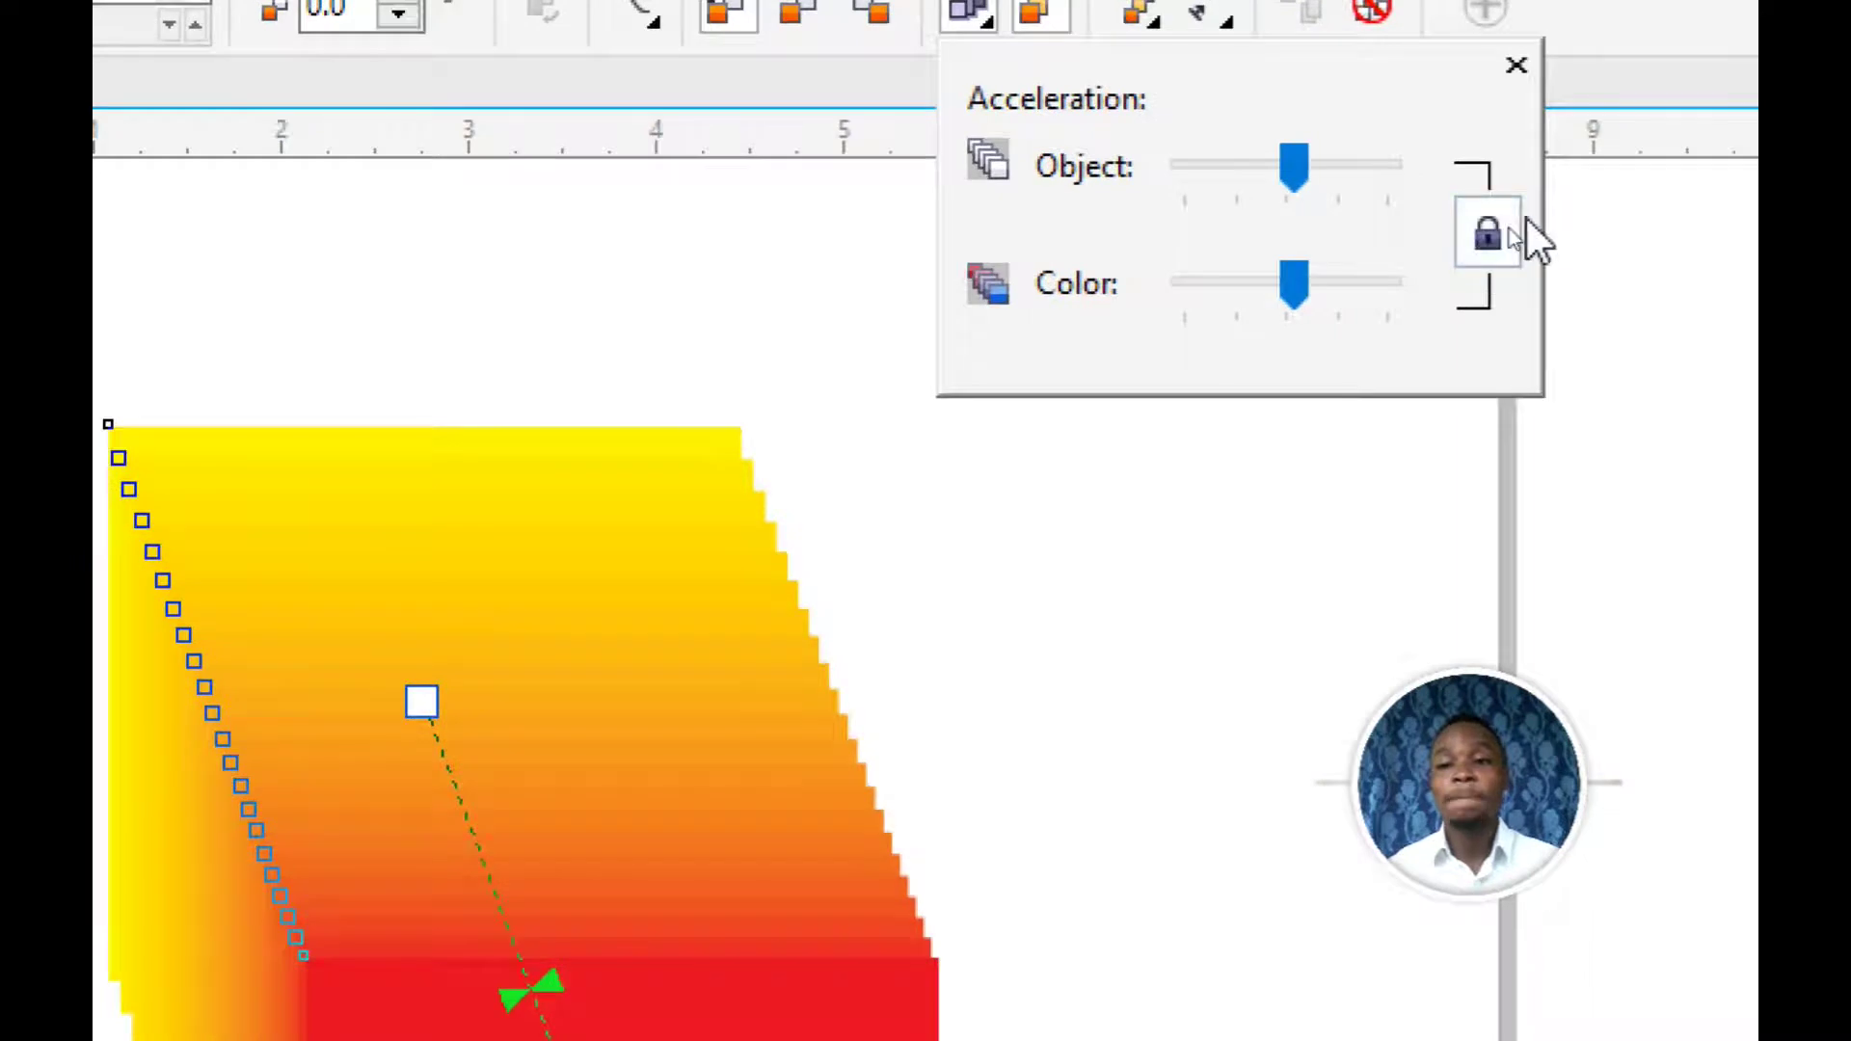
left_click(1488, 235)
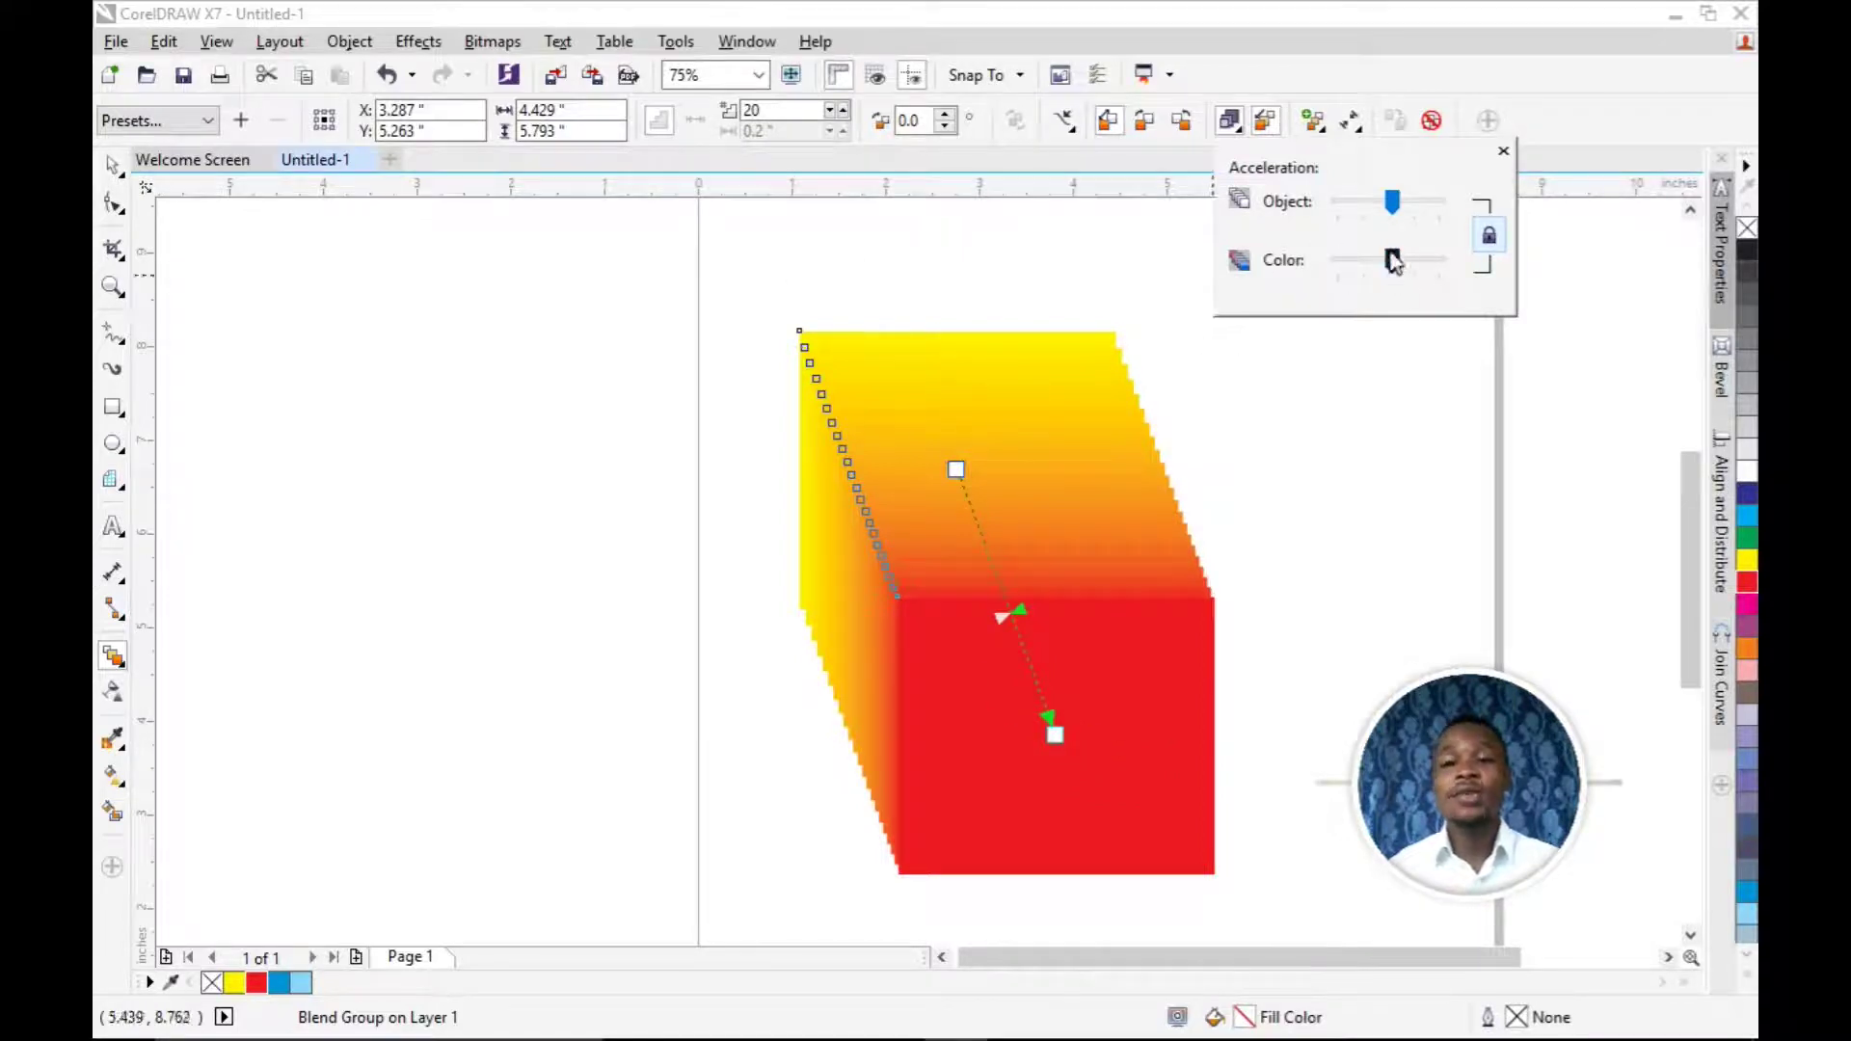
left_click_drag(1395, 262, 1442, 201)
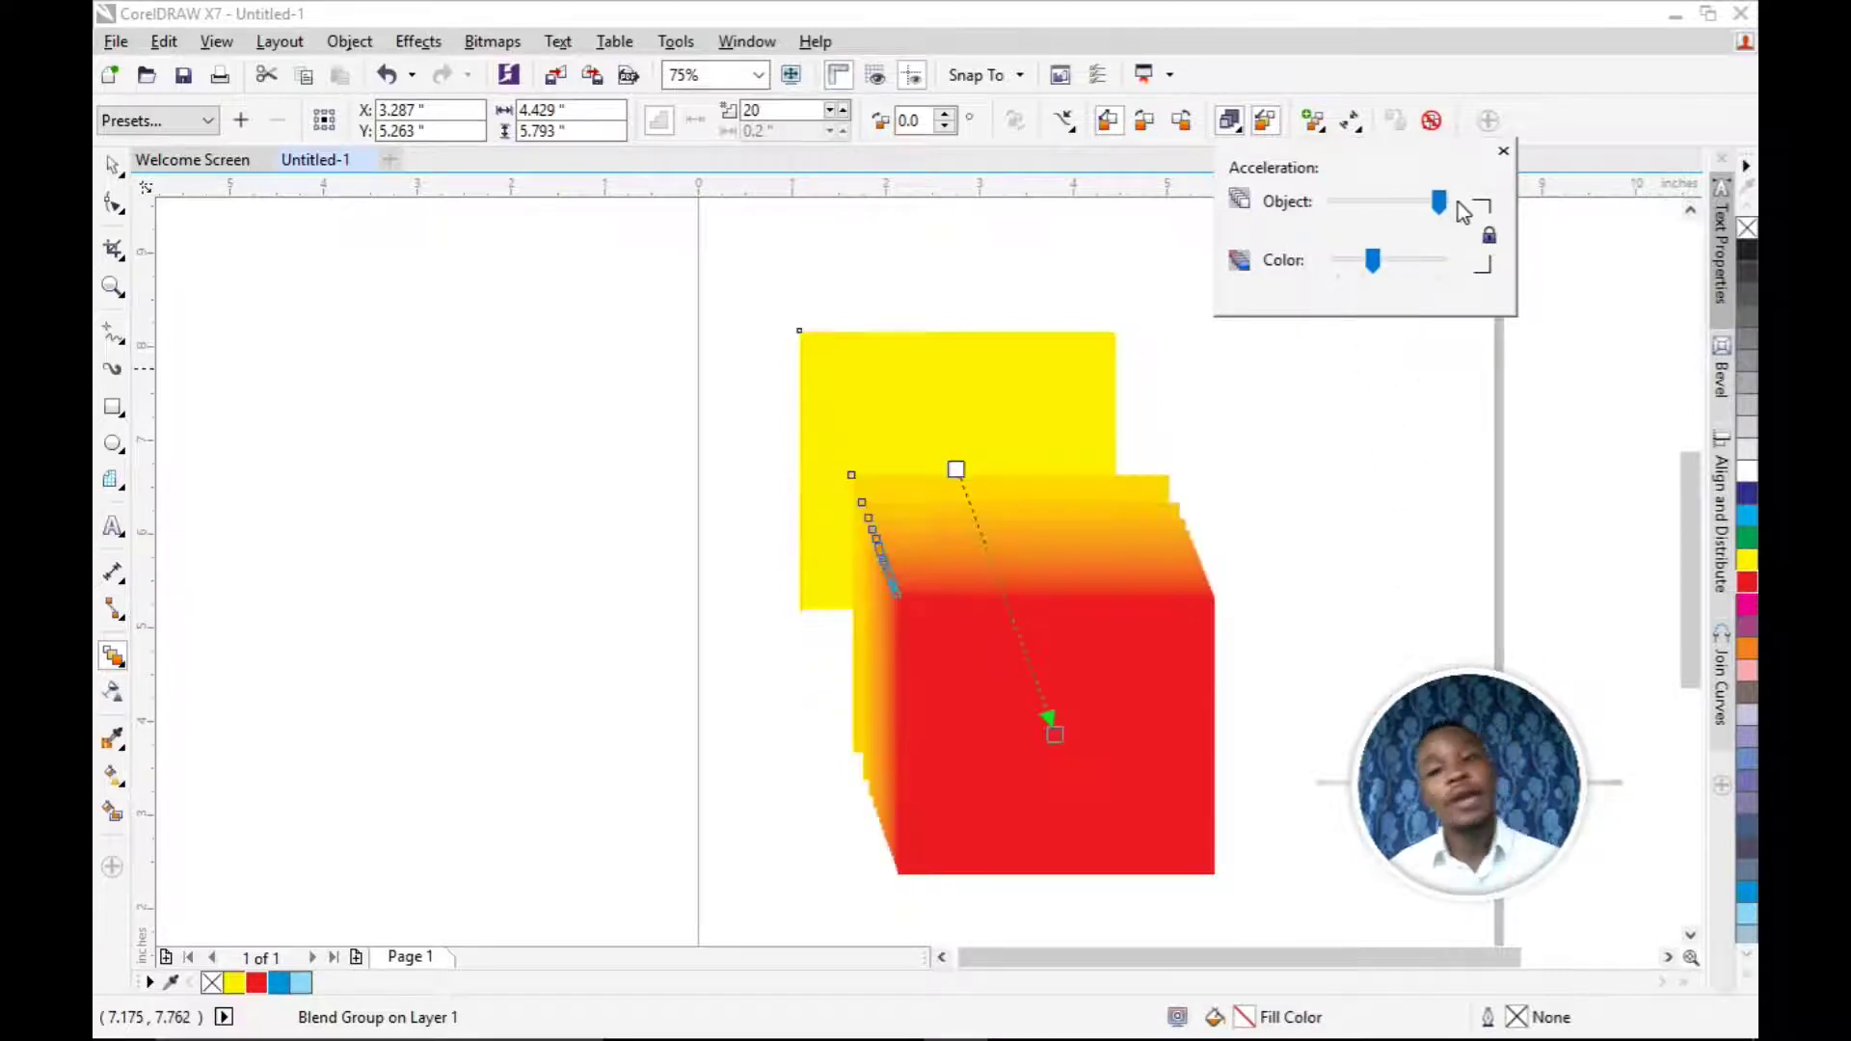
left_click(1504, 154)
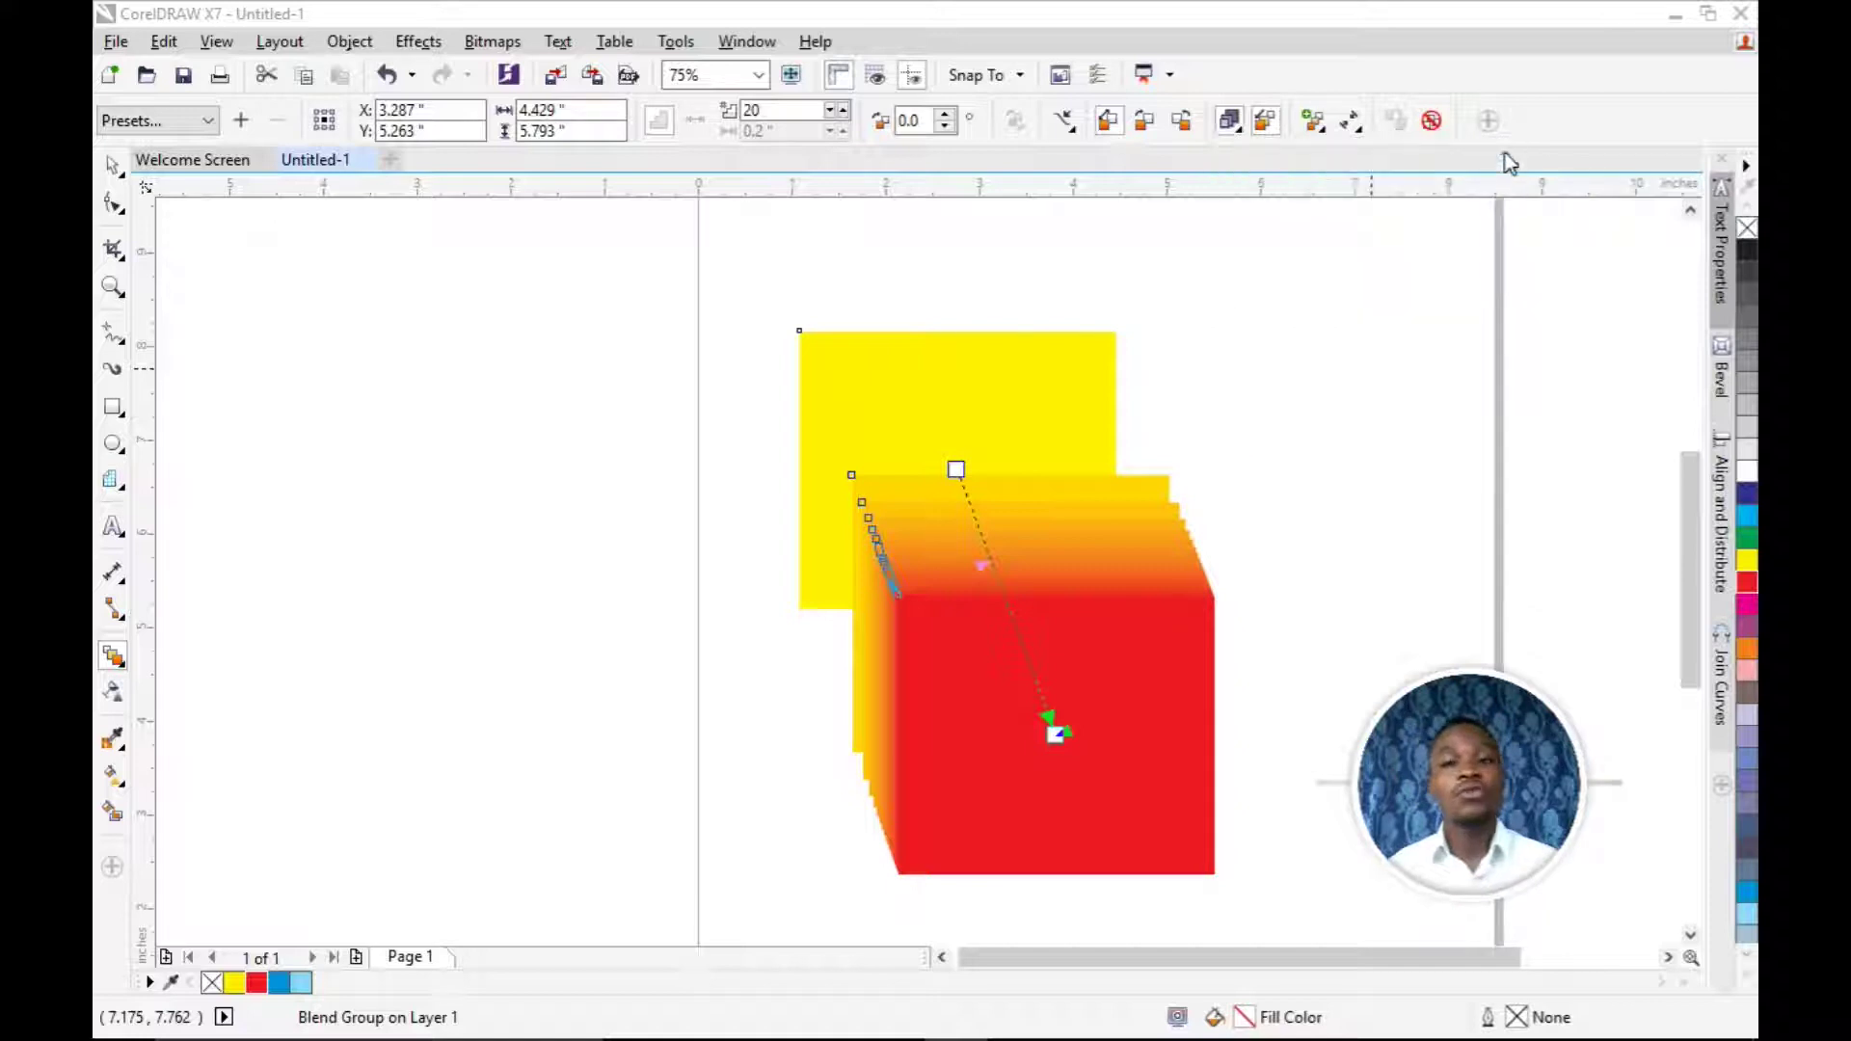
left_click(1321, 131)
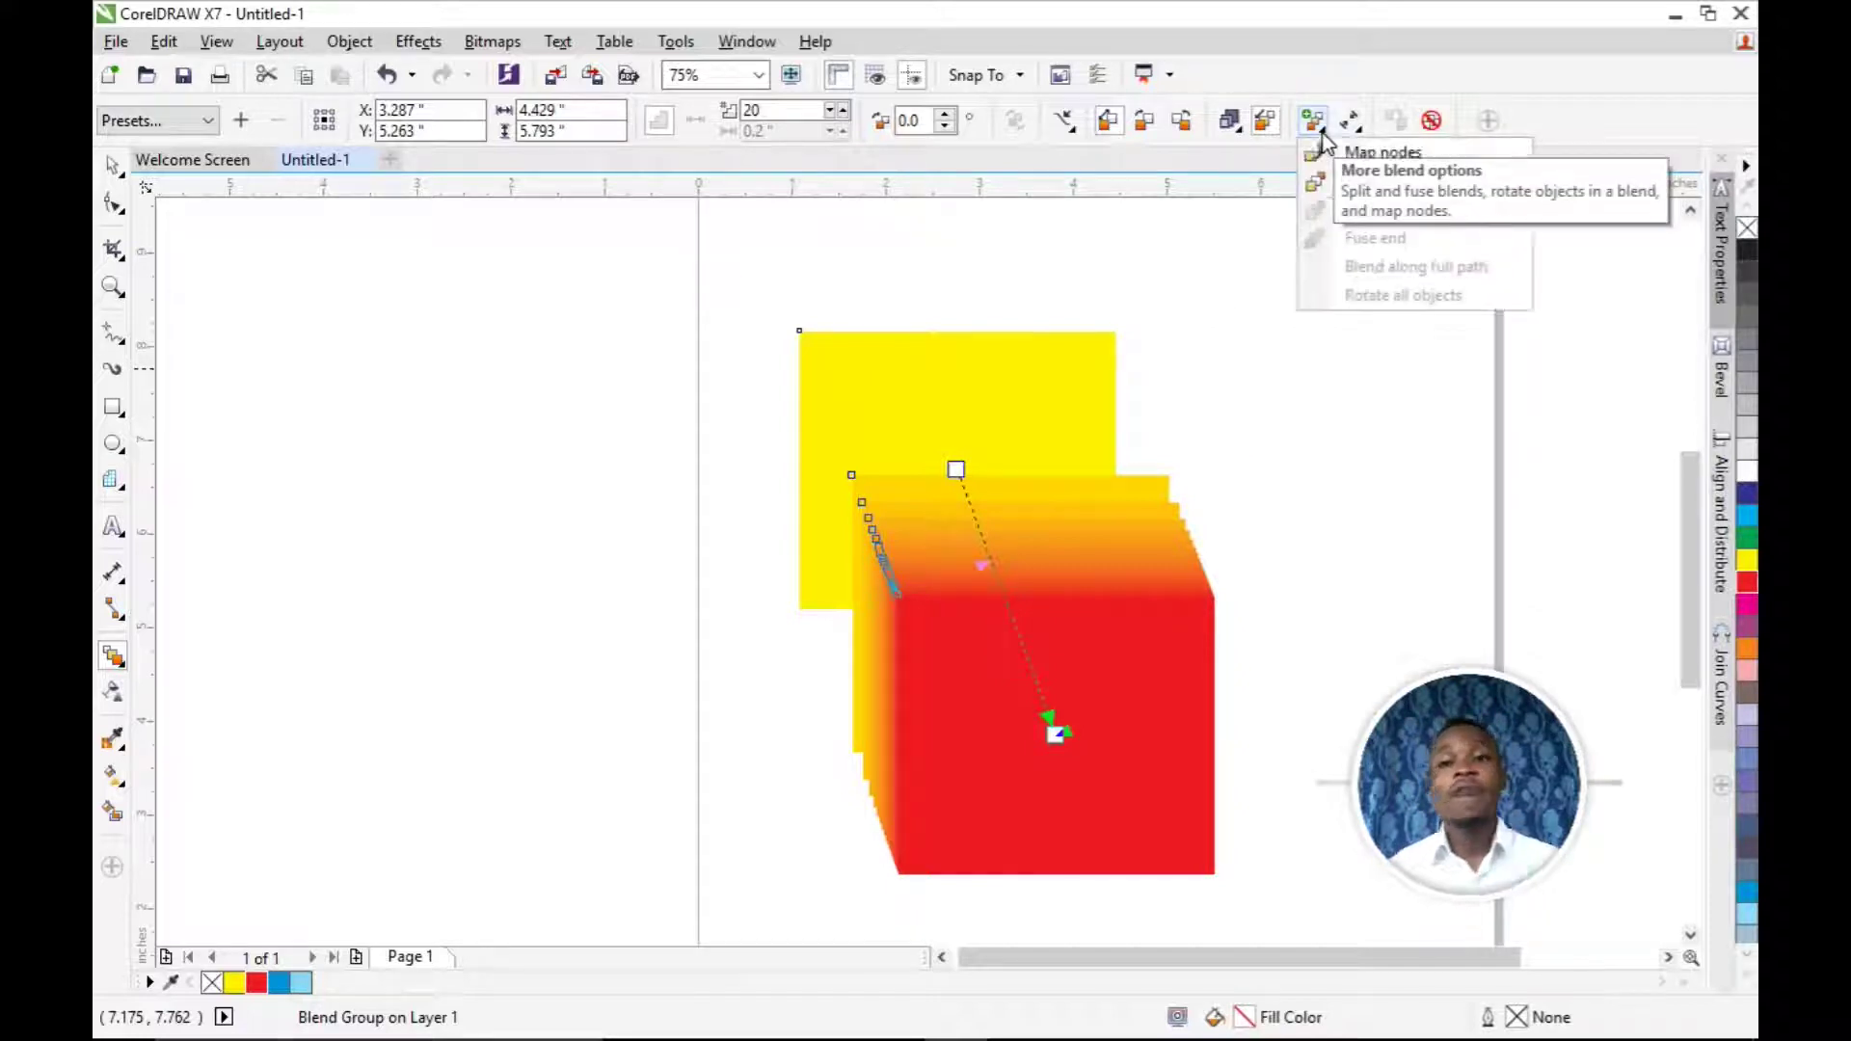
left_click(1354, 122)
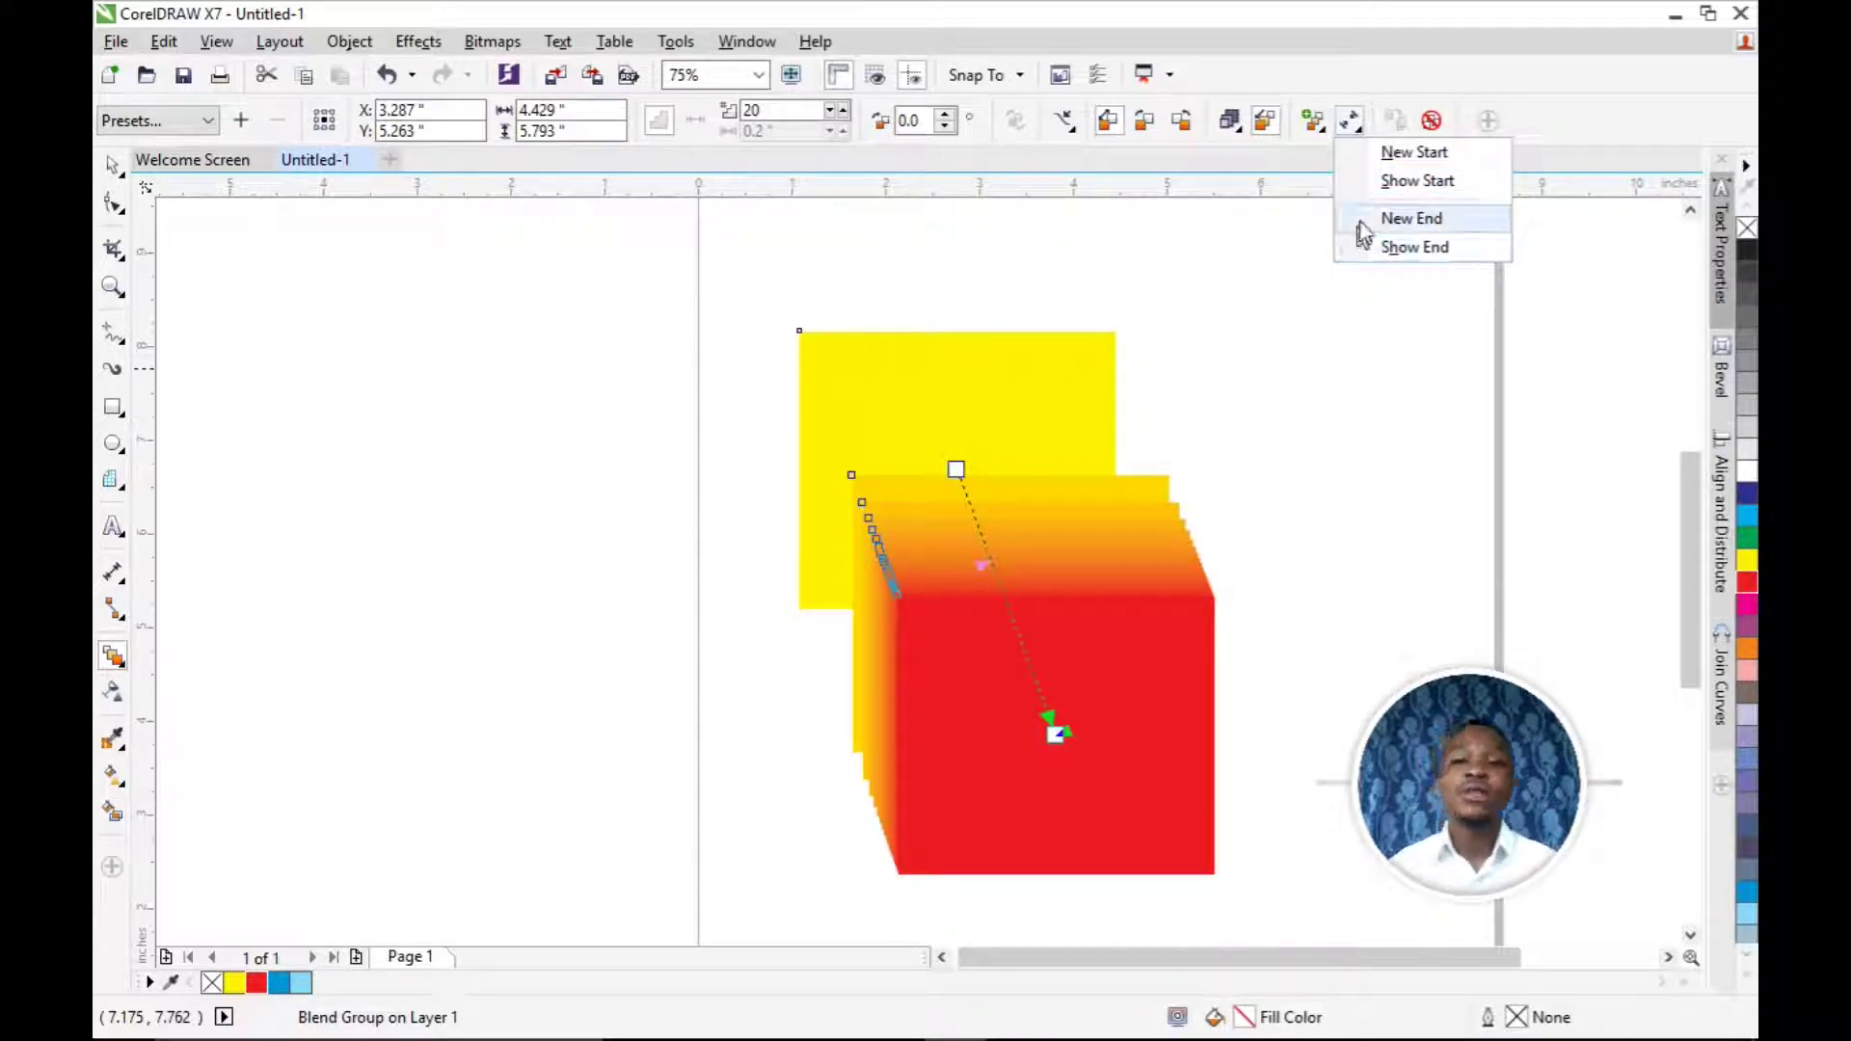
left_click(1148, 371)
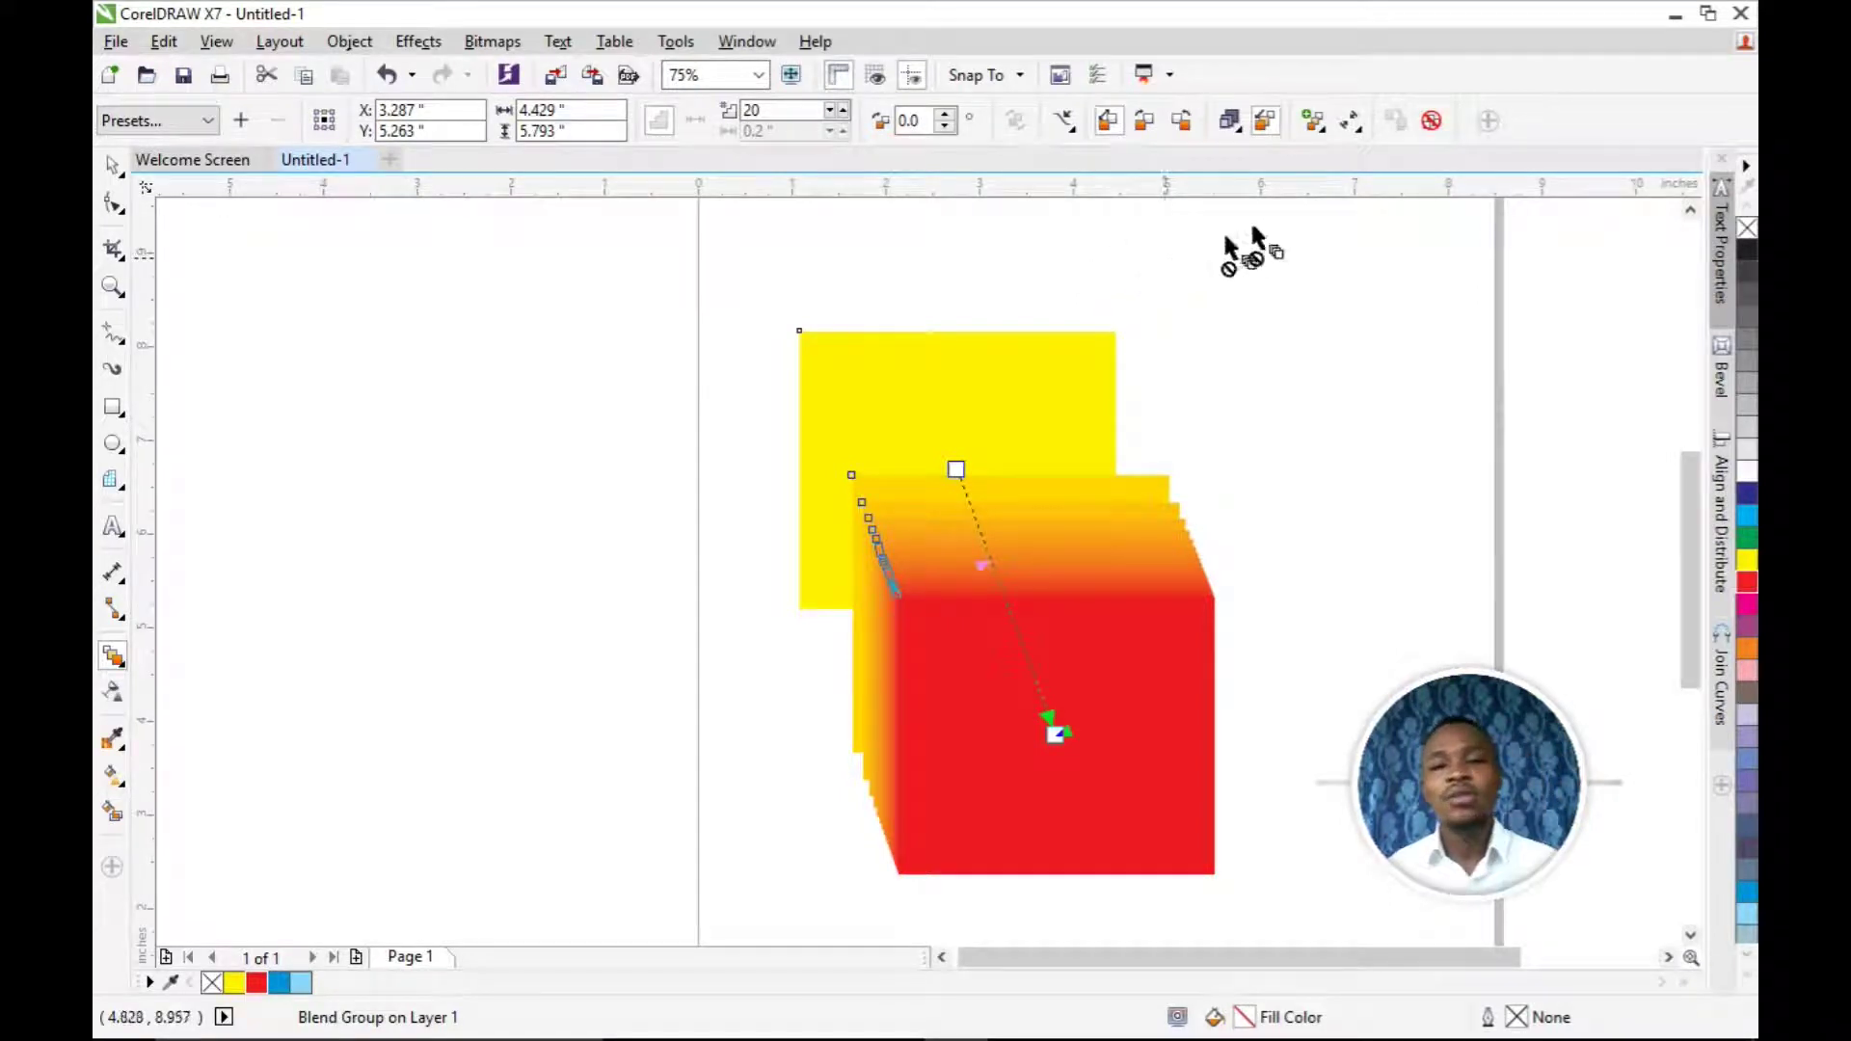
Step: Assign the yellow rectangle as the blend's new start object and move it above and to the right of the red rectangle
left_click(1351, 122)
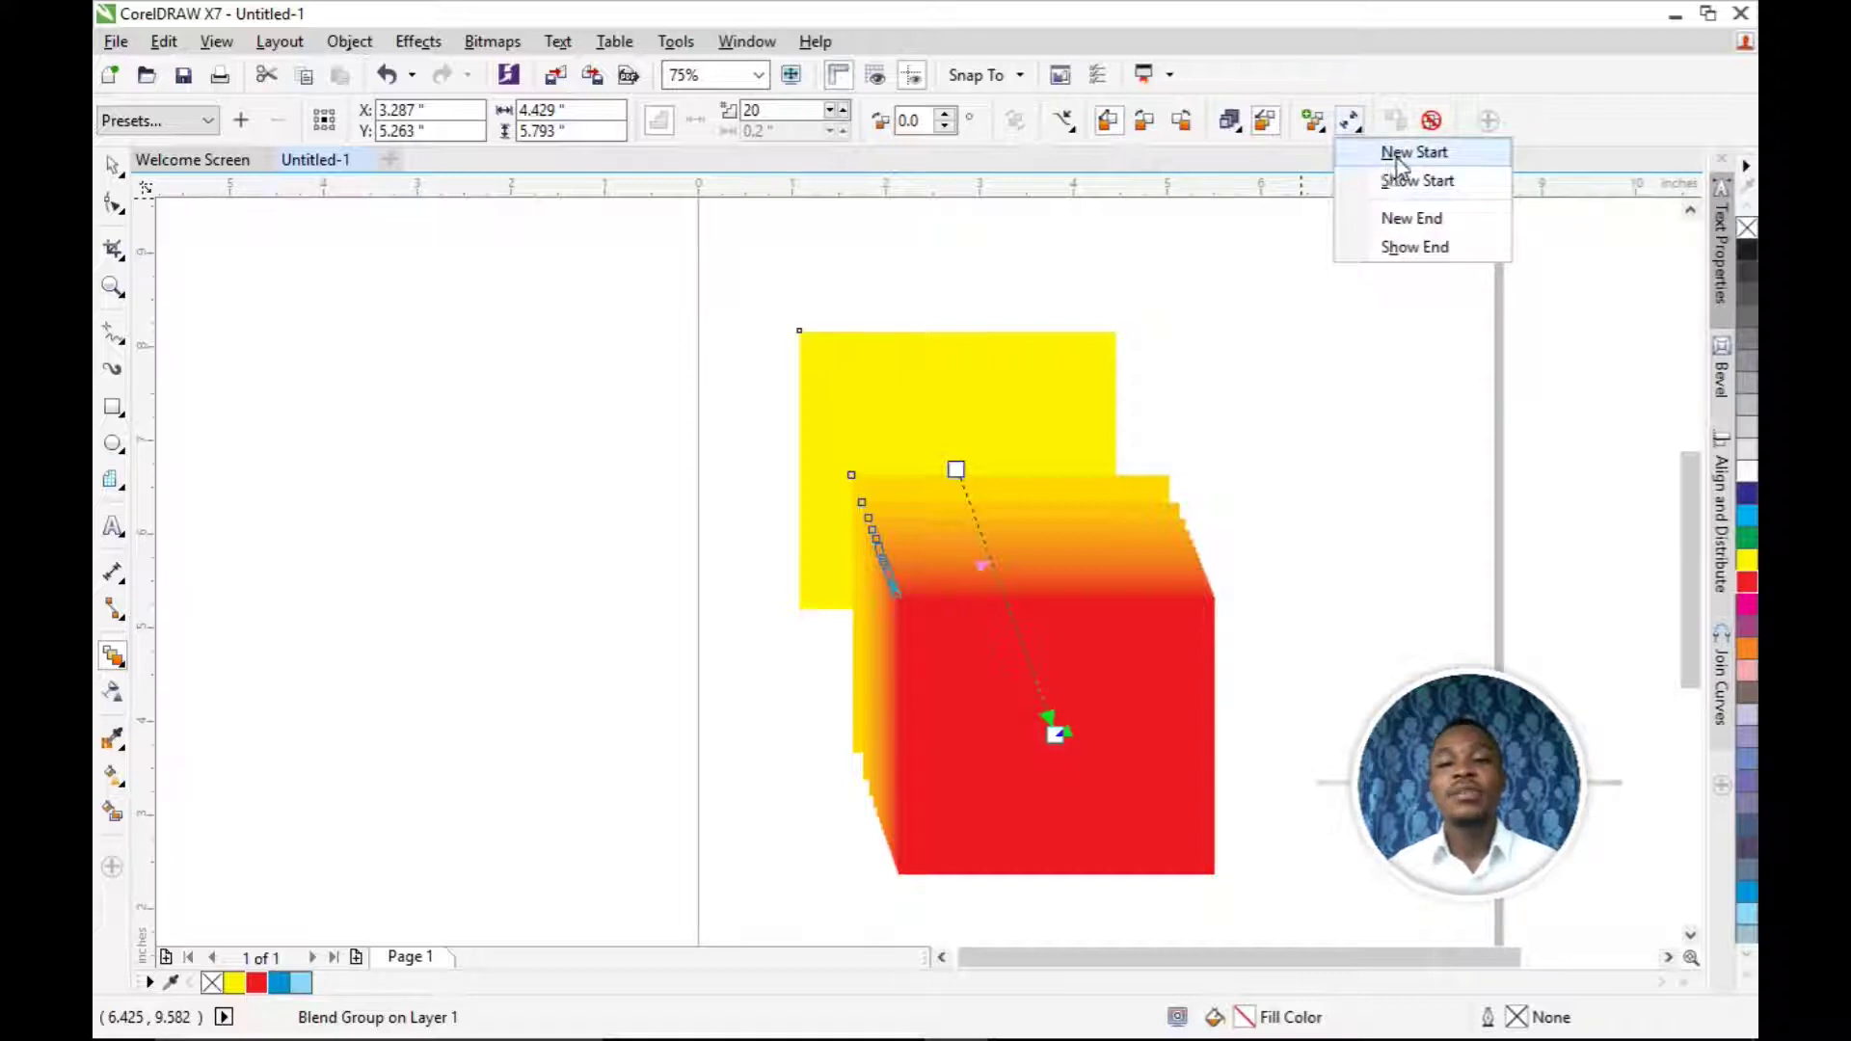
left_click(1400, 152)
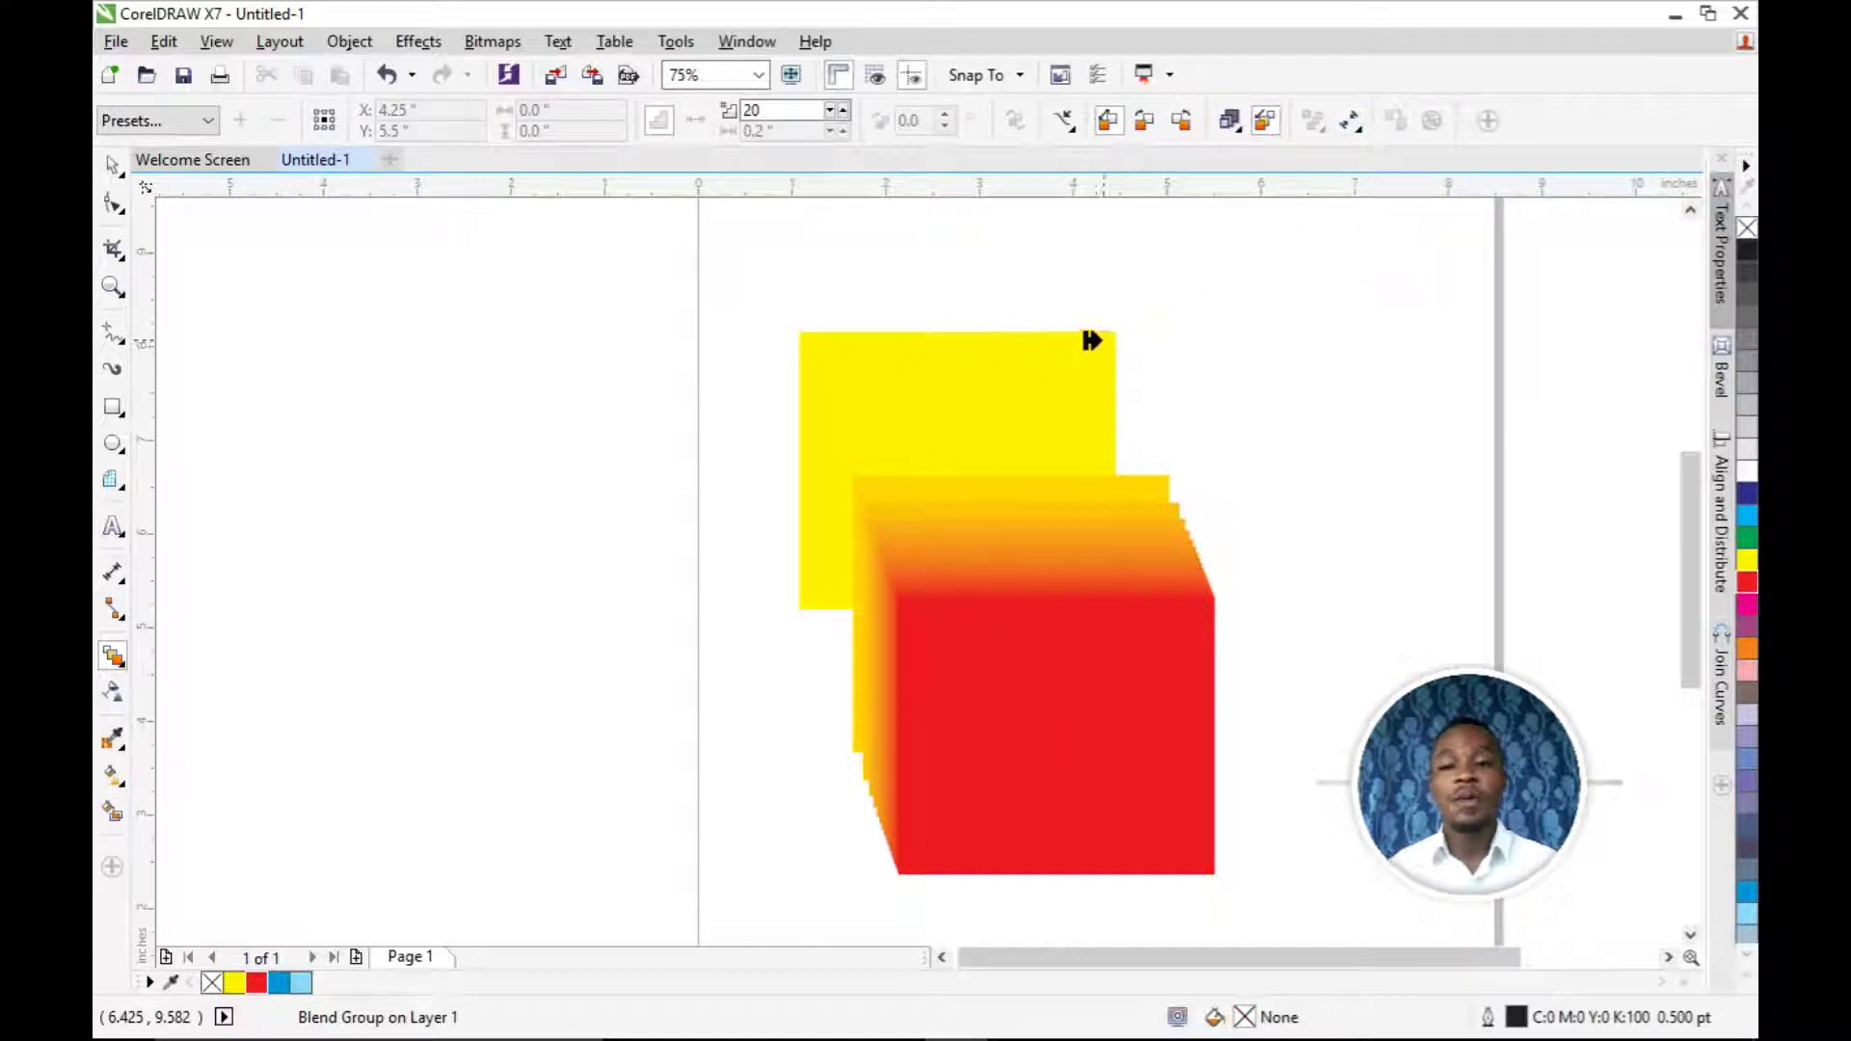
left_click(1092, 341)
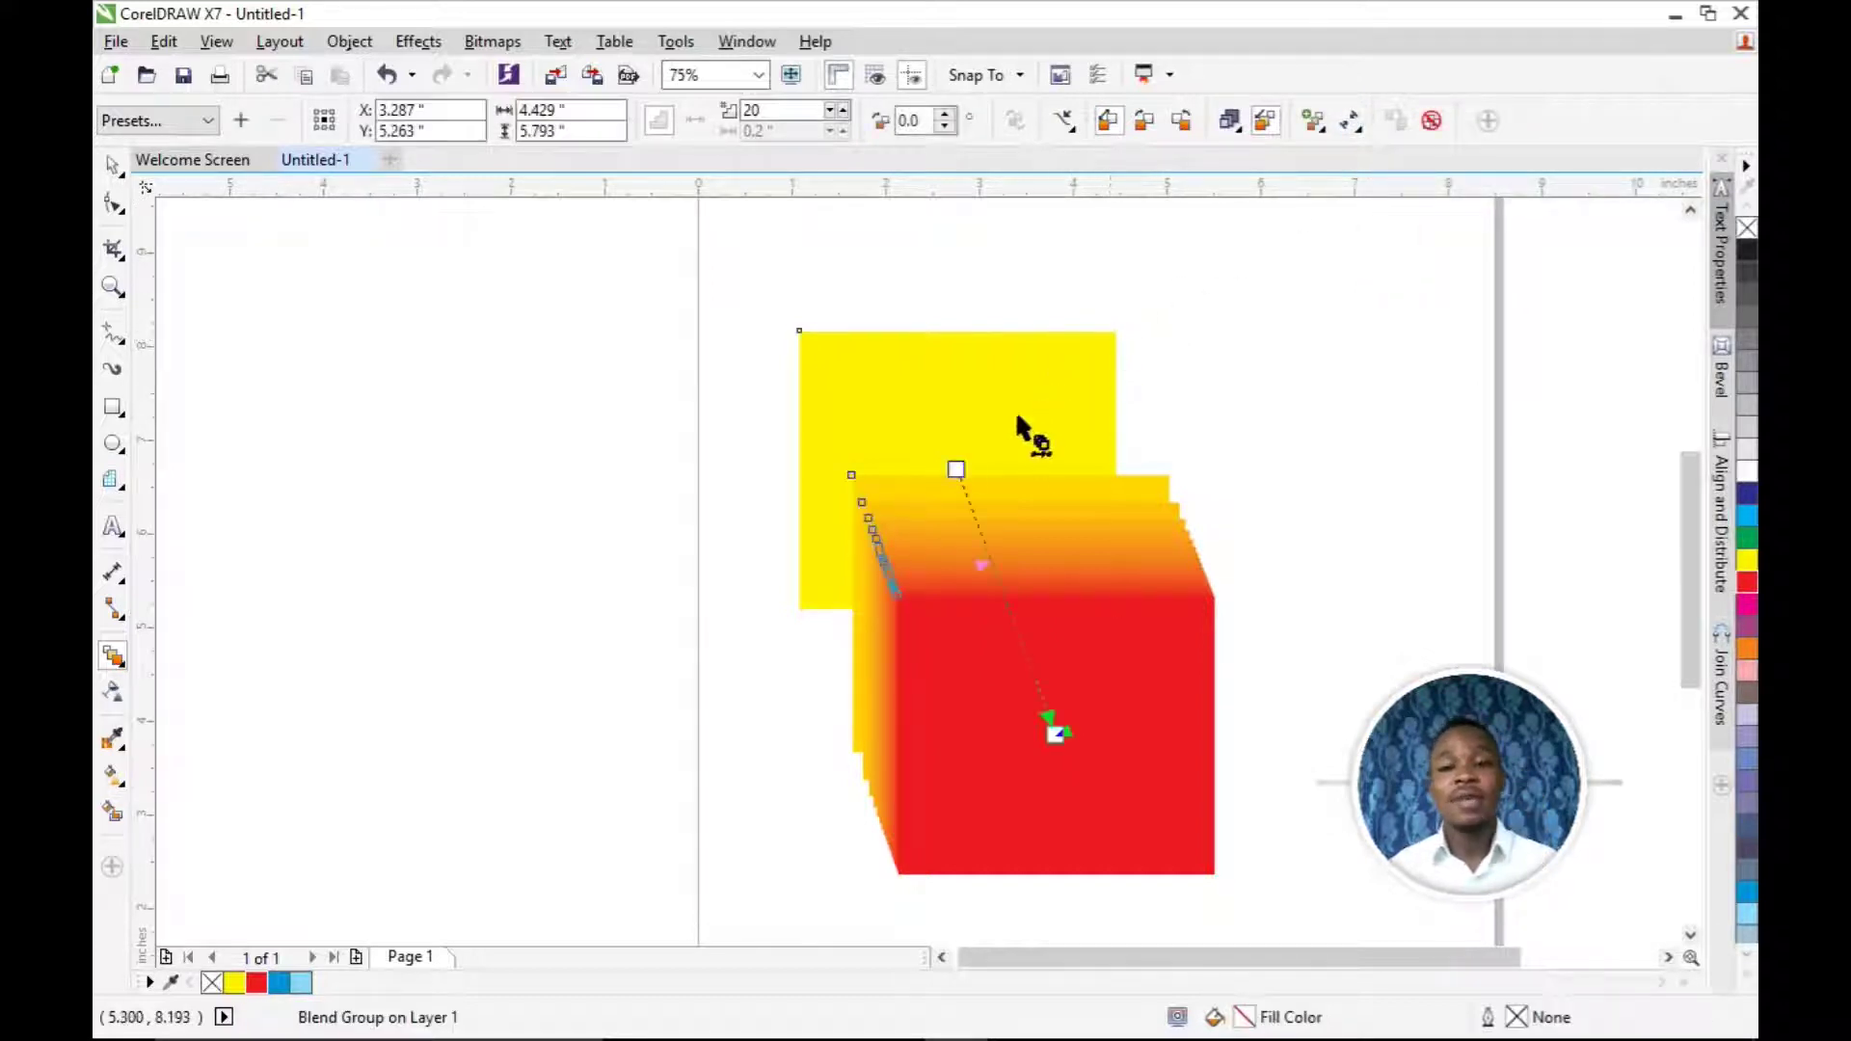
left_click_drag(955, 469, 1216, 417)
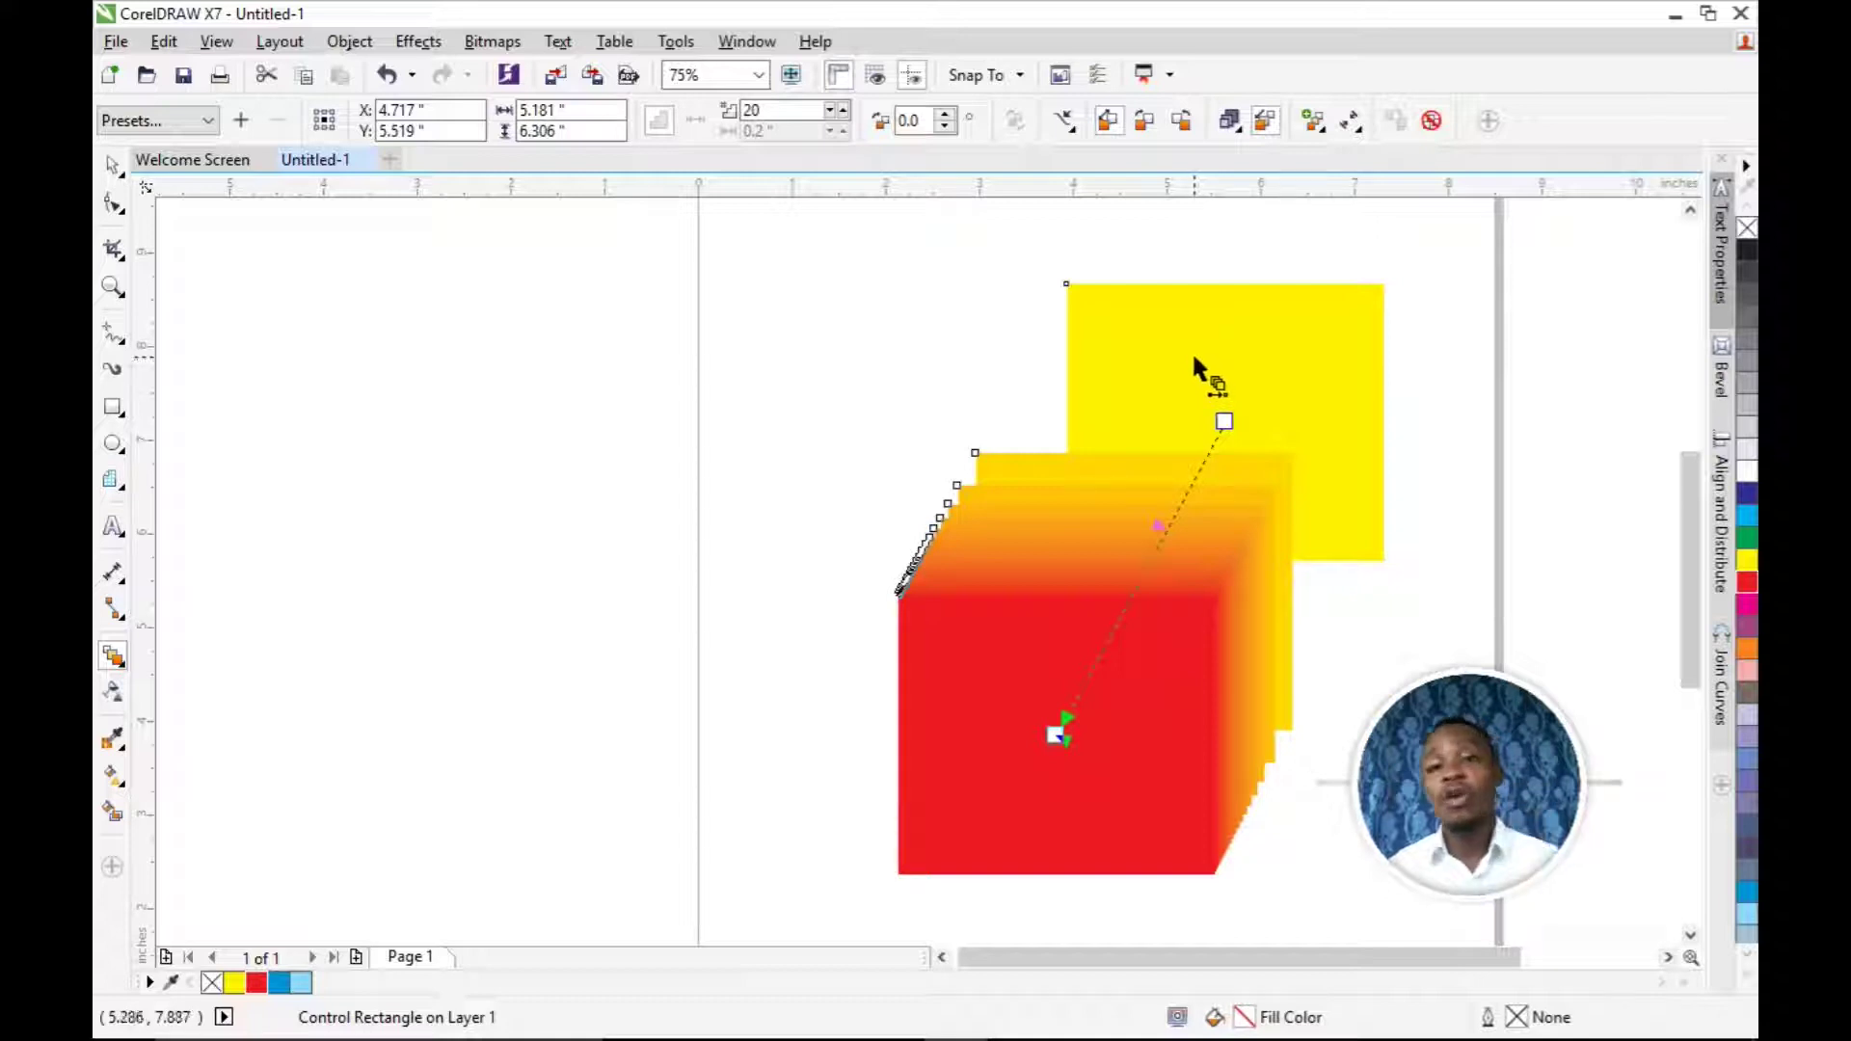
Step: Delete the whole yellow-to-red blend group from the page
key("space")
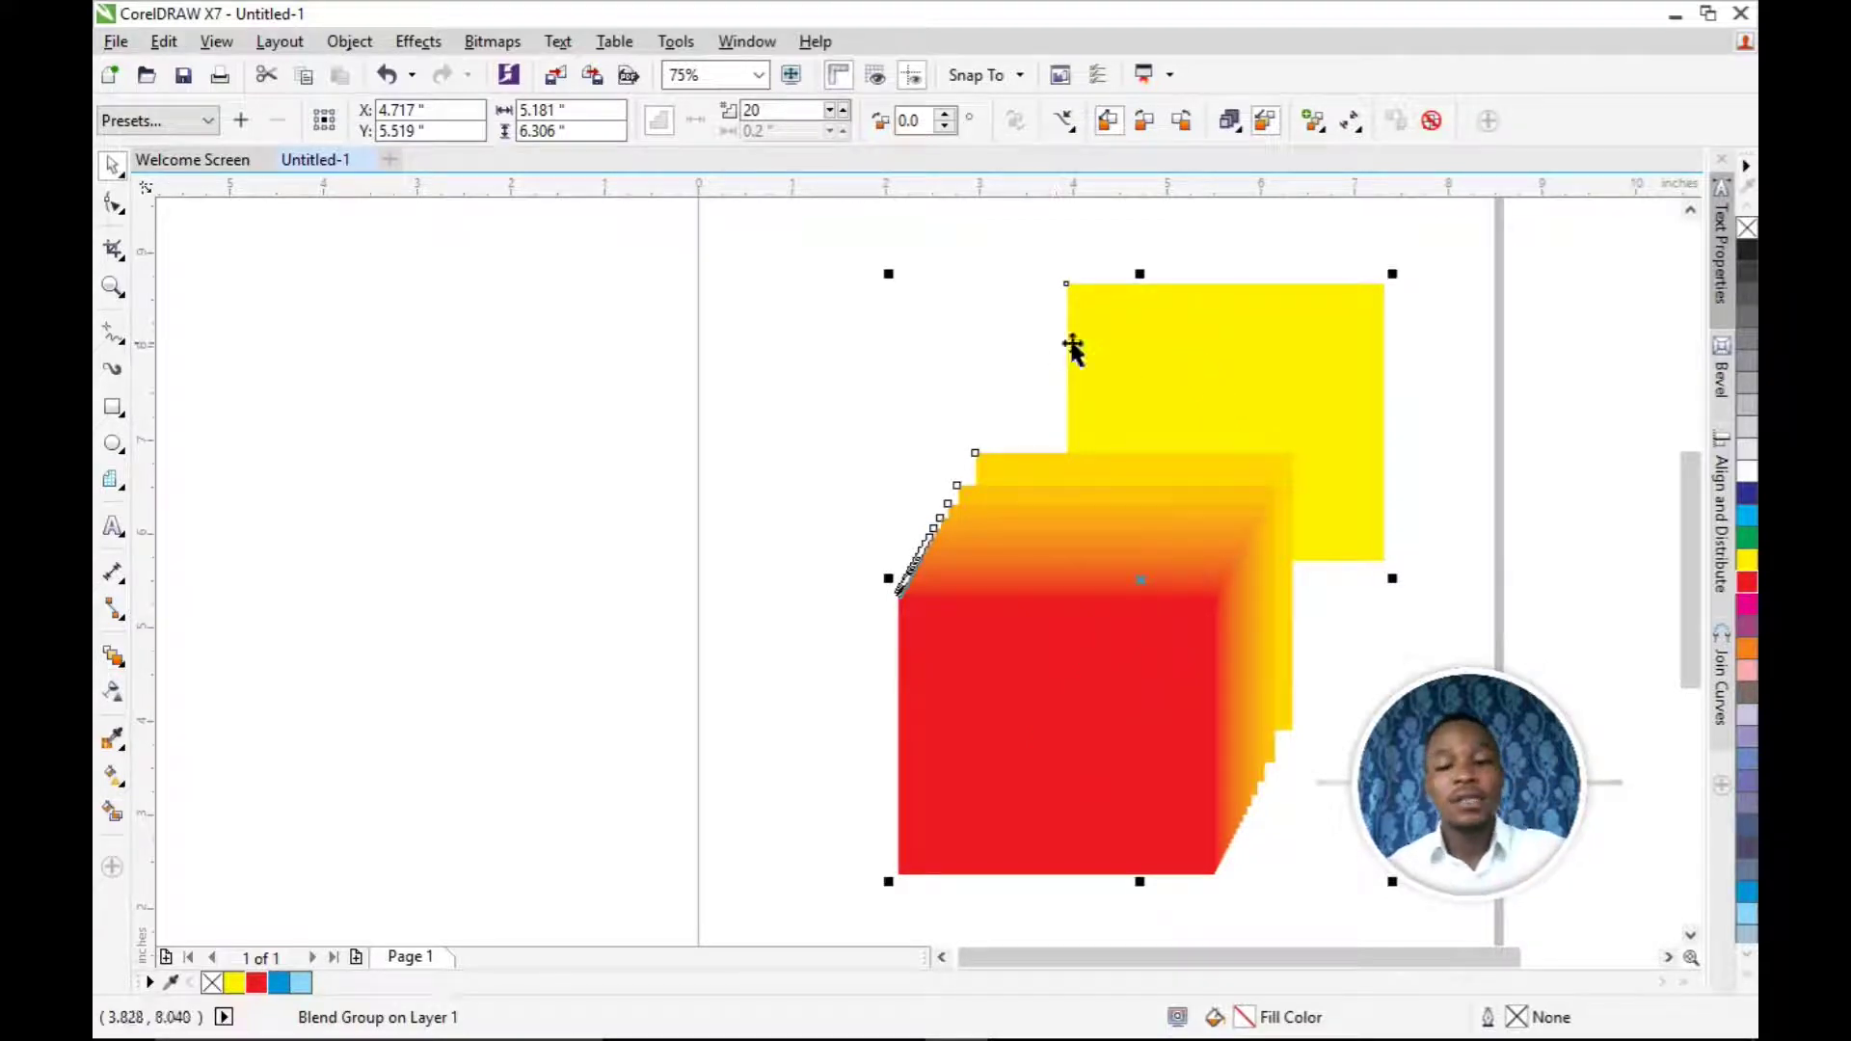
key("Delete")
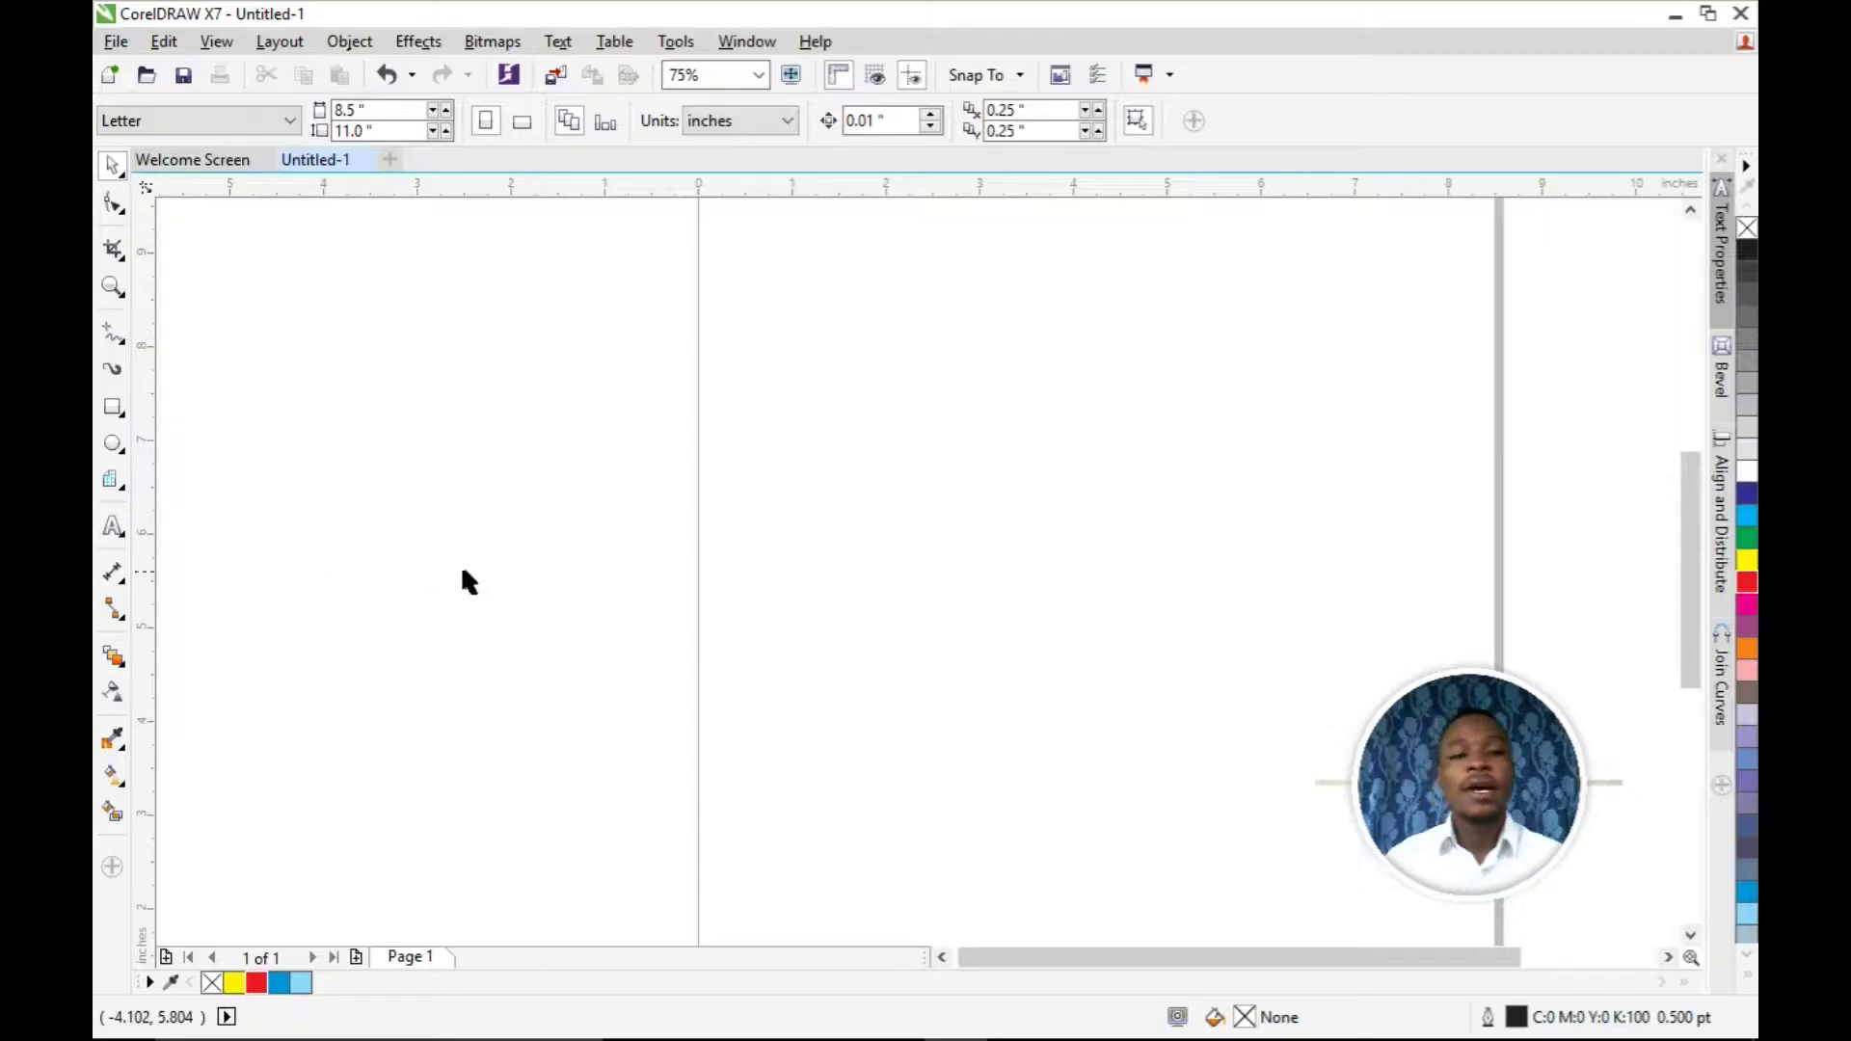
Step: Draw a rectangle about 3.01 by 2.78 inches on the page, filled medium blue and without an outline
left_click(113, 407)
left_click_drag(769, 360, 1053, 621)
key("space")
left_click(279, 983)
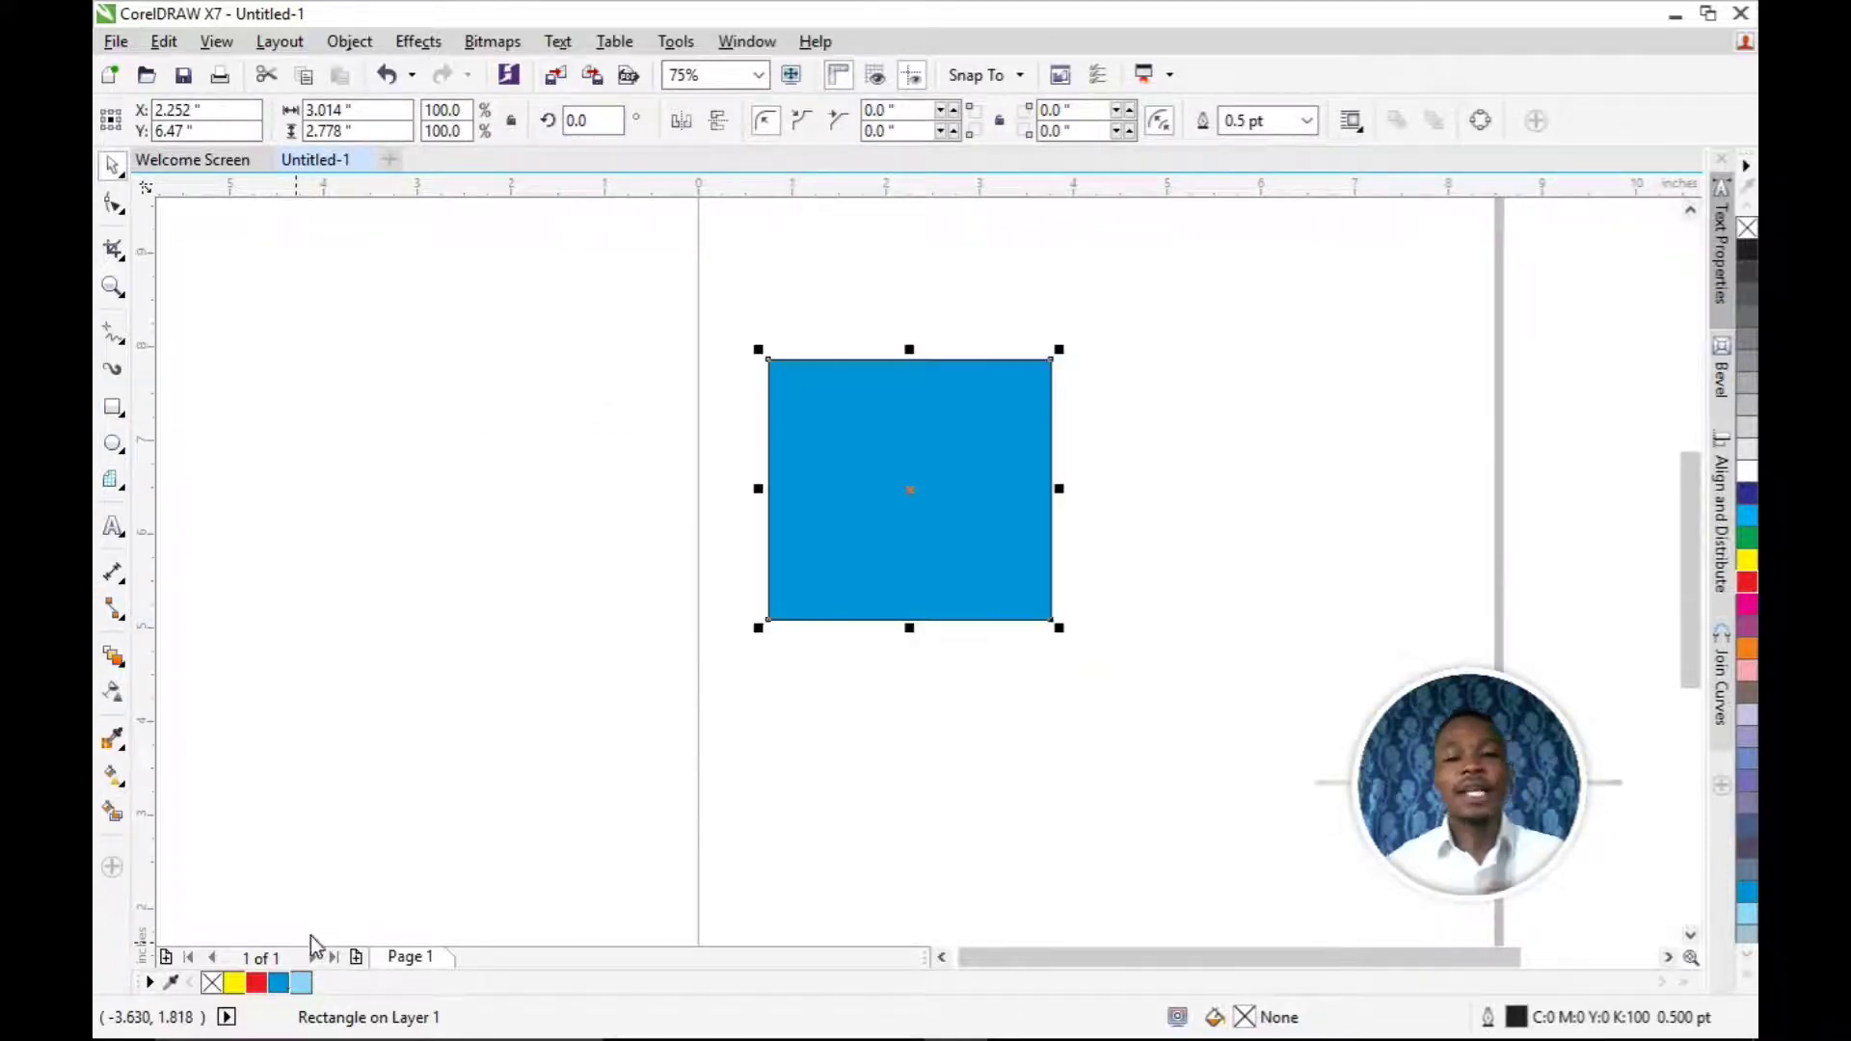
right_click(213, 984)
Step: Place an Ice Blue copy of the rectangle overlapping the lower half of the blue one, and left-align the two
left_click_drag(864, 550, 879, 810)
right_click(879, 810)
left_click_drag(913, 739, 913, 612)
key("Escape")
left_click_drag(651, 337, 1199, 887)
key("l")
left_click(1293, 708)
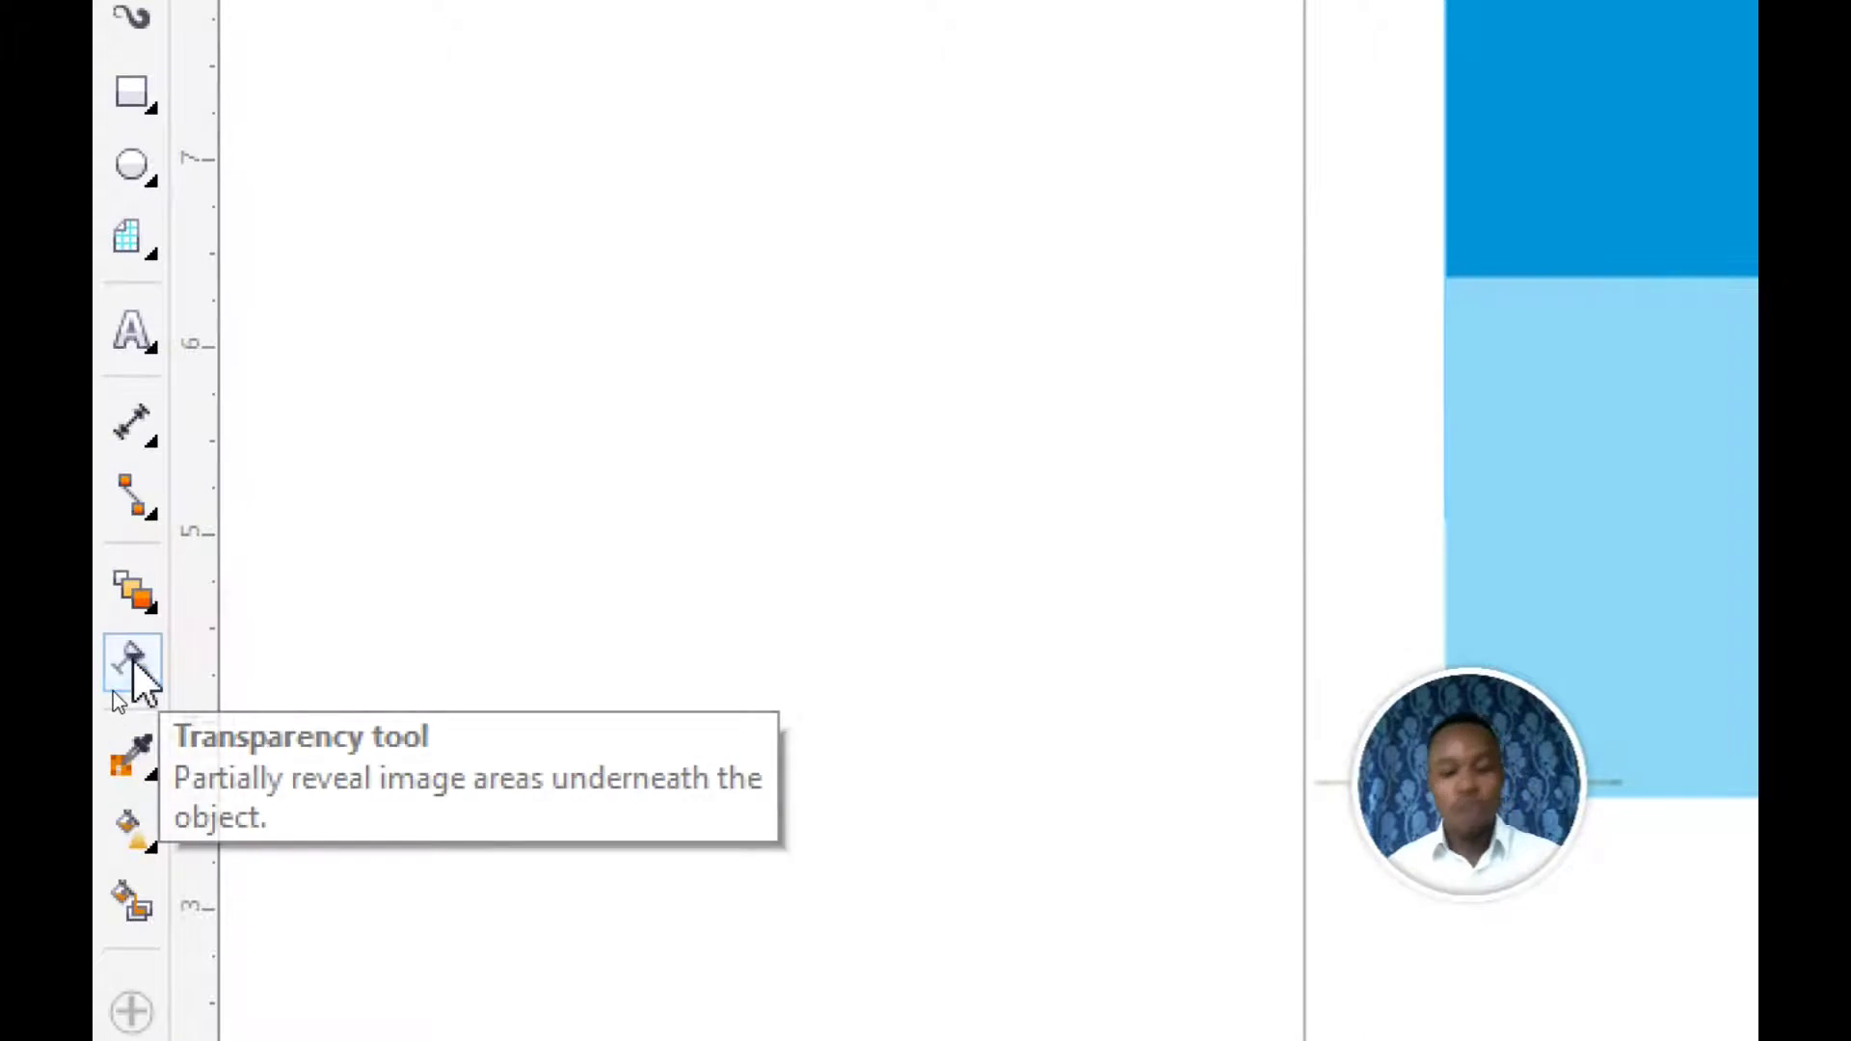
Step: Apply a linear transparency to the Ice Blue rectangle, fading it upward across its upper edge into the blue rectangle
left_click(132, 665)
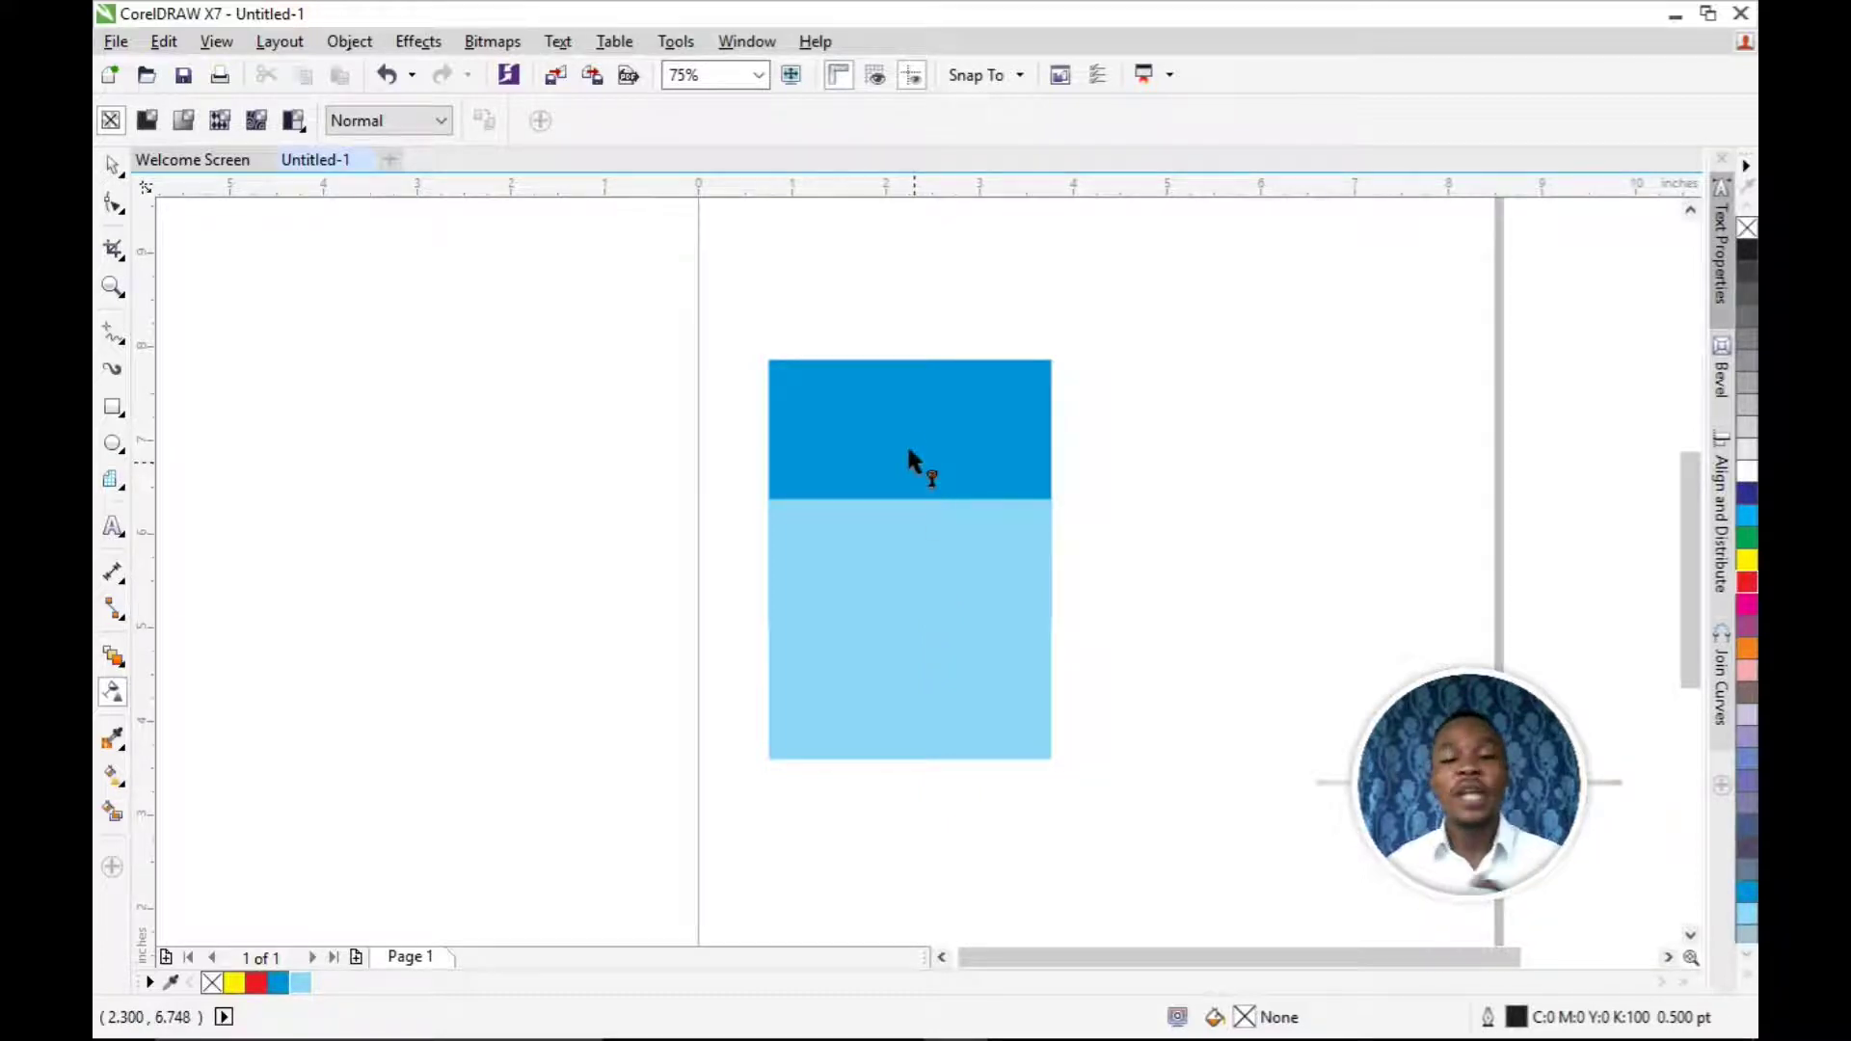
left_click(916, 577)
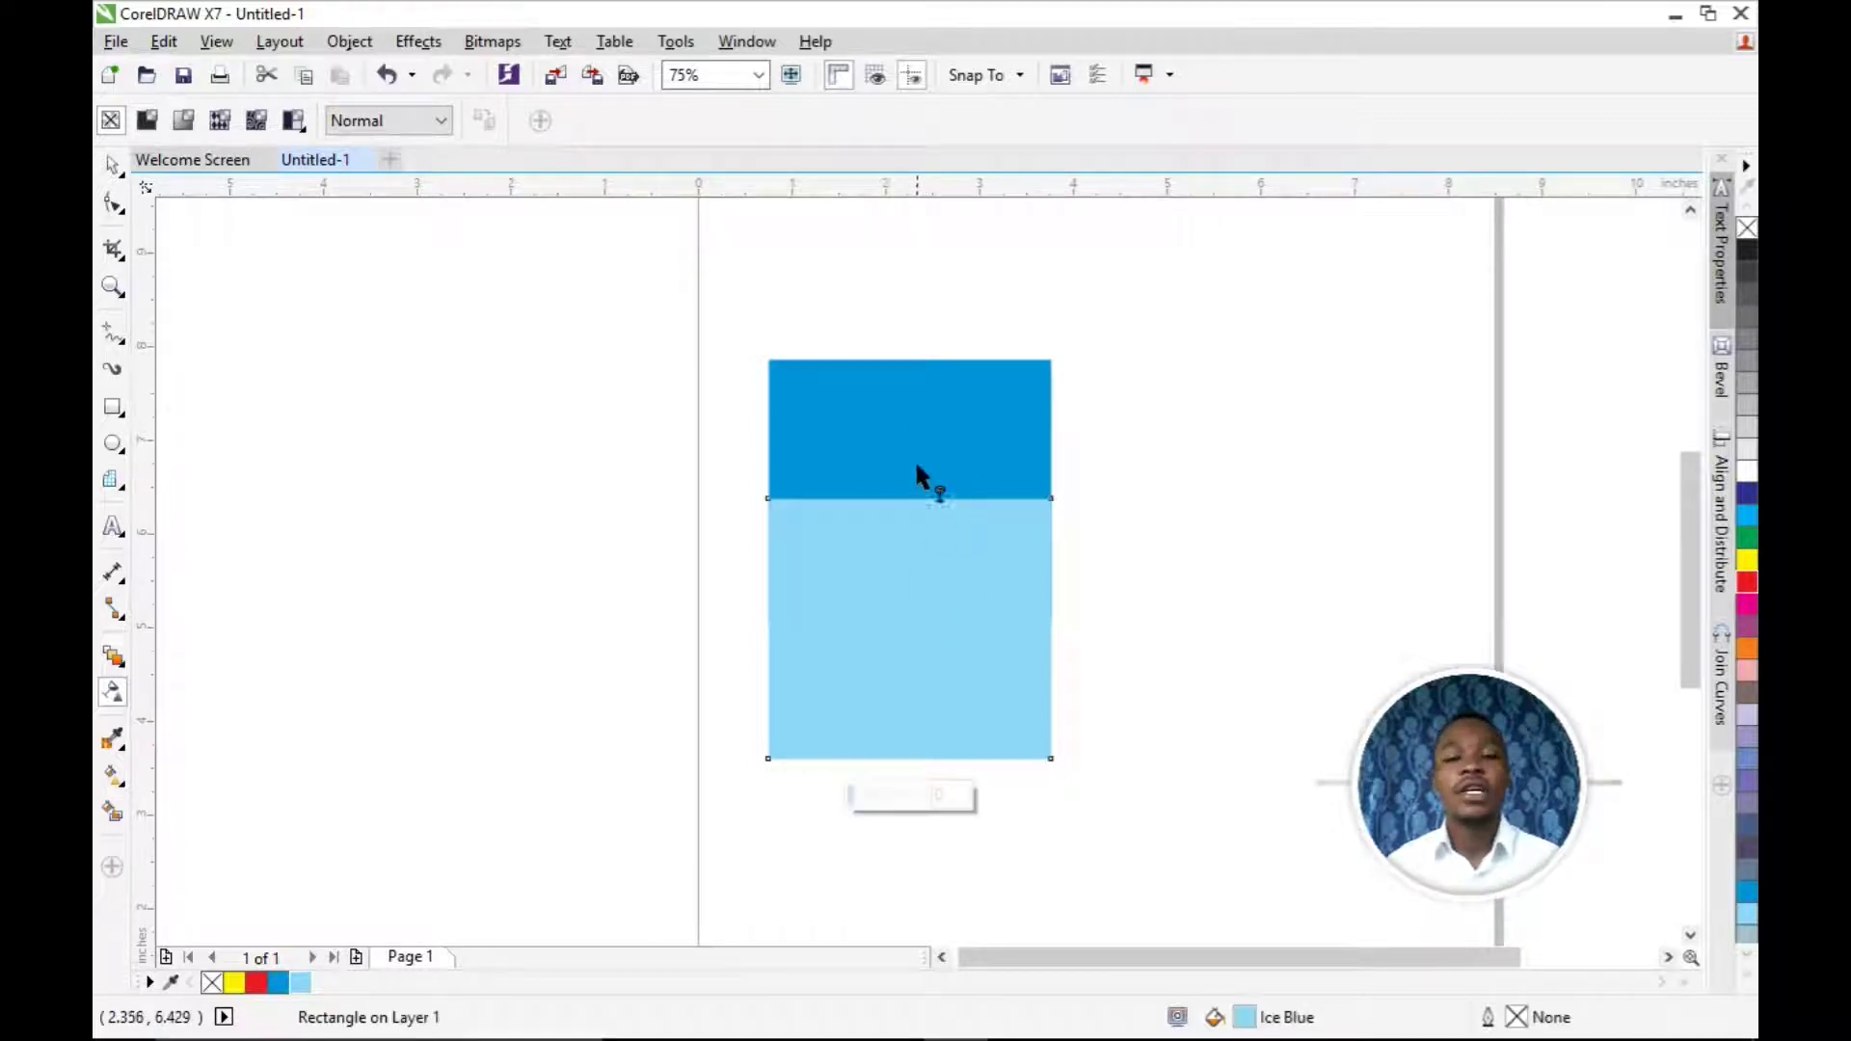
left_click_drag(925, 536, 924, 477)
scroll(925, 501, "up", 1)
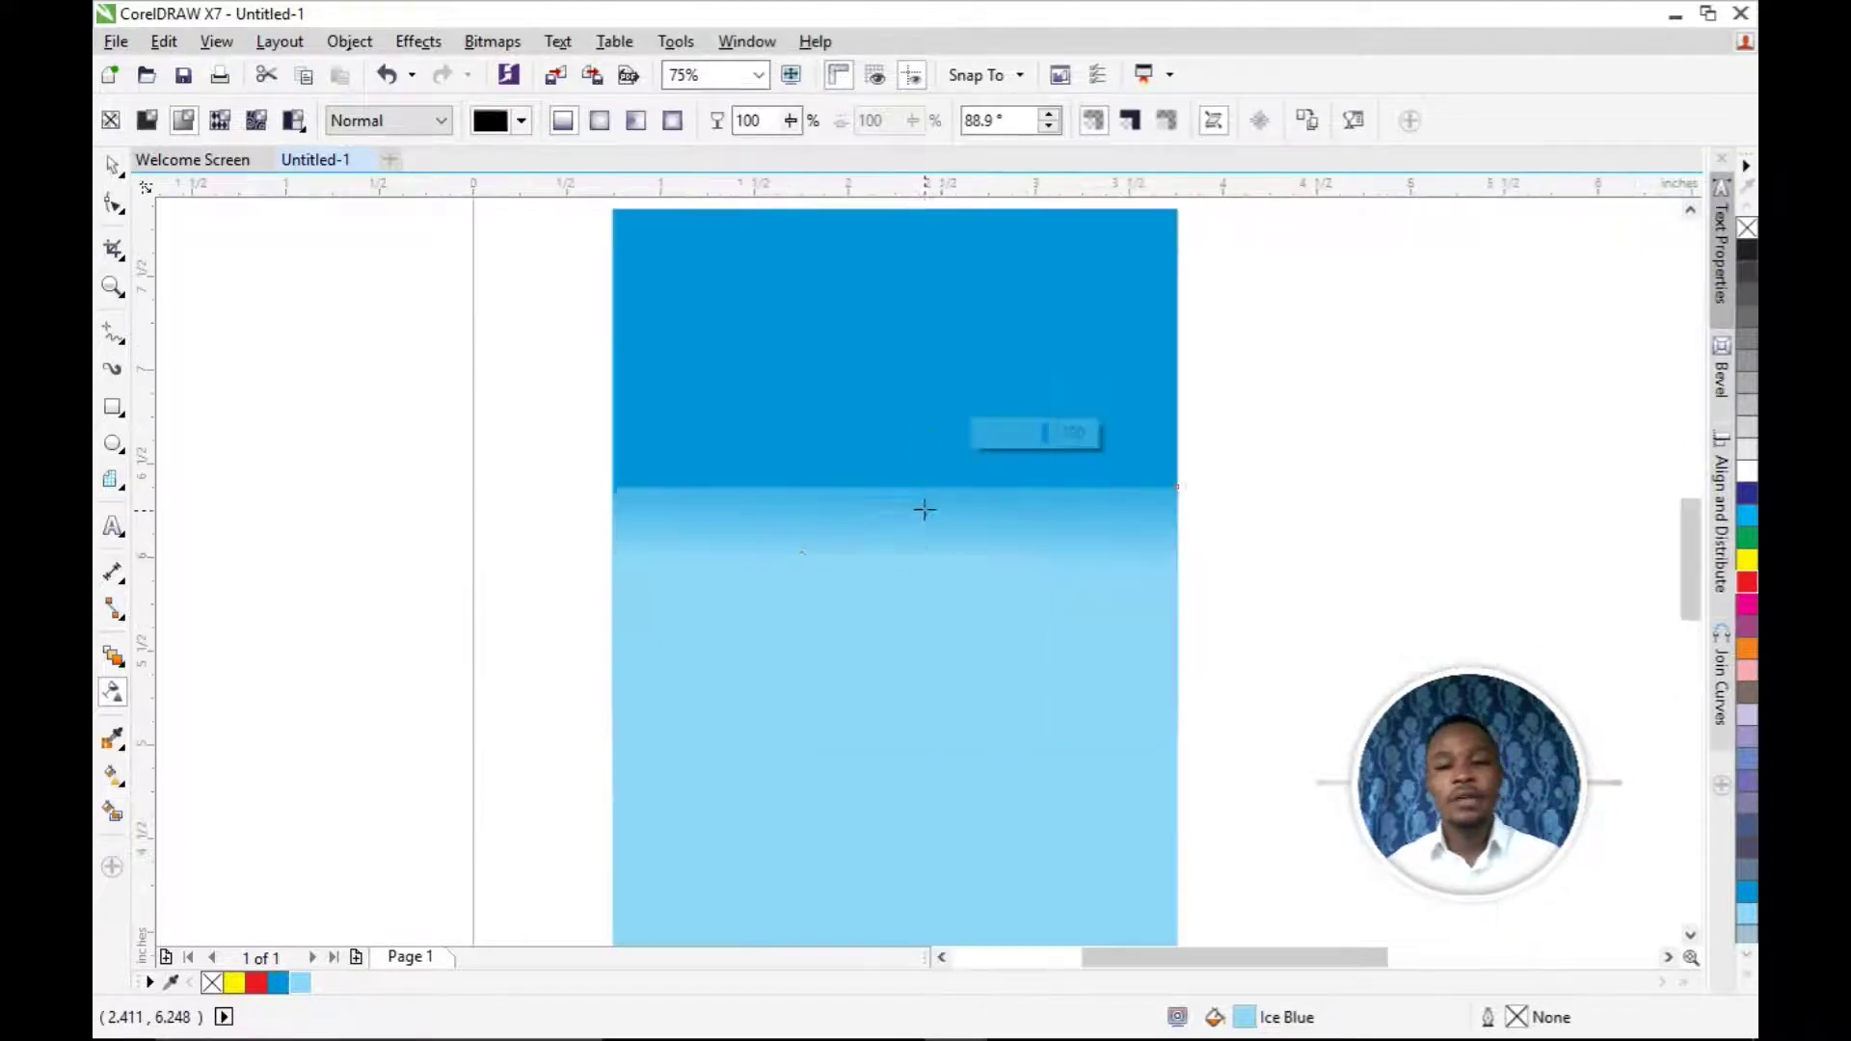
Step: Shift the Ice Blue rectangle's transparency gradient down below its upper edge to make a longer, seamless fade, and deselect it
left_click_drag(922, 561, 924, 716)
left_click_drag(923, 435, 924, 516)
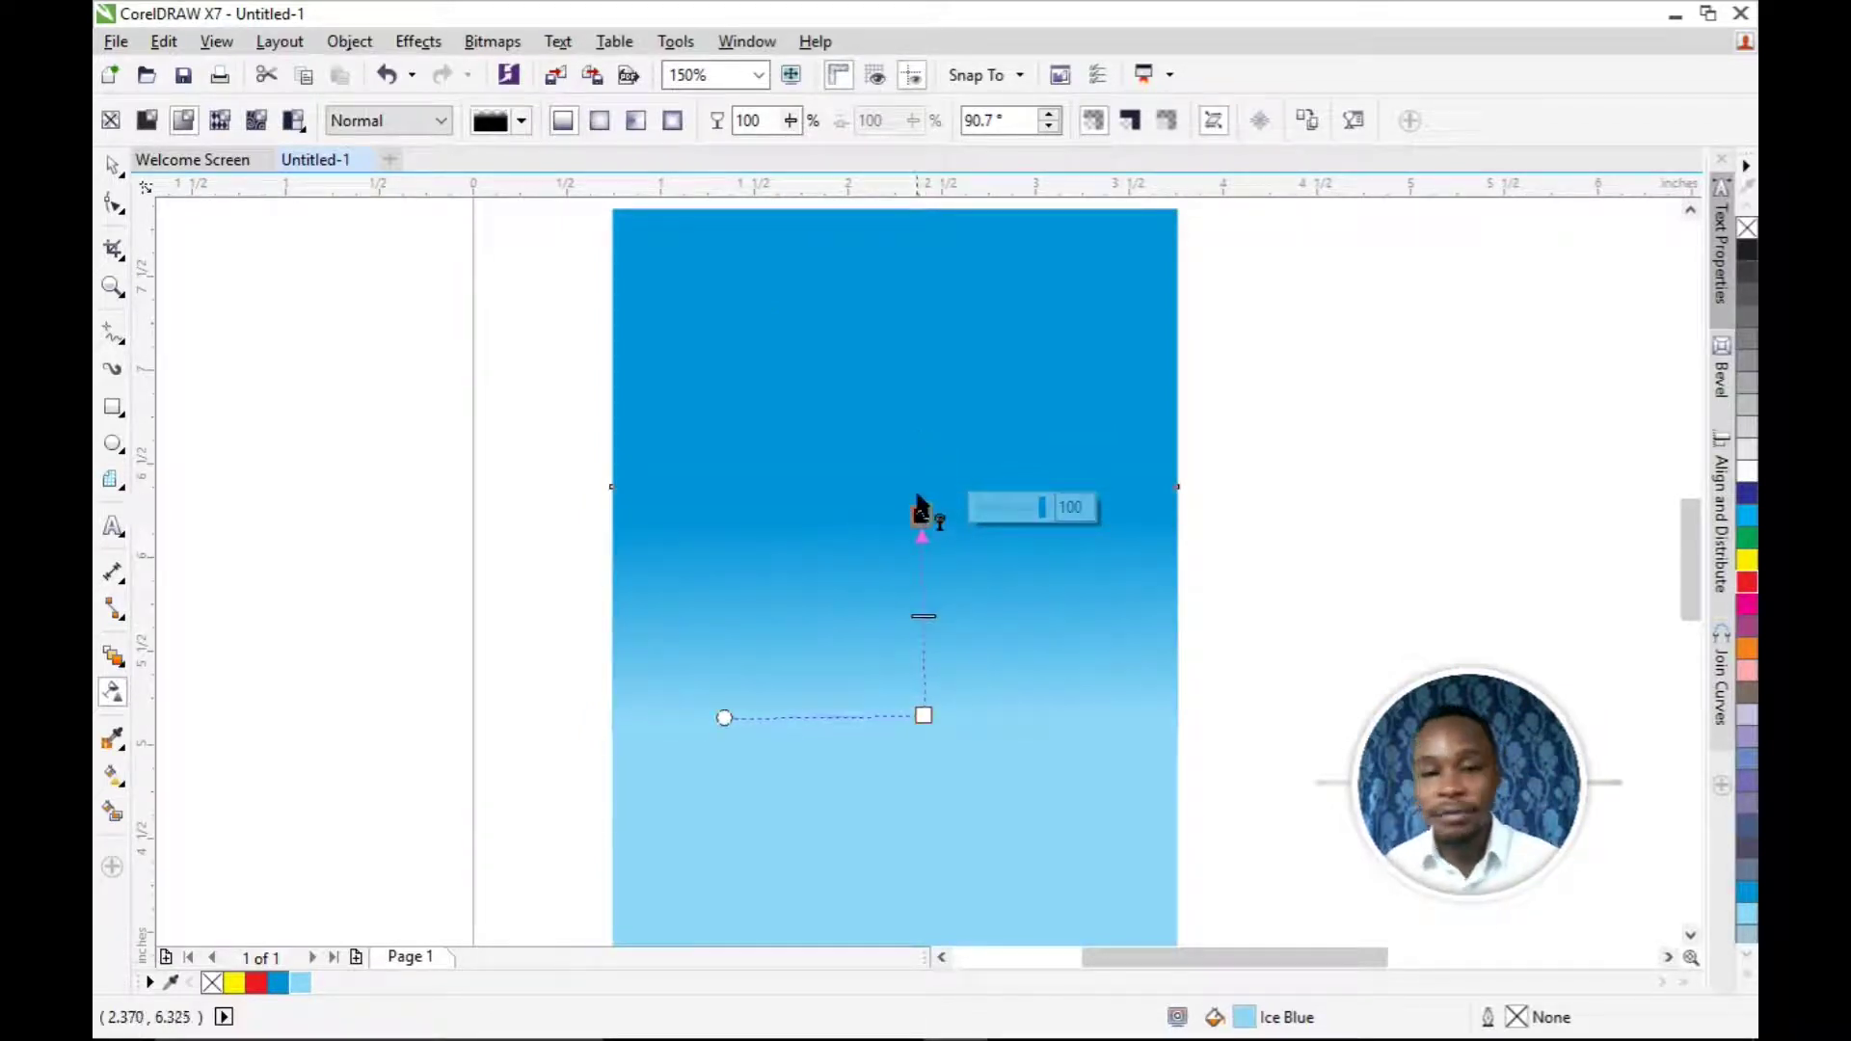
scroll(936, 559, "down", 1)
key("space")
left_click(1227, 603)
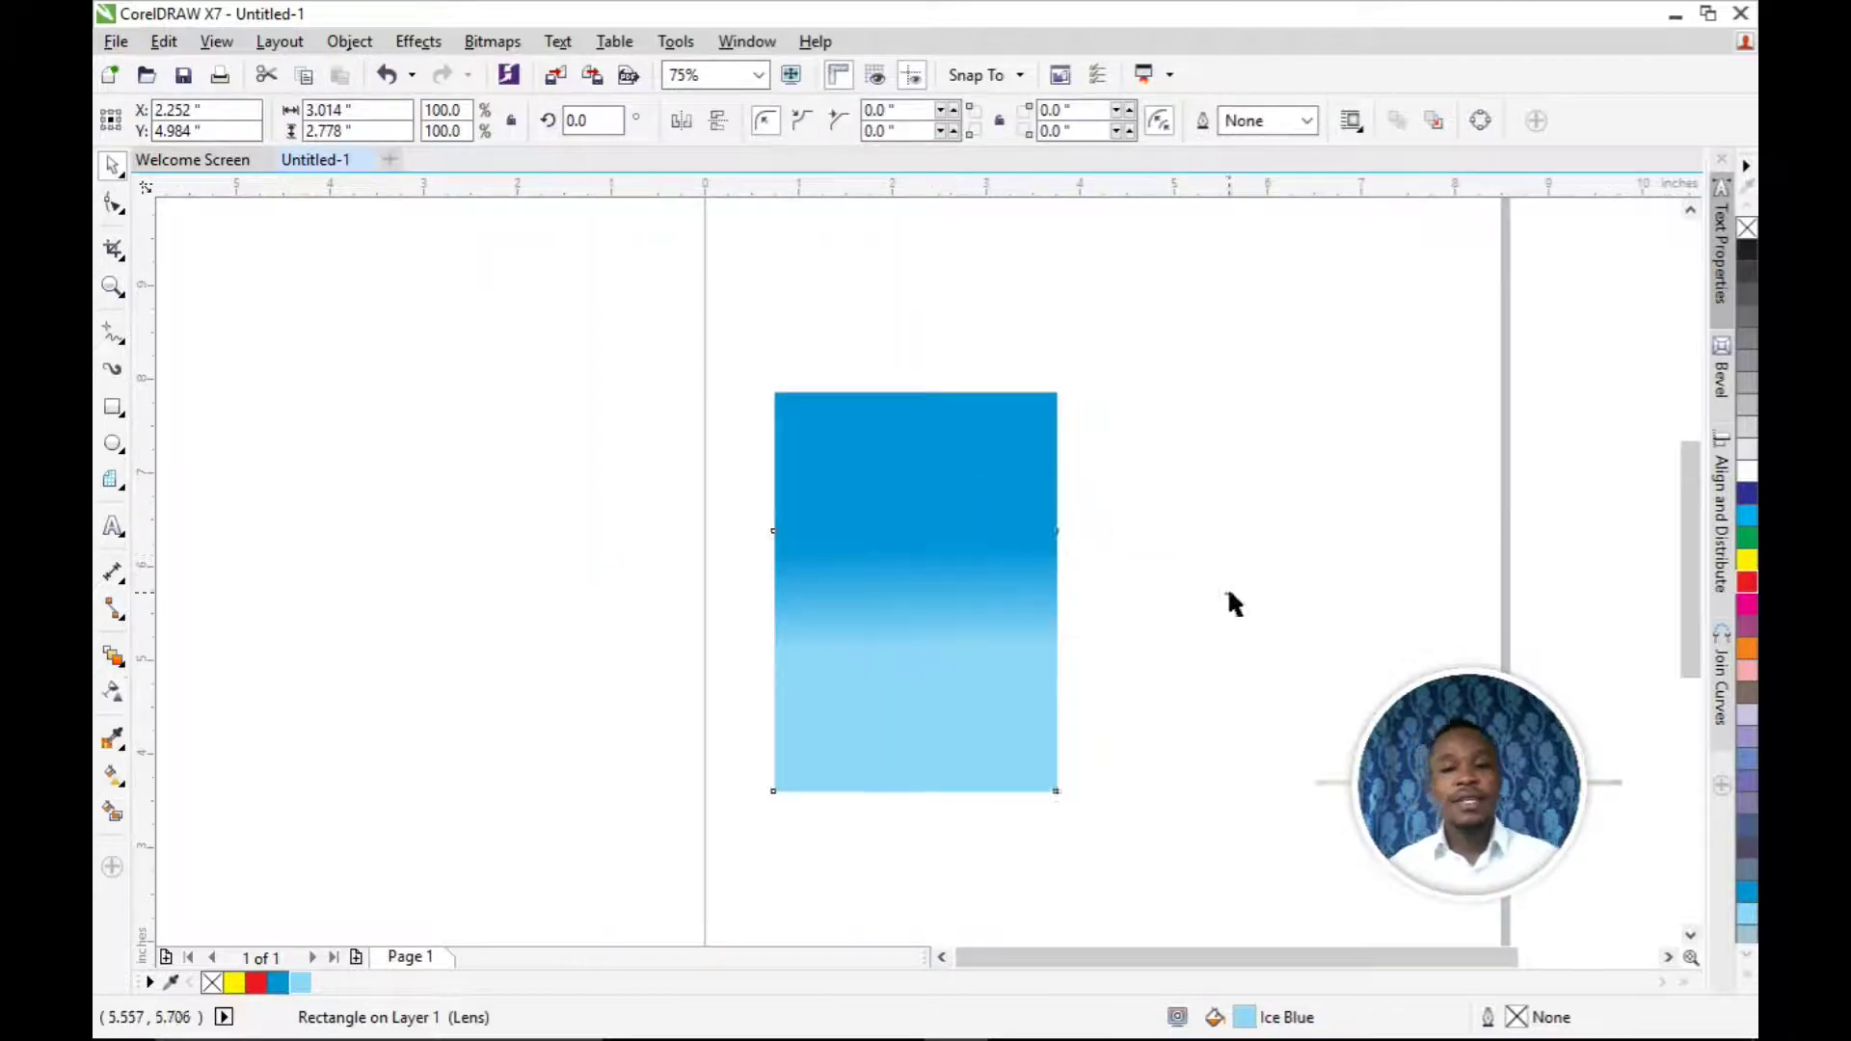
key("z")
left_click_drag(745, 356, 1105, 854)
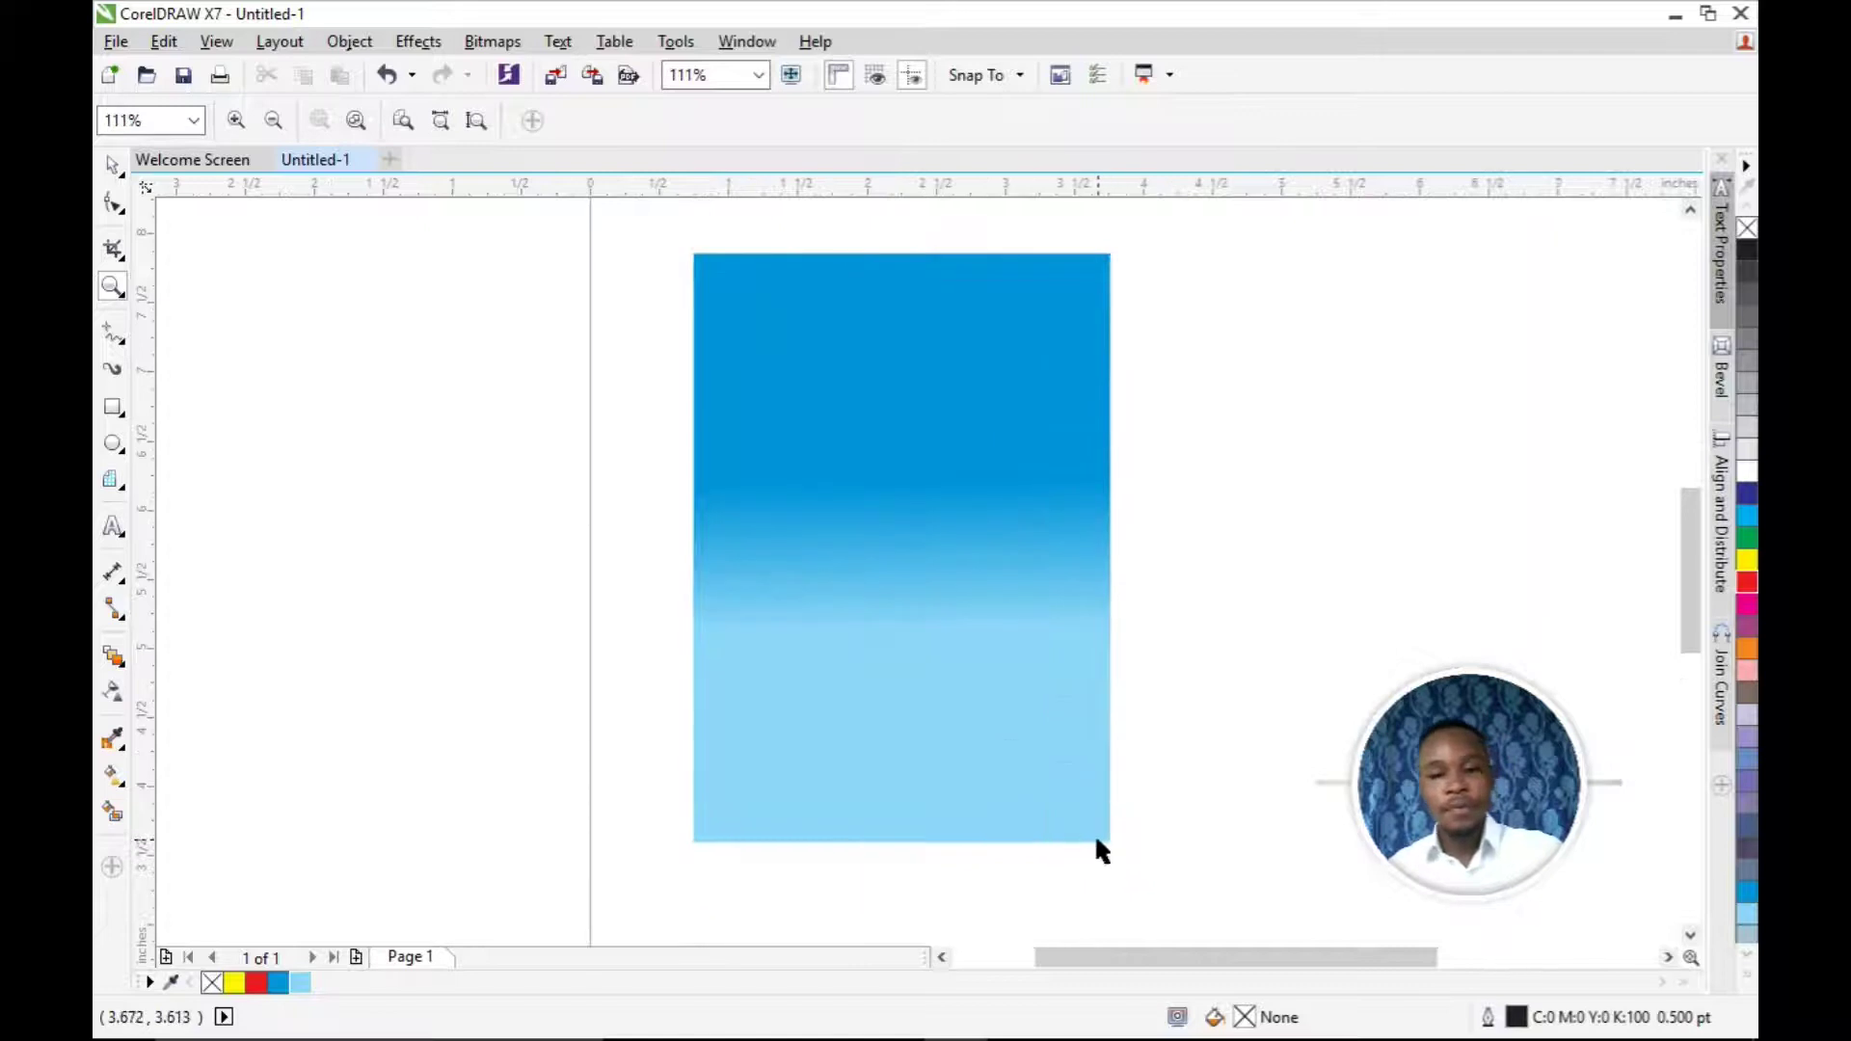
key("space")
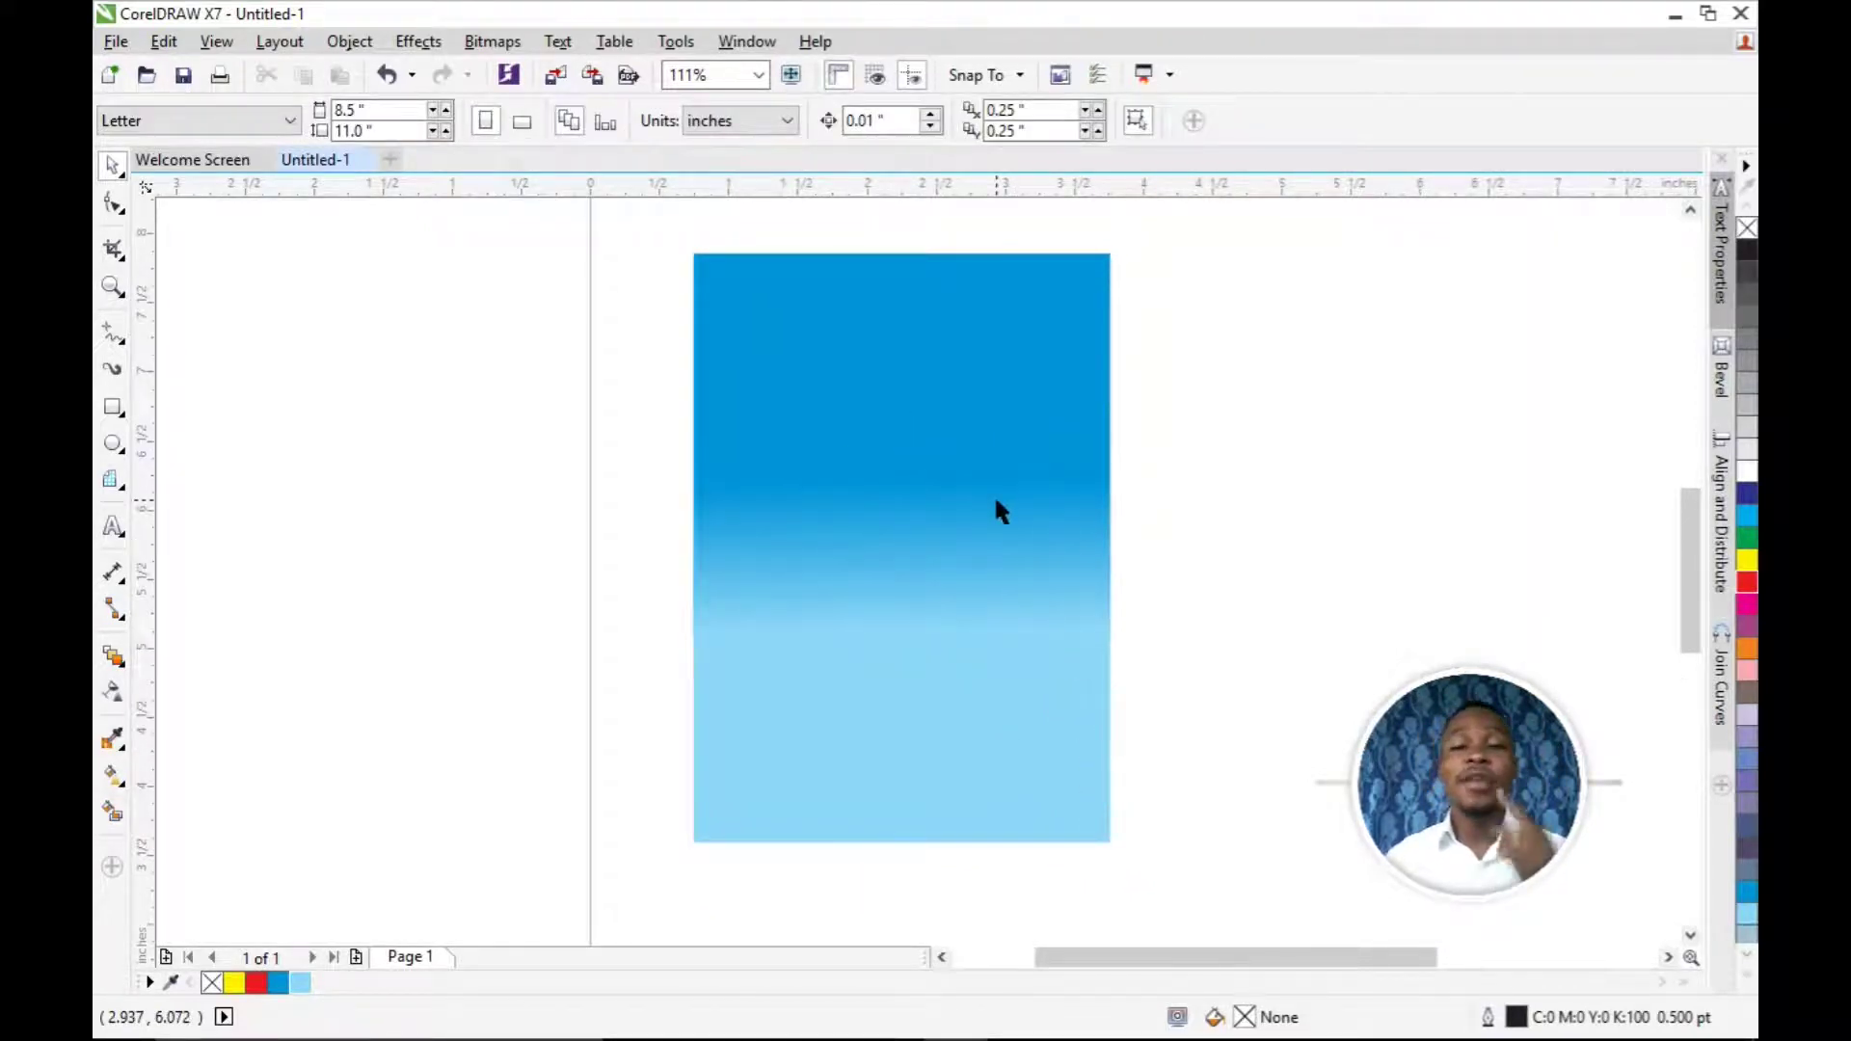
Step: Select the Ice Blue rectangle, try a lower transparency at the faded end of its gradient, and restore that end to 100
left_click(952, 645)
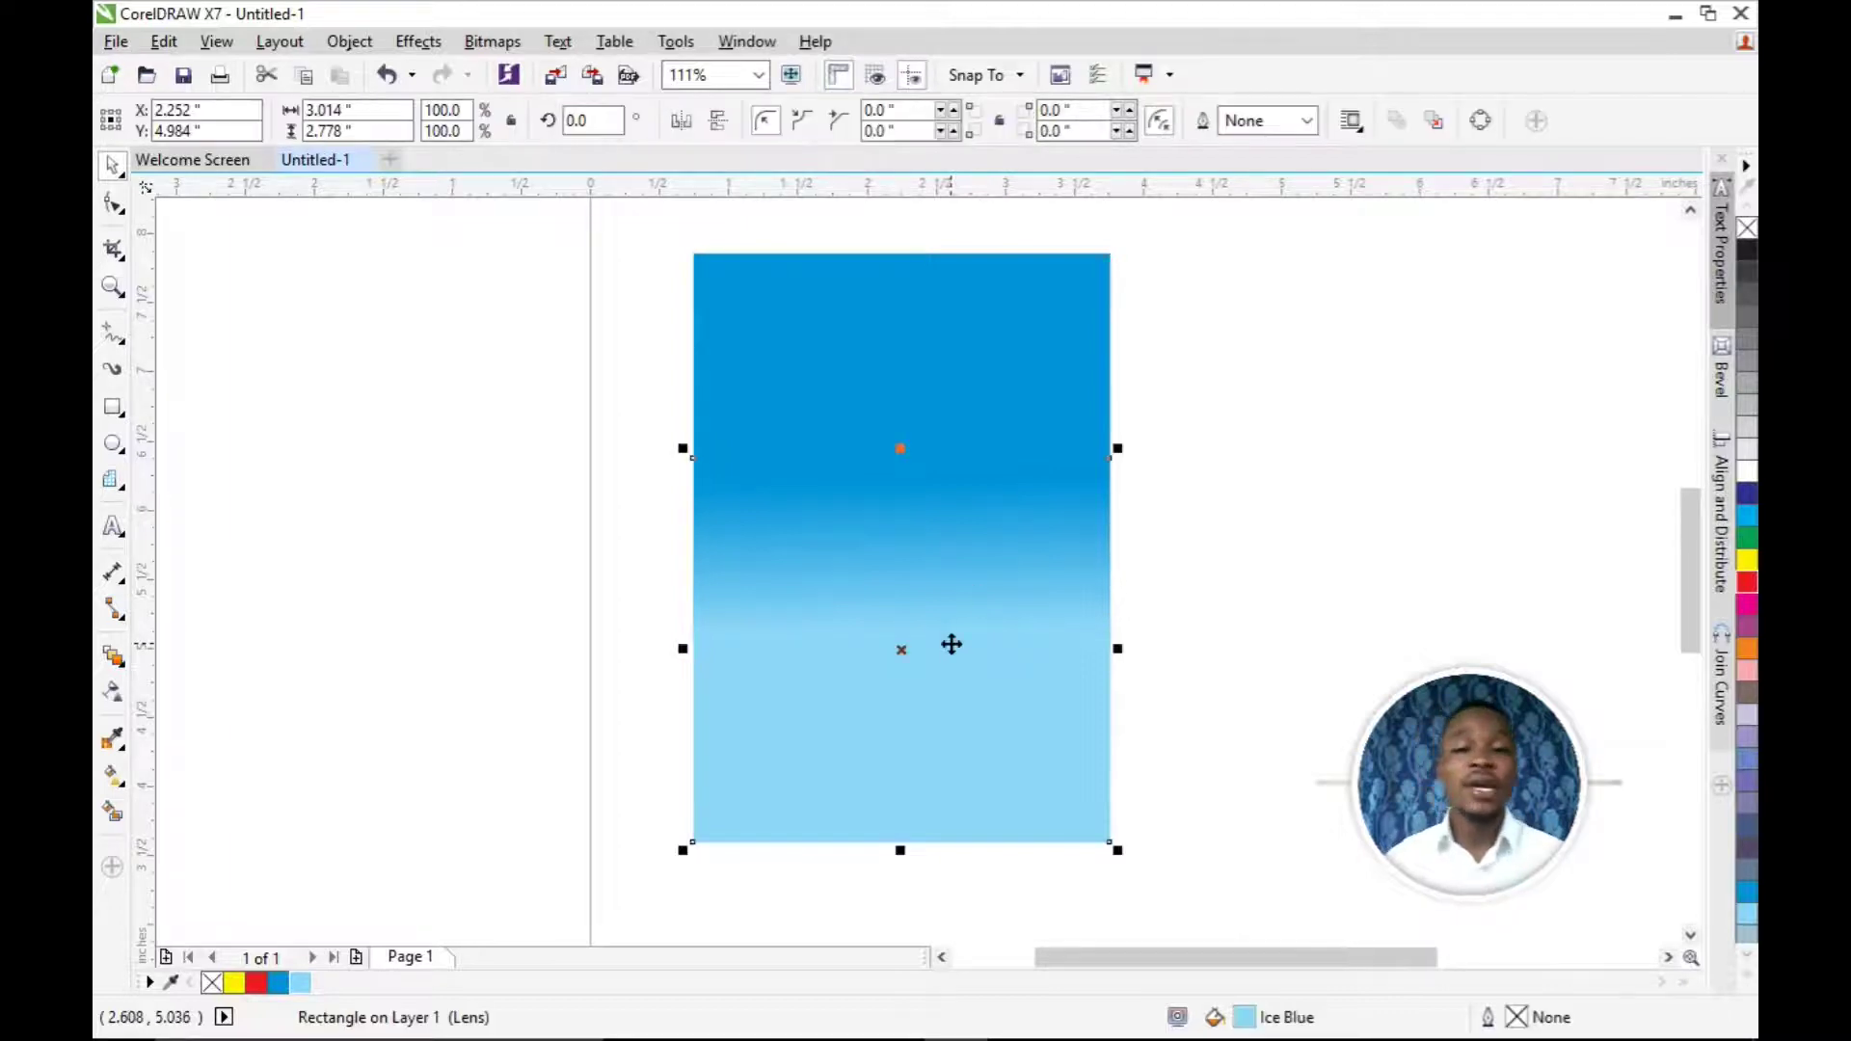
key("z")
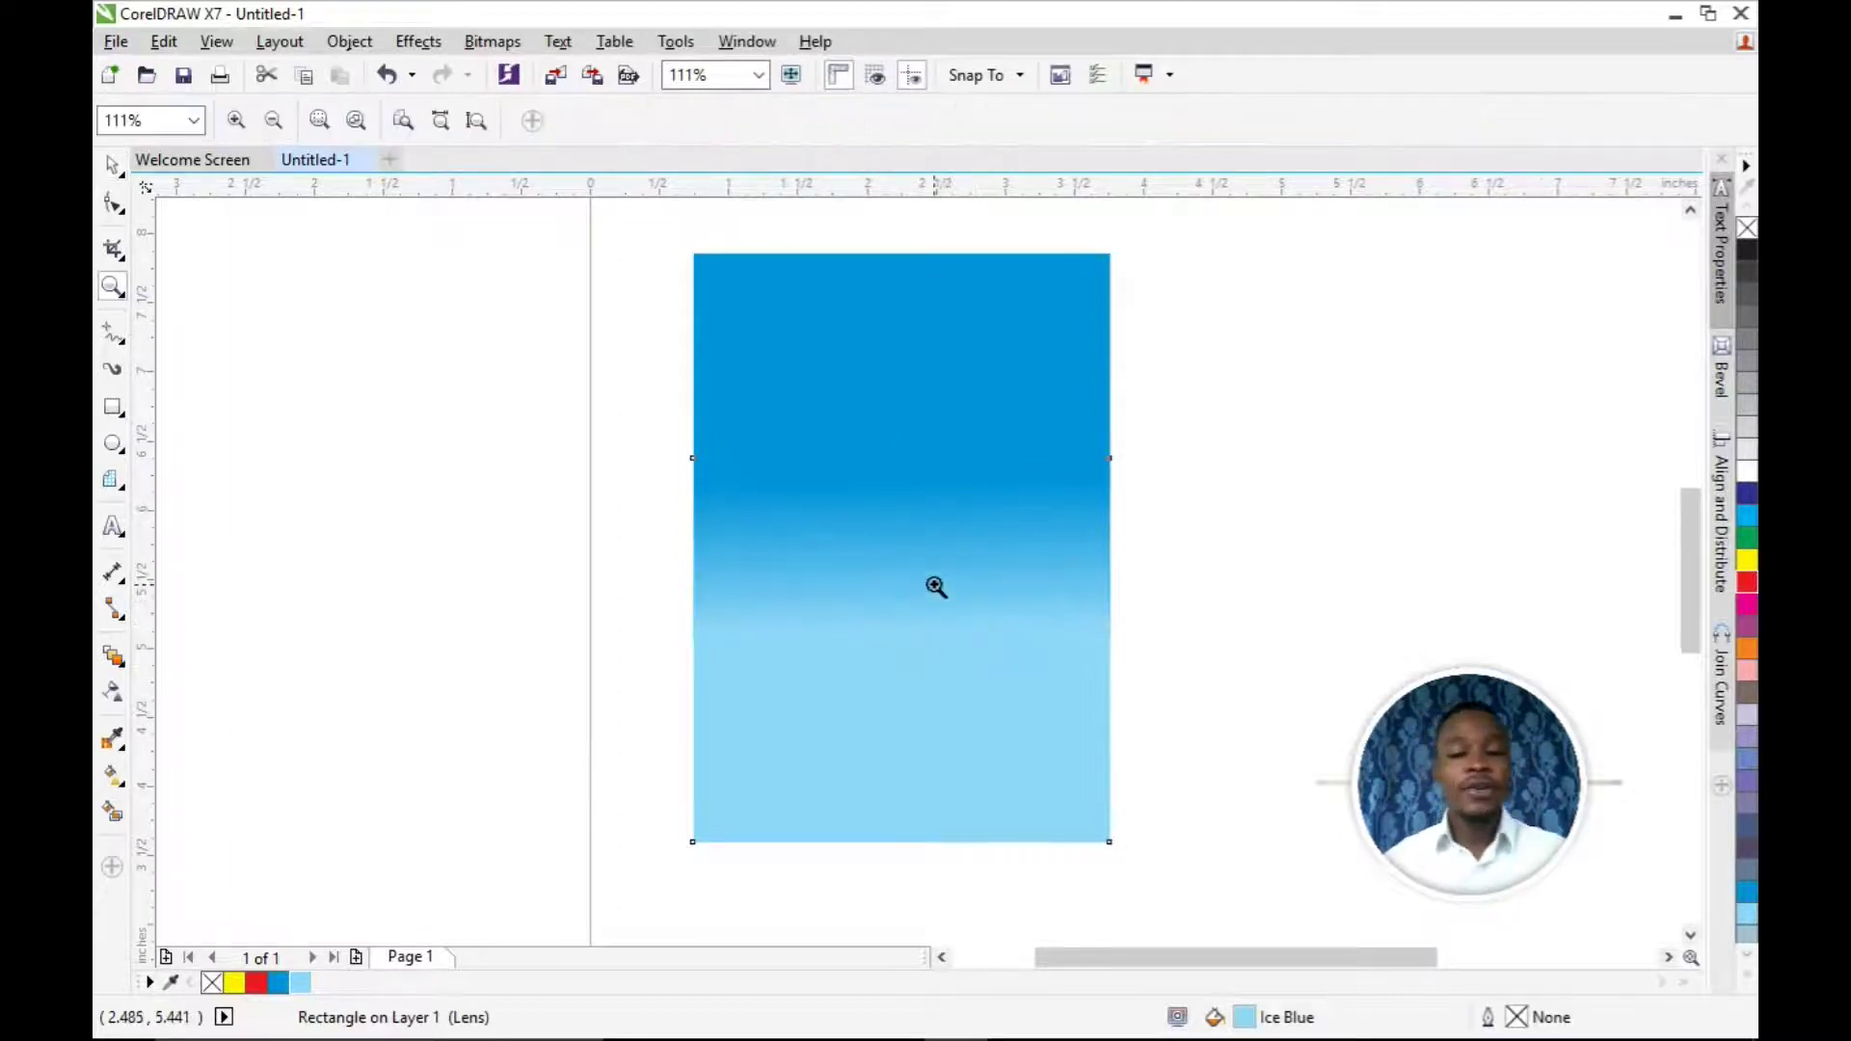
key("space")
left_click(113, 693)
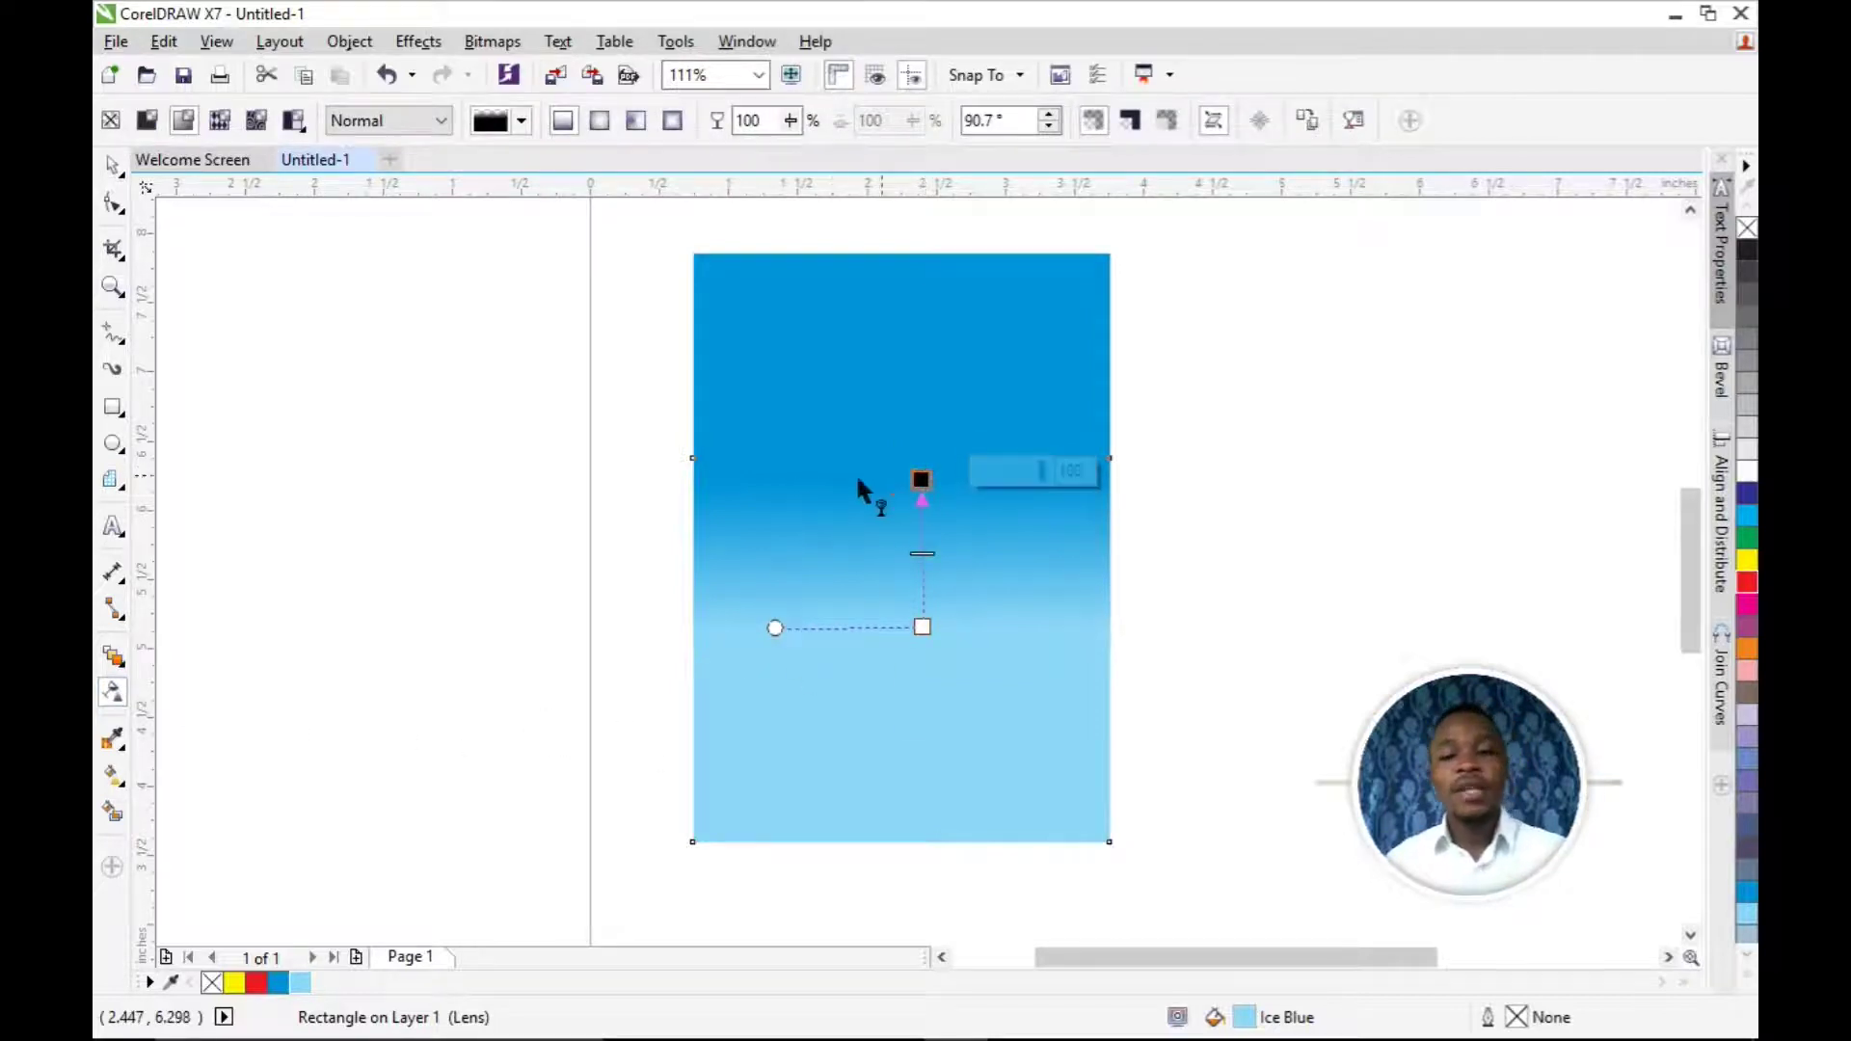
left_click_drag(1043, 472, 991, 475)
left_click(1045, 479)
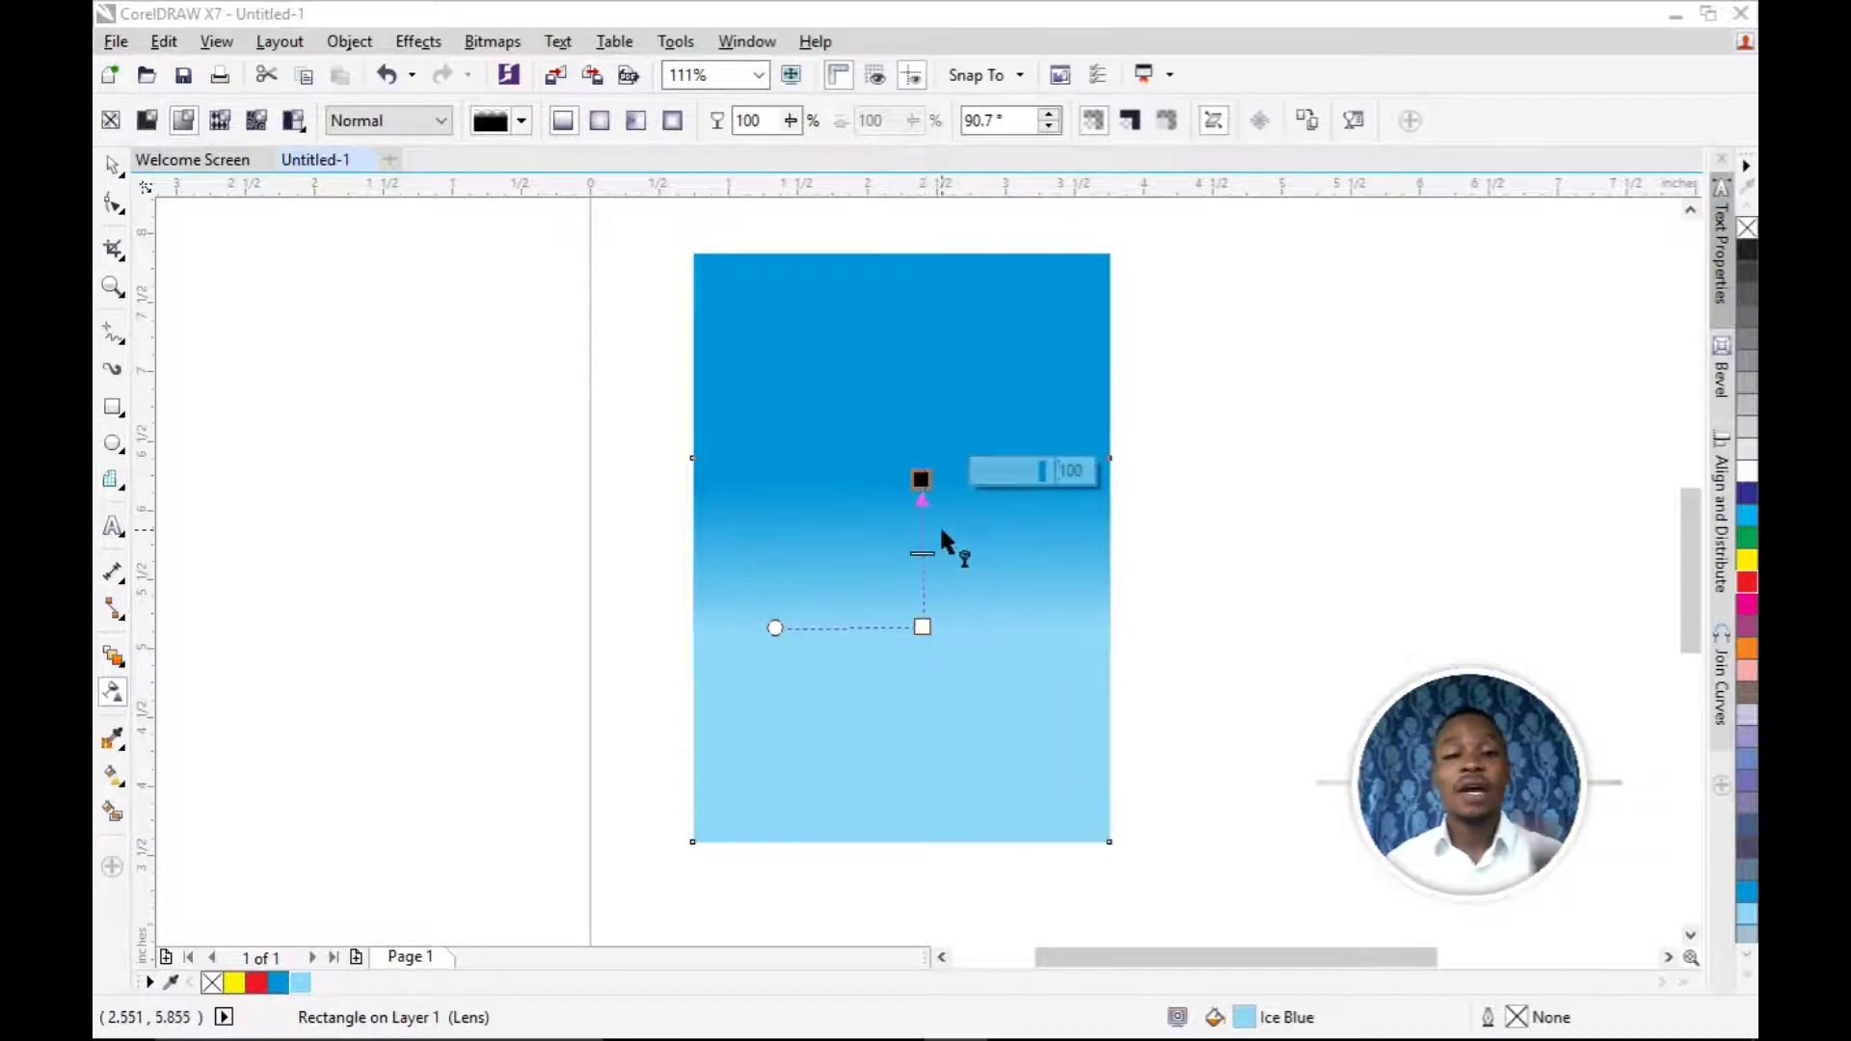
Step: Try a transparency of 63 at the opaque end of the Ice Blue rectangle's gradient and bring it back to nearly 0
left_click(923, 628)
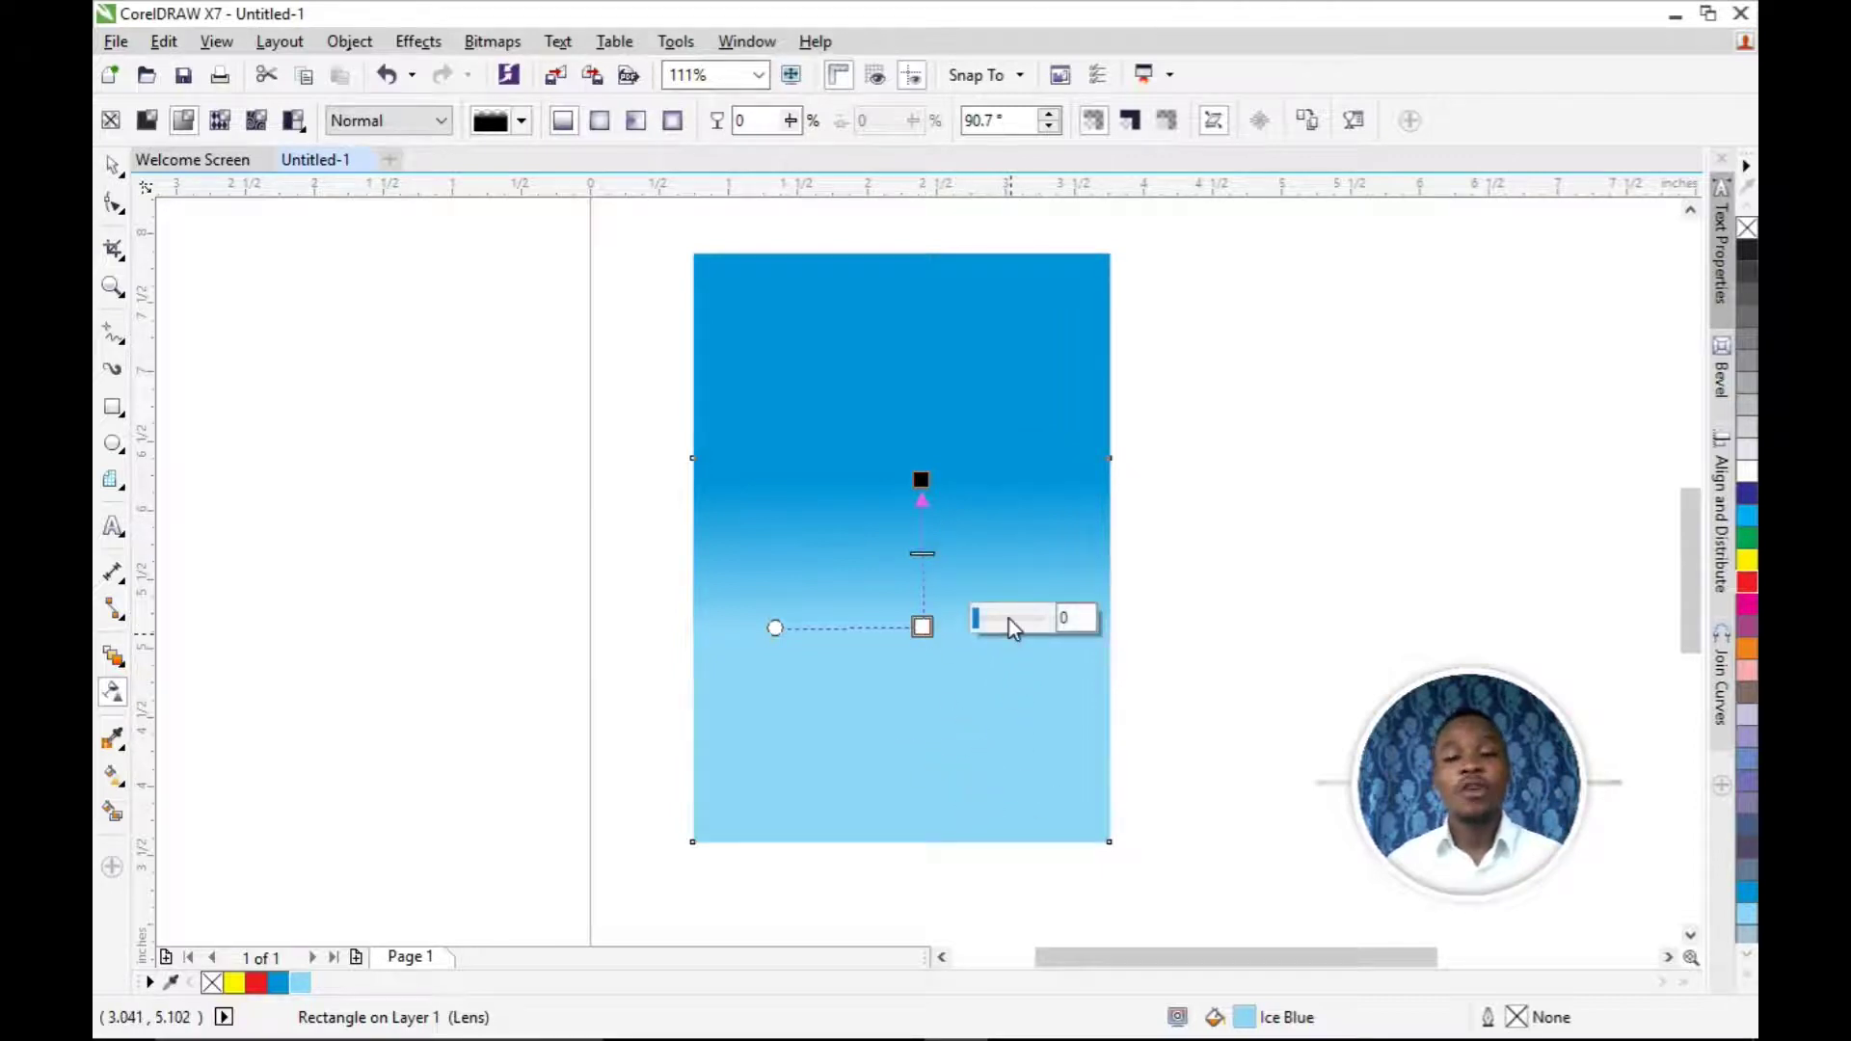
left_click(1009, 618)
left_click_drag(1007, 618, 974, 620)
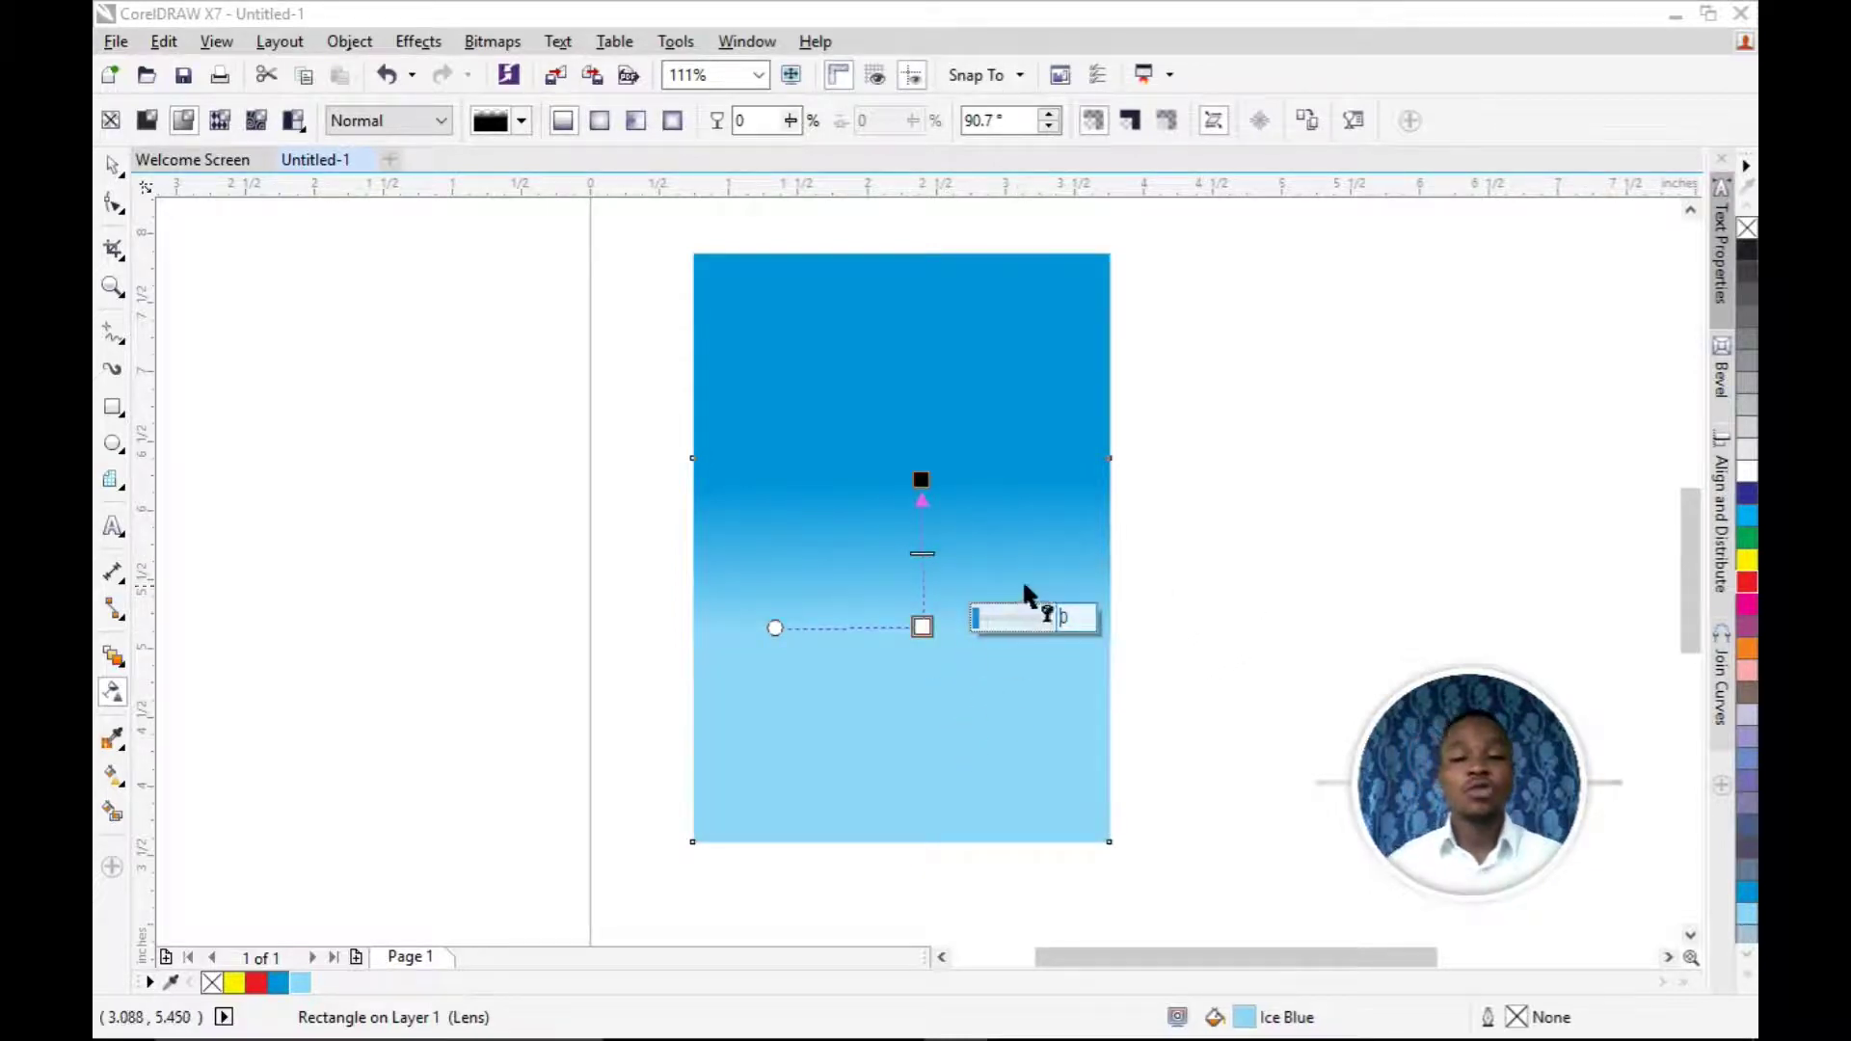
left_click(1020, 617)
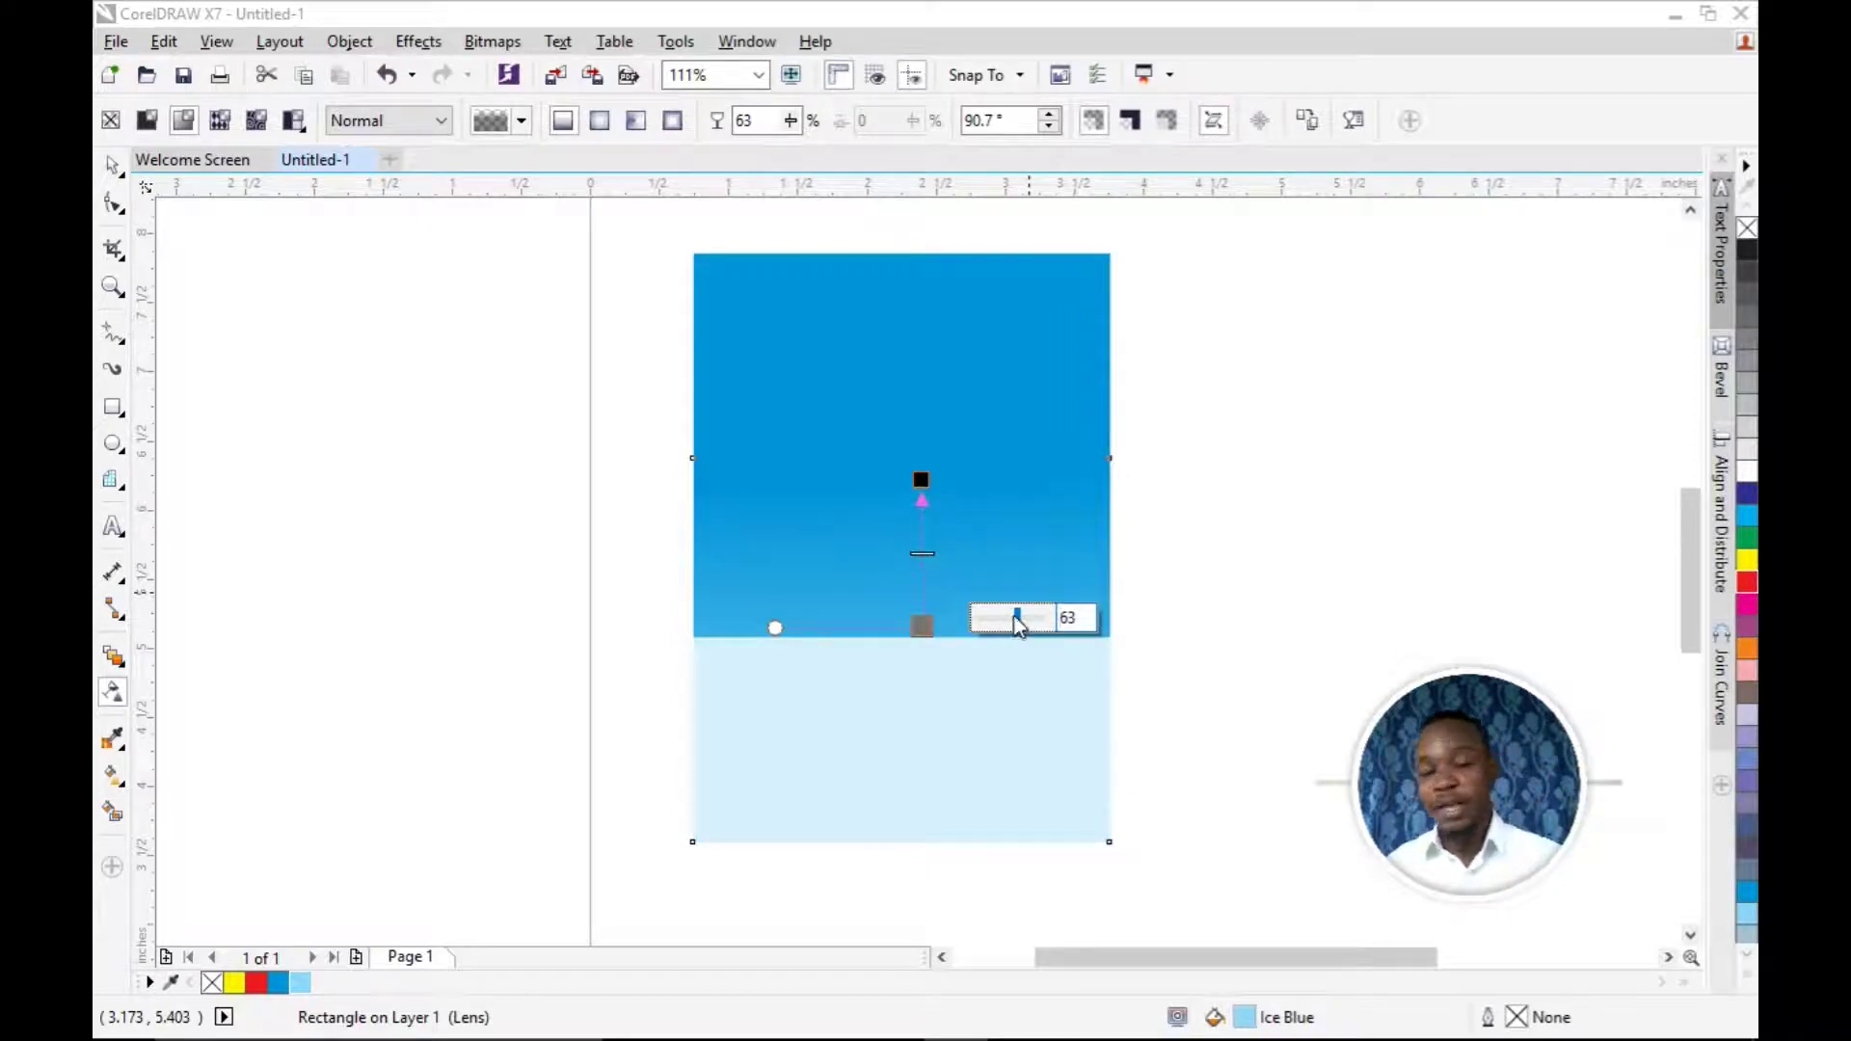
left_click_drag(1017, 617, 970, 619)
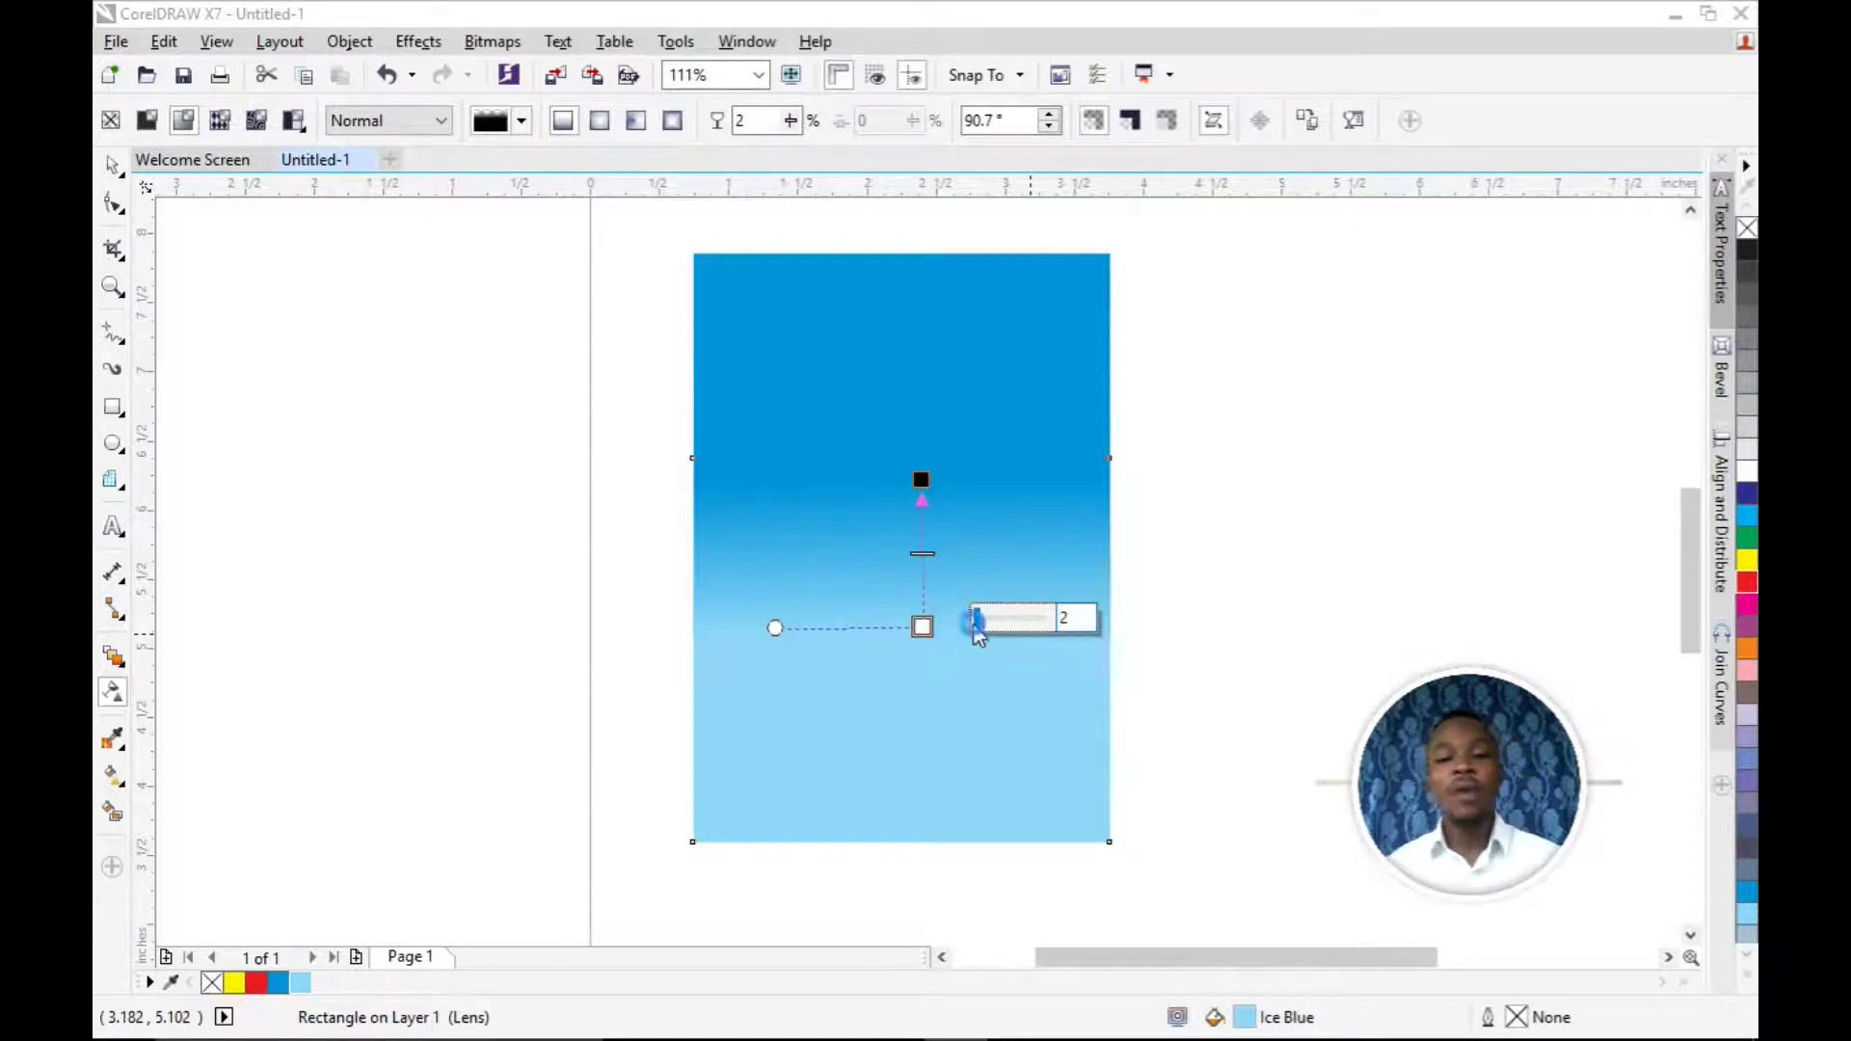
left_click(1170, 570)
key("space")
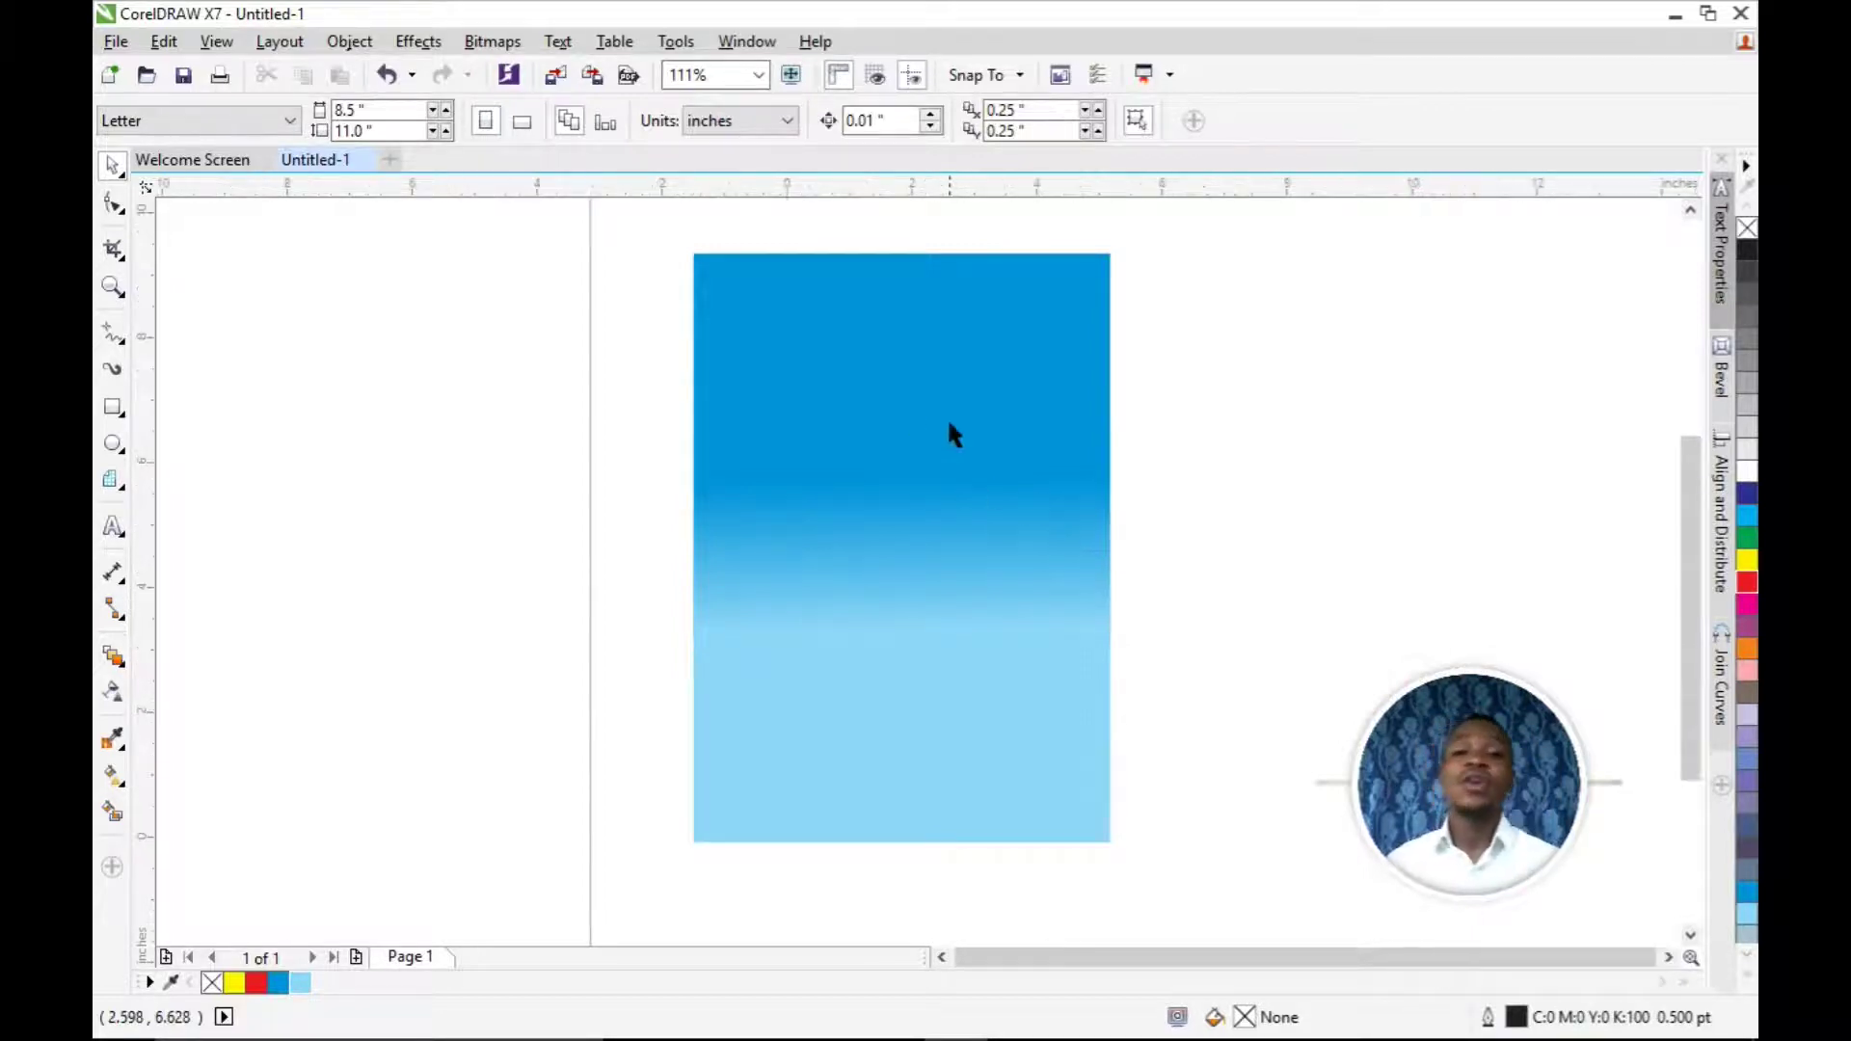
Step: Delete both blended blue rectangles from the page
scroll(892, 455, "down", 3)
scroll(895, 413, "up", 3)
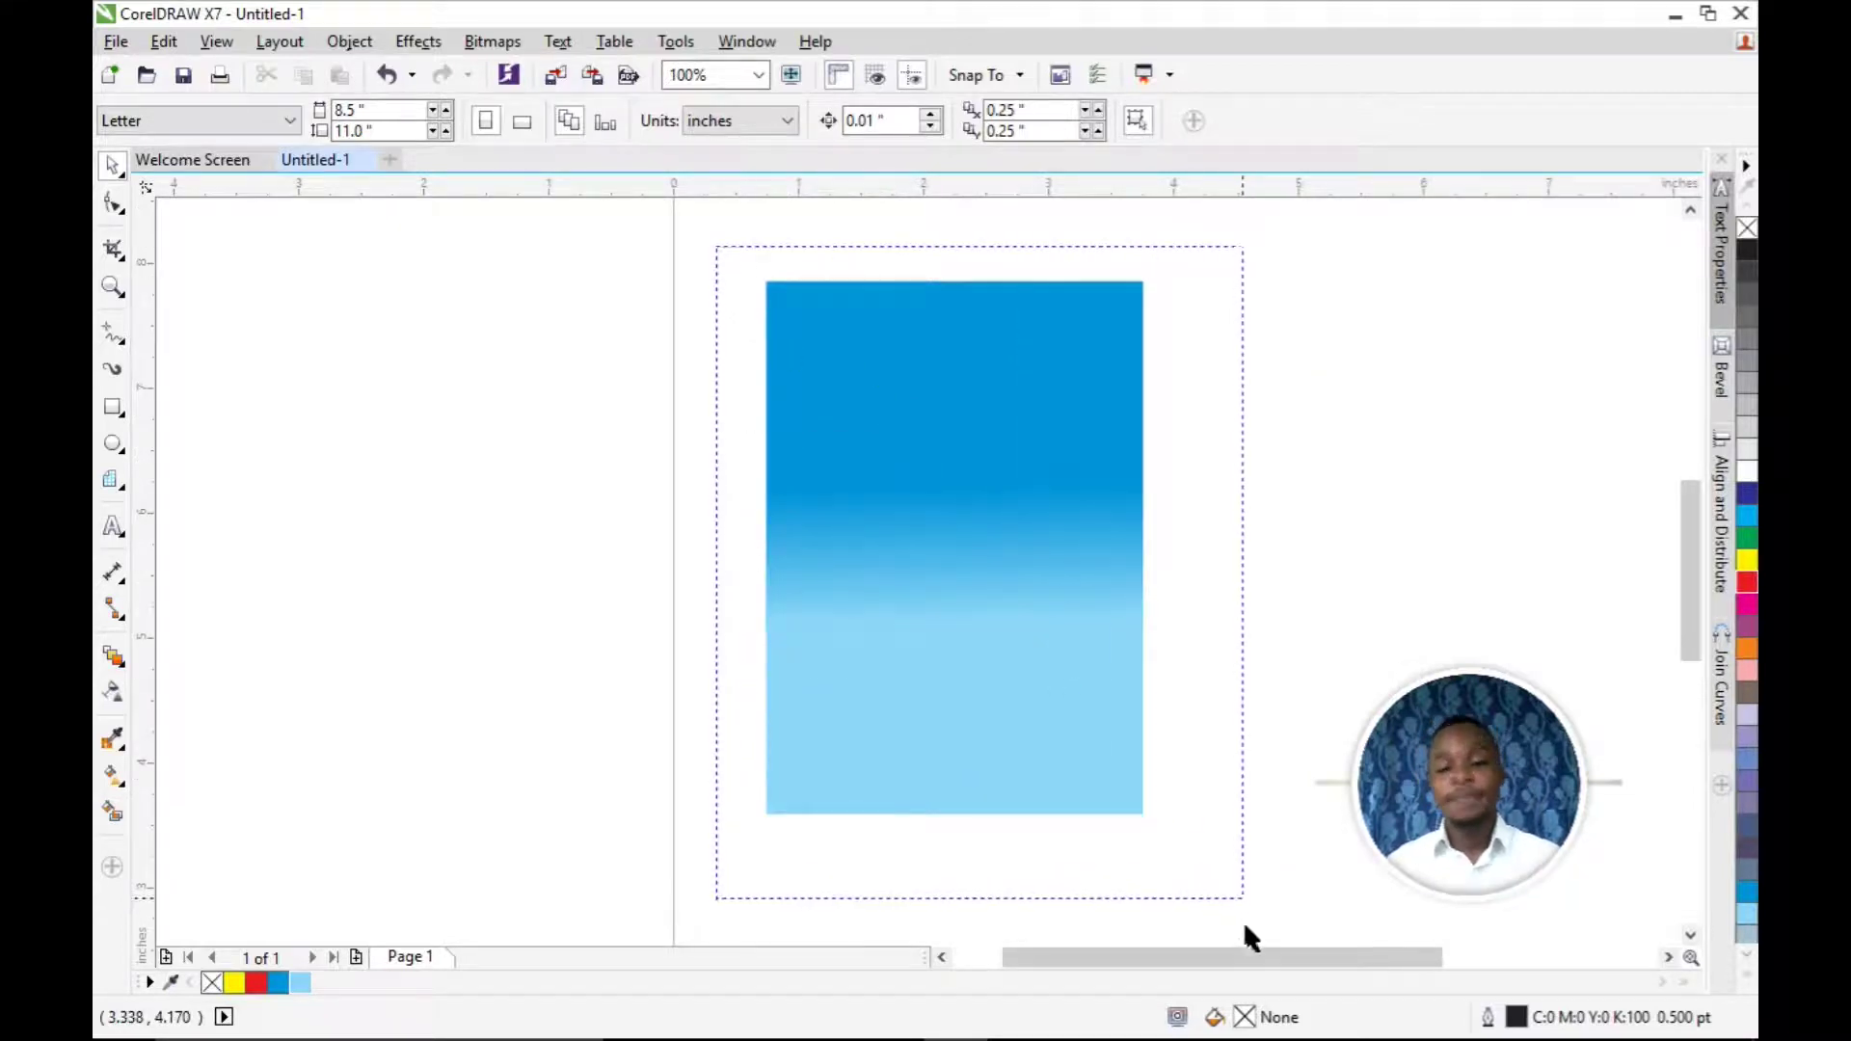
key("ctrl+a")
key("Delete")
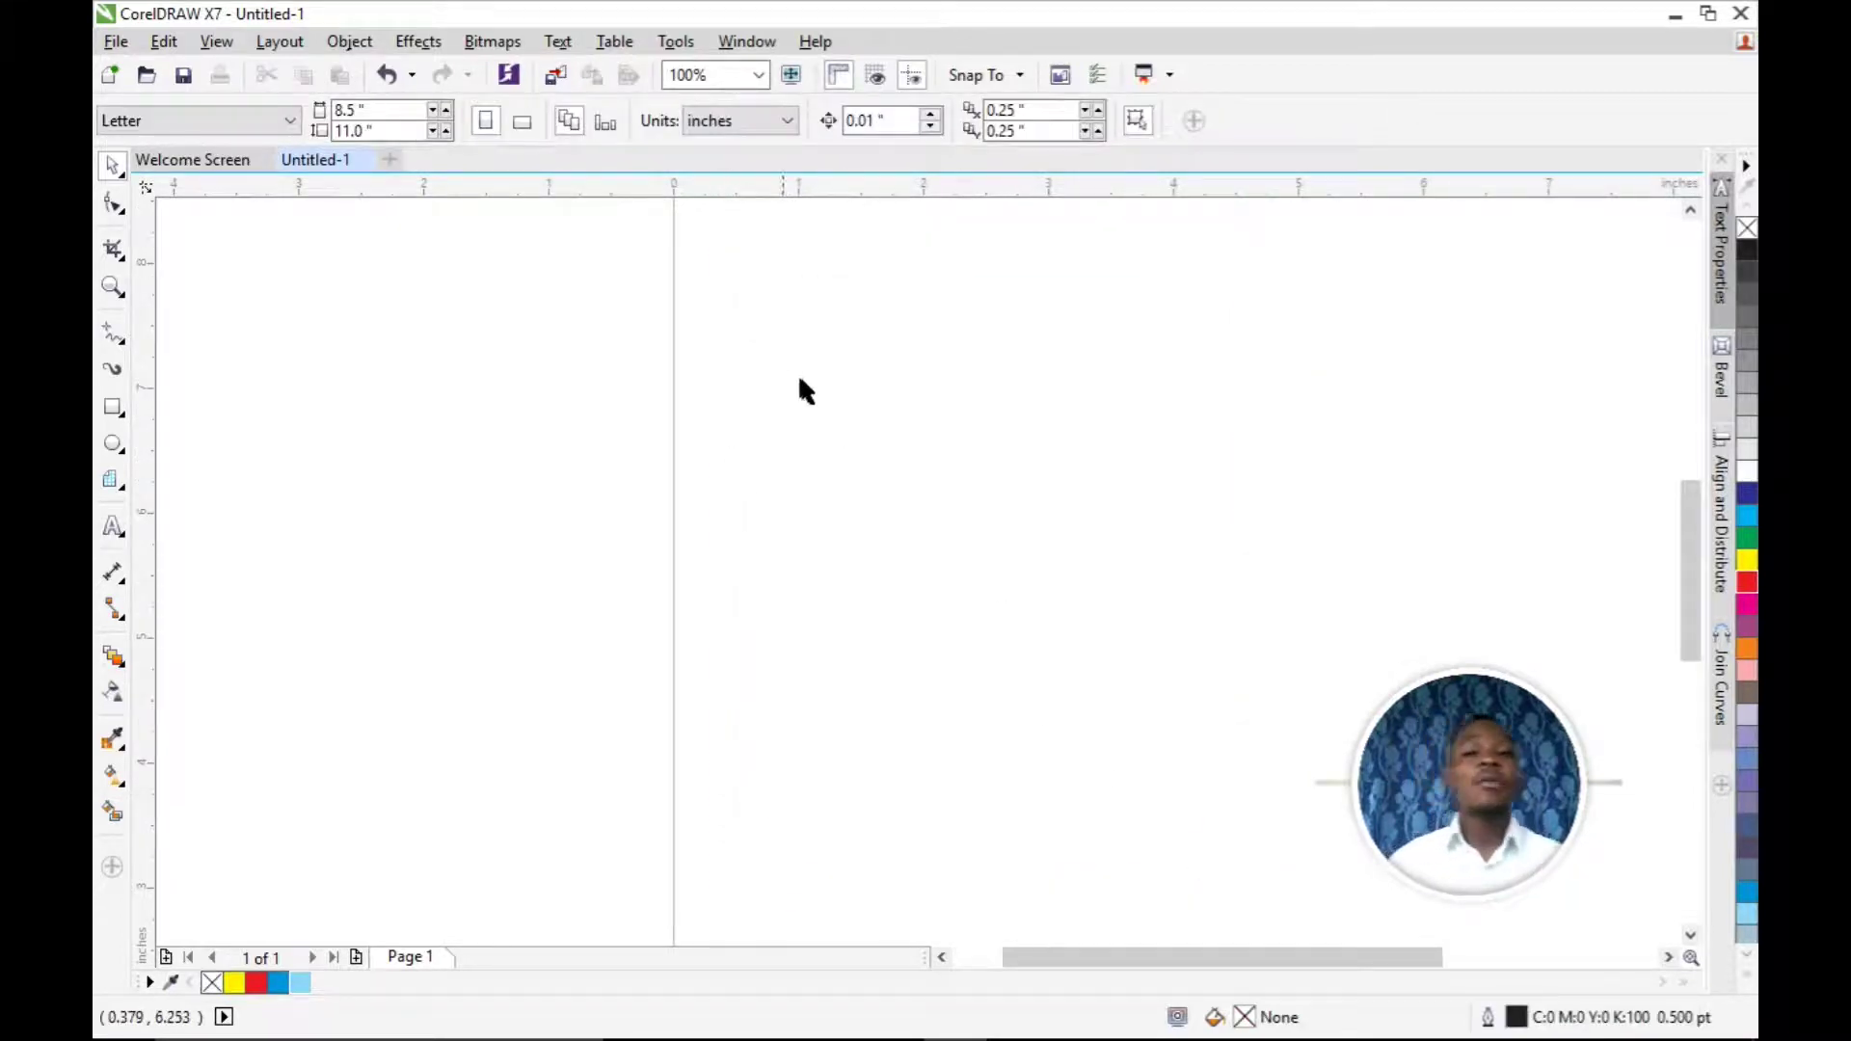
Step: Draw a rectangle about 3.48 by 3.02 inches on the page, filled purple (C:20 M:80 Y:0 K:20) and without an outline
scroll(850, 391, "down", 2)
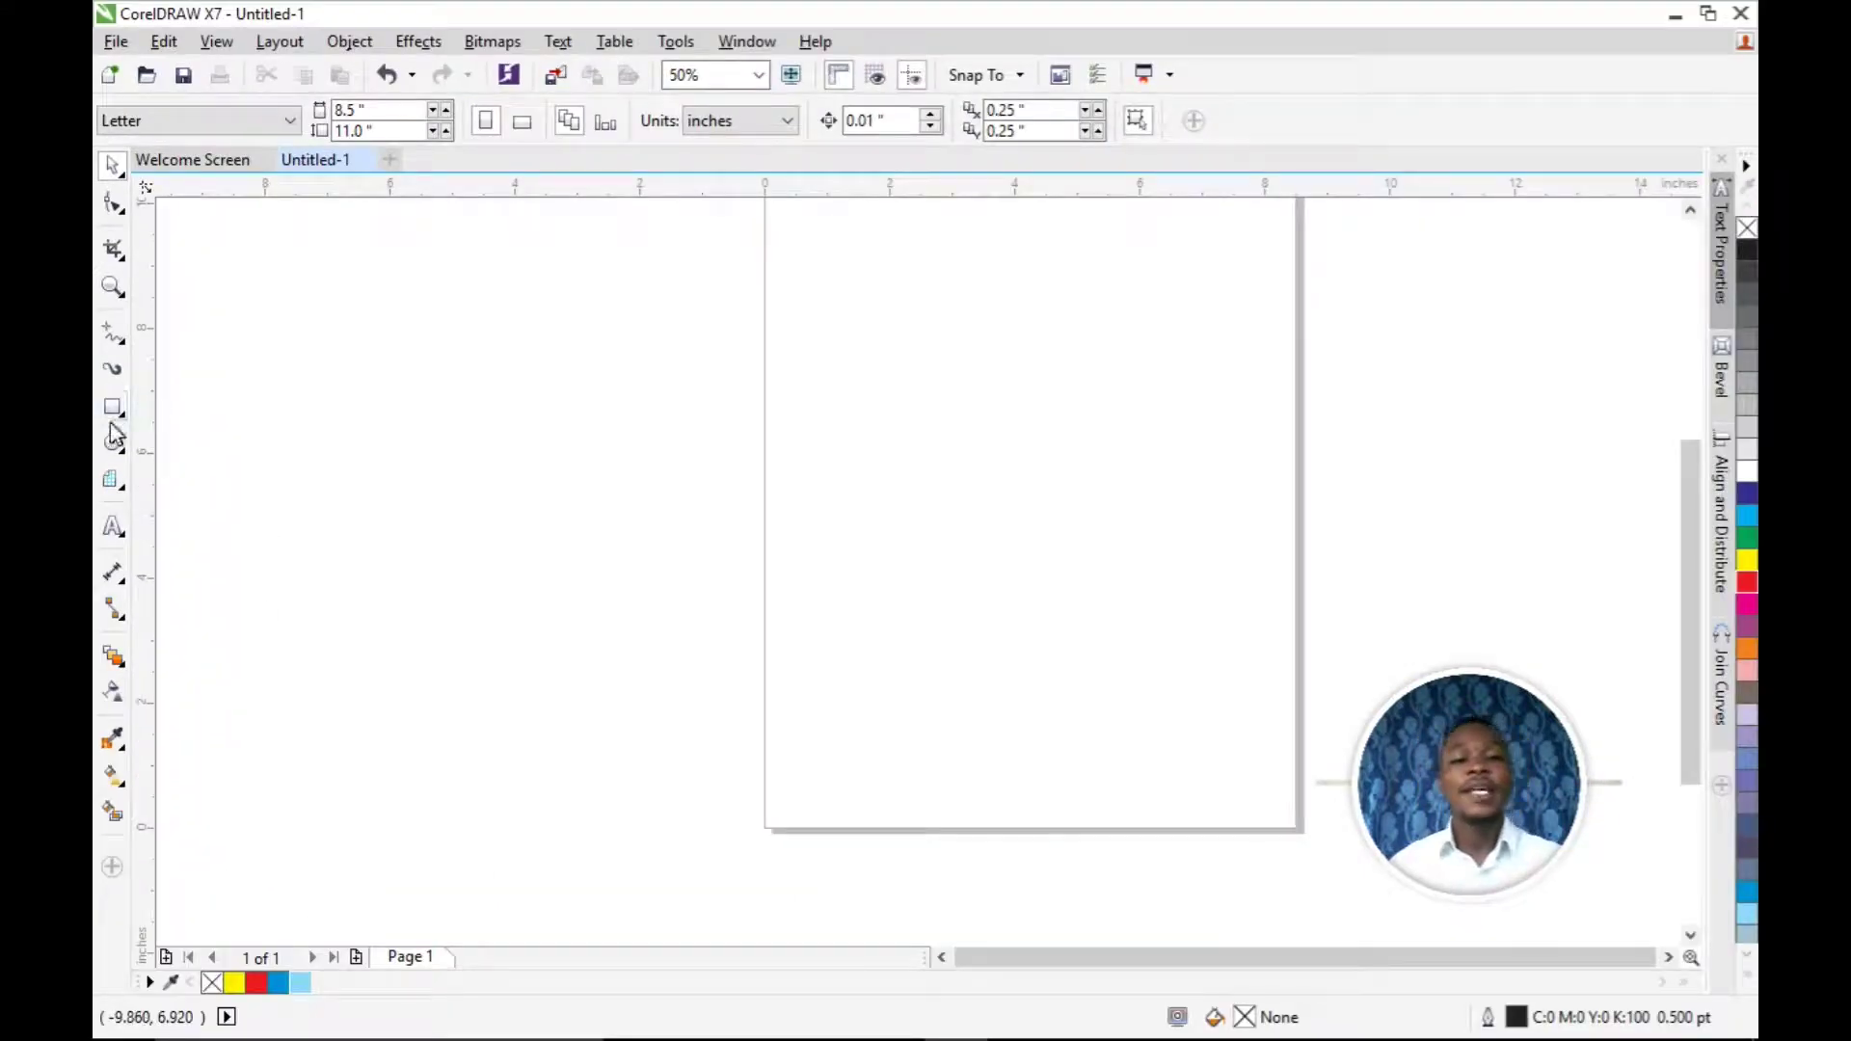
left_click(112, 407)
left_click_drag(803, 385, 1022, 574)
key("space")
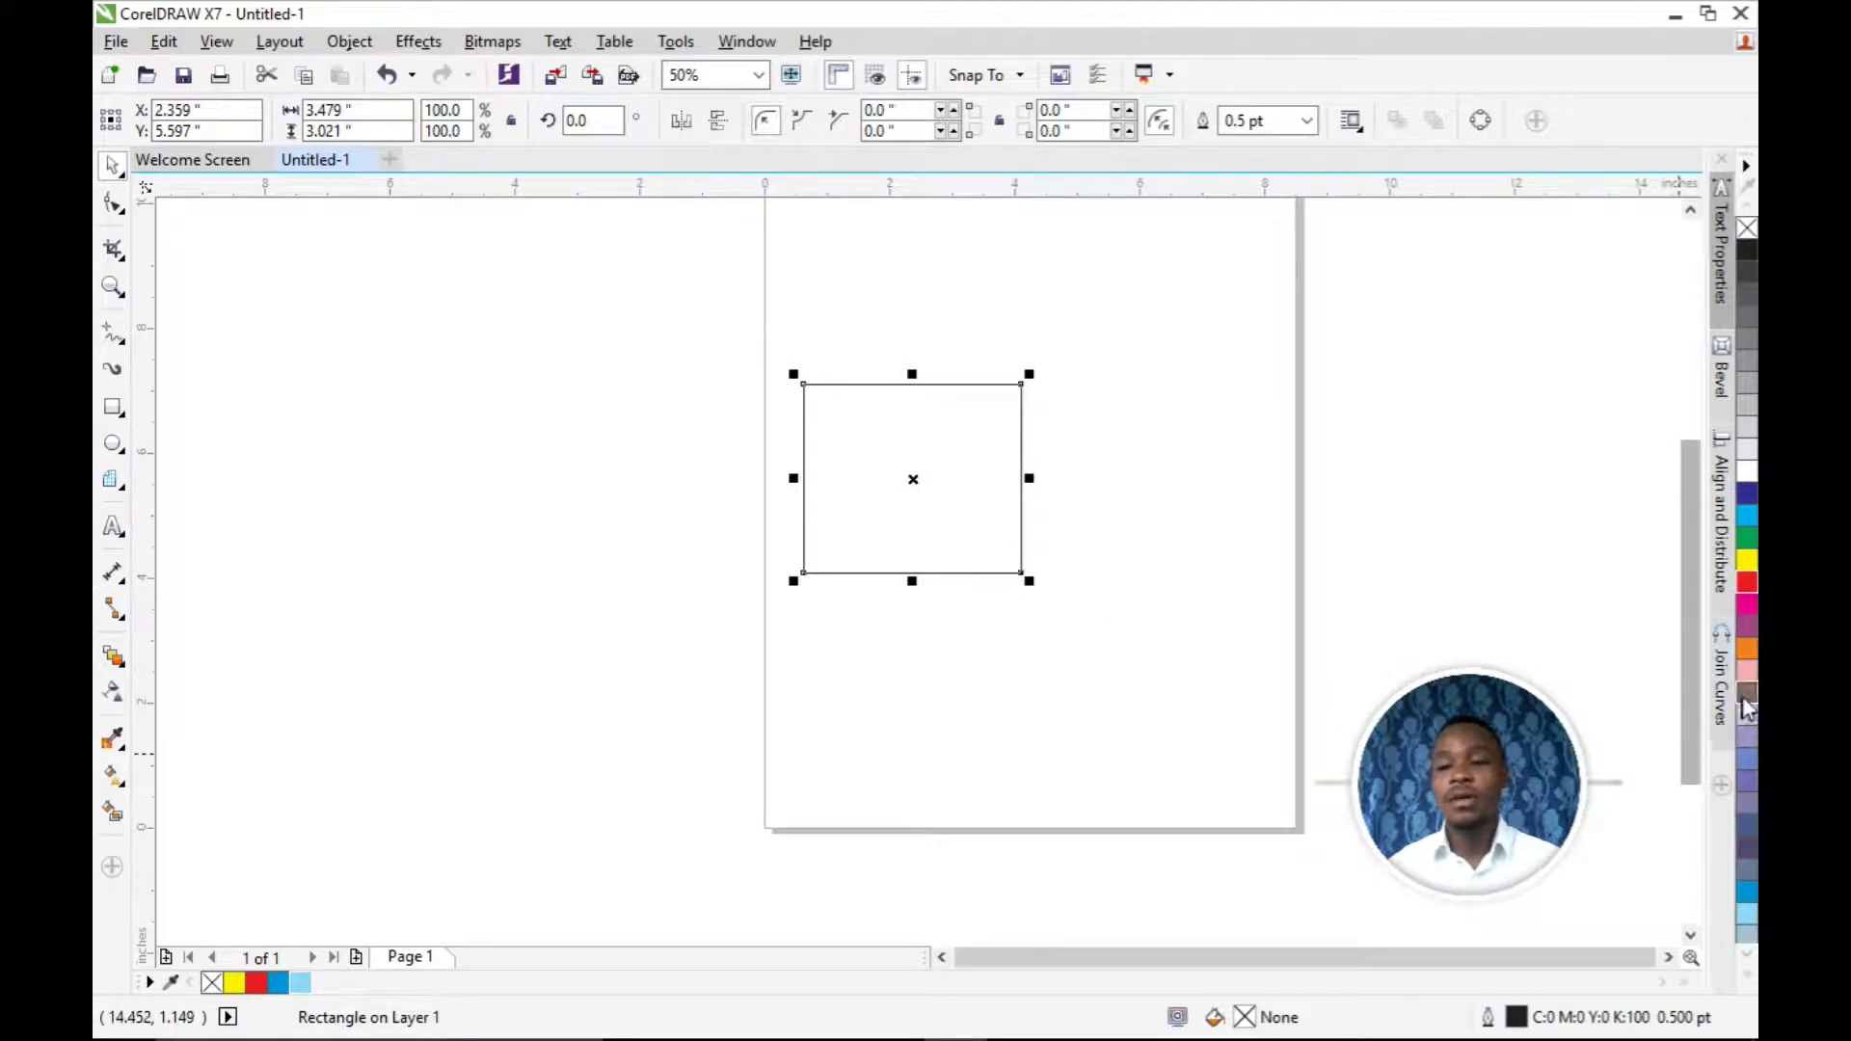
left_click(1746, 629)
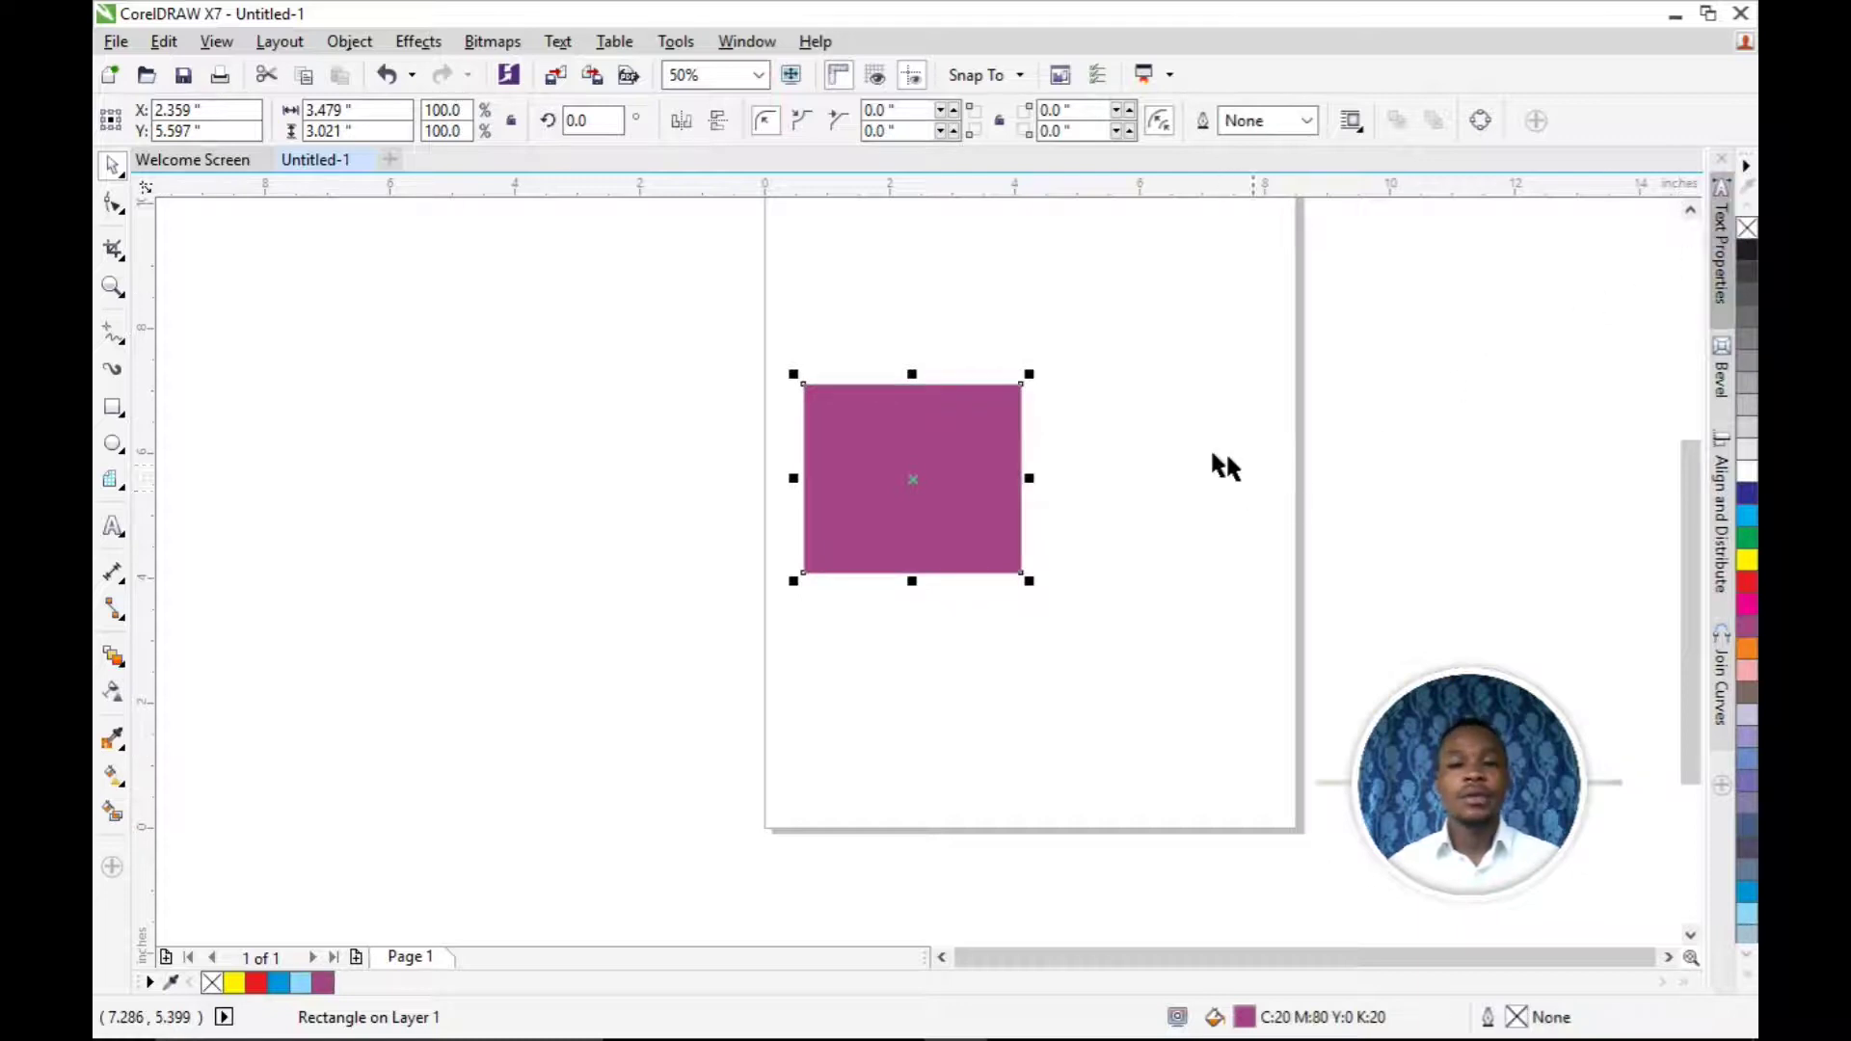
left_click_drag(958, 471, 975, 672)
key("ctrl+z")
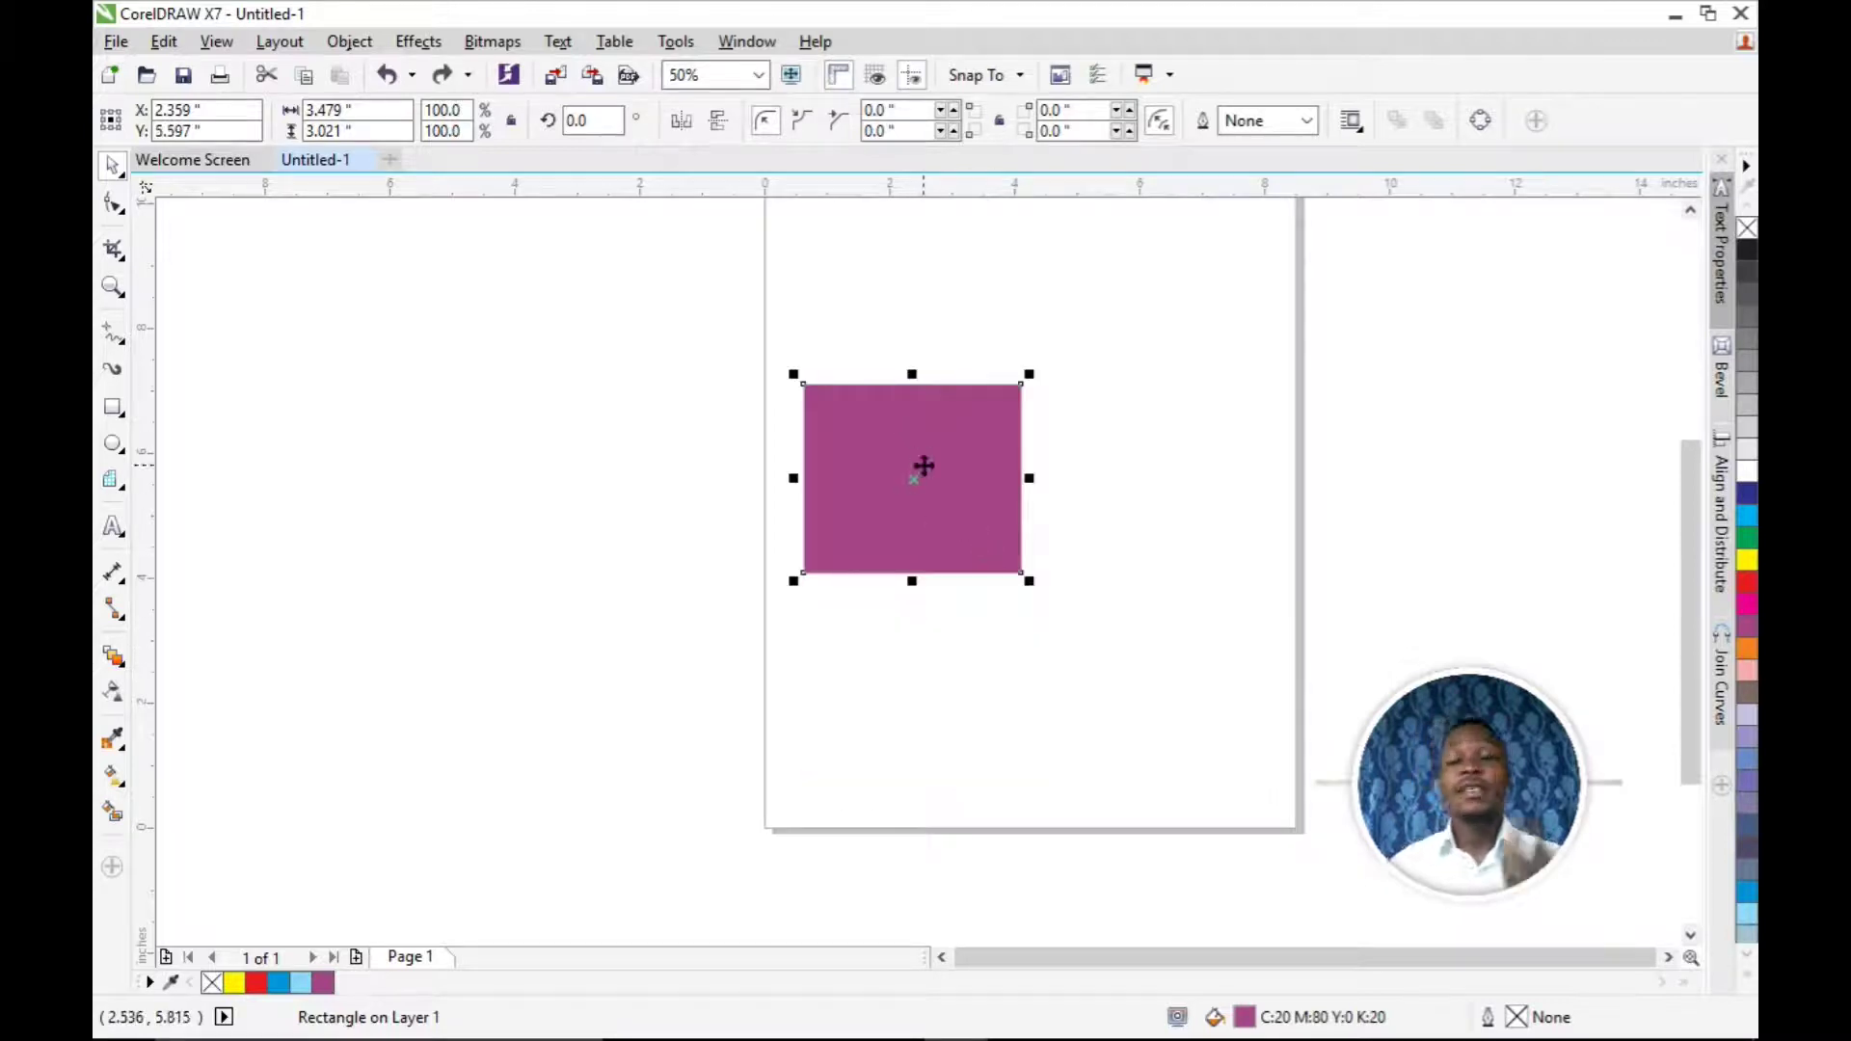
scroll(905, 447, "up", 1)
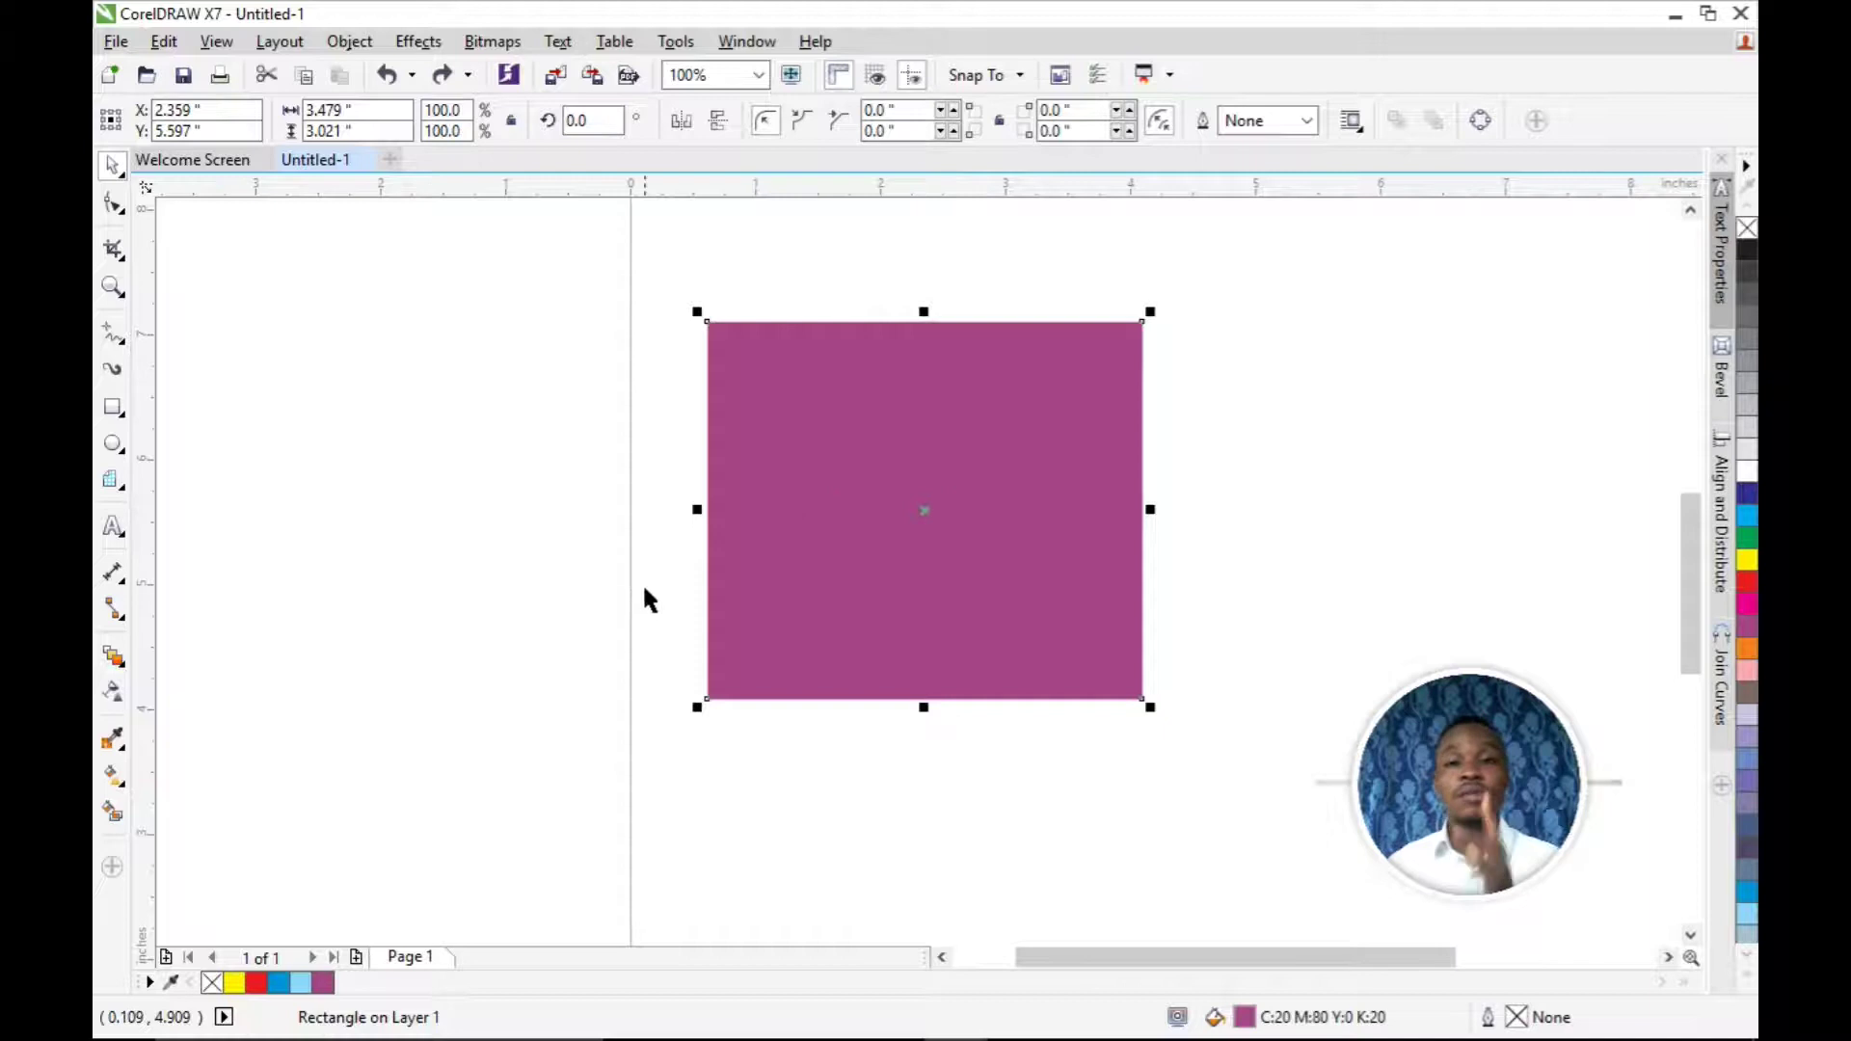
left_click(114, 775)
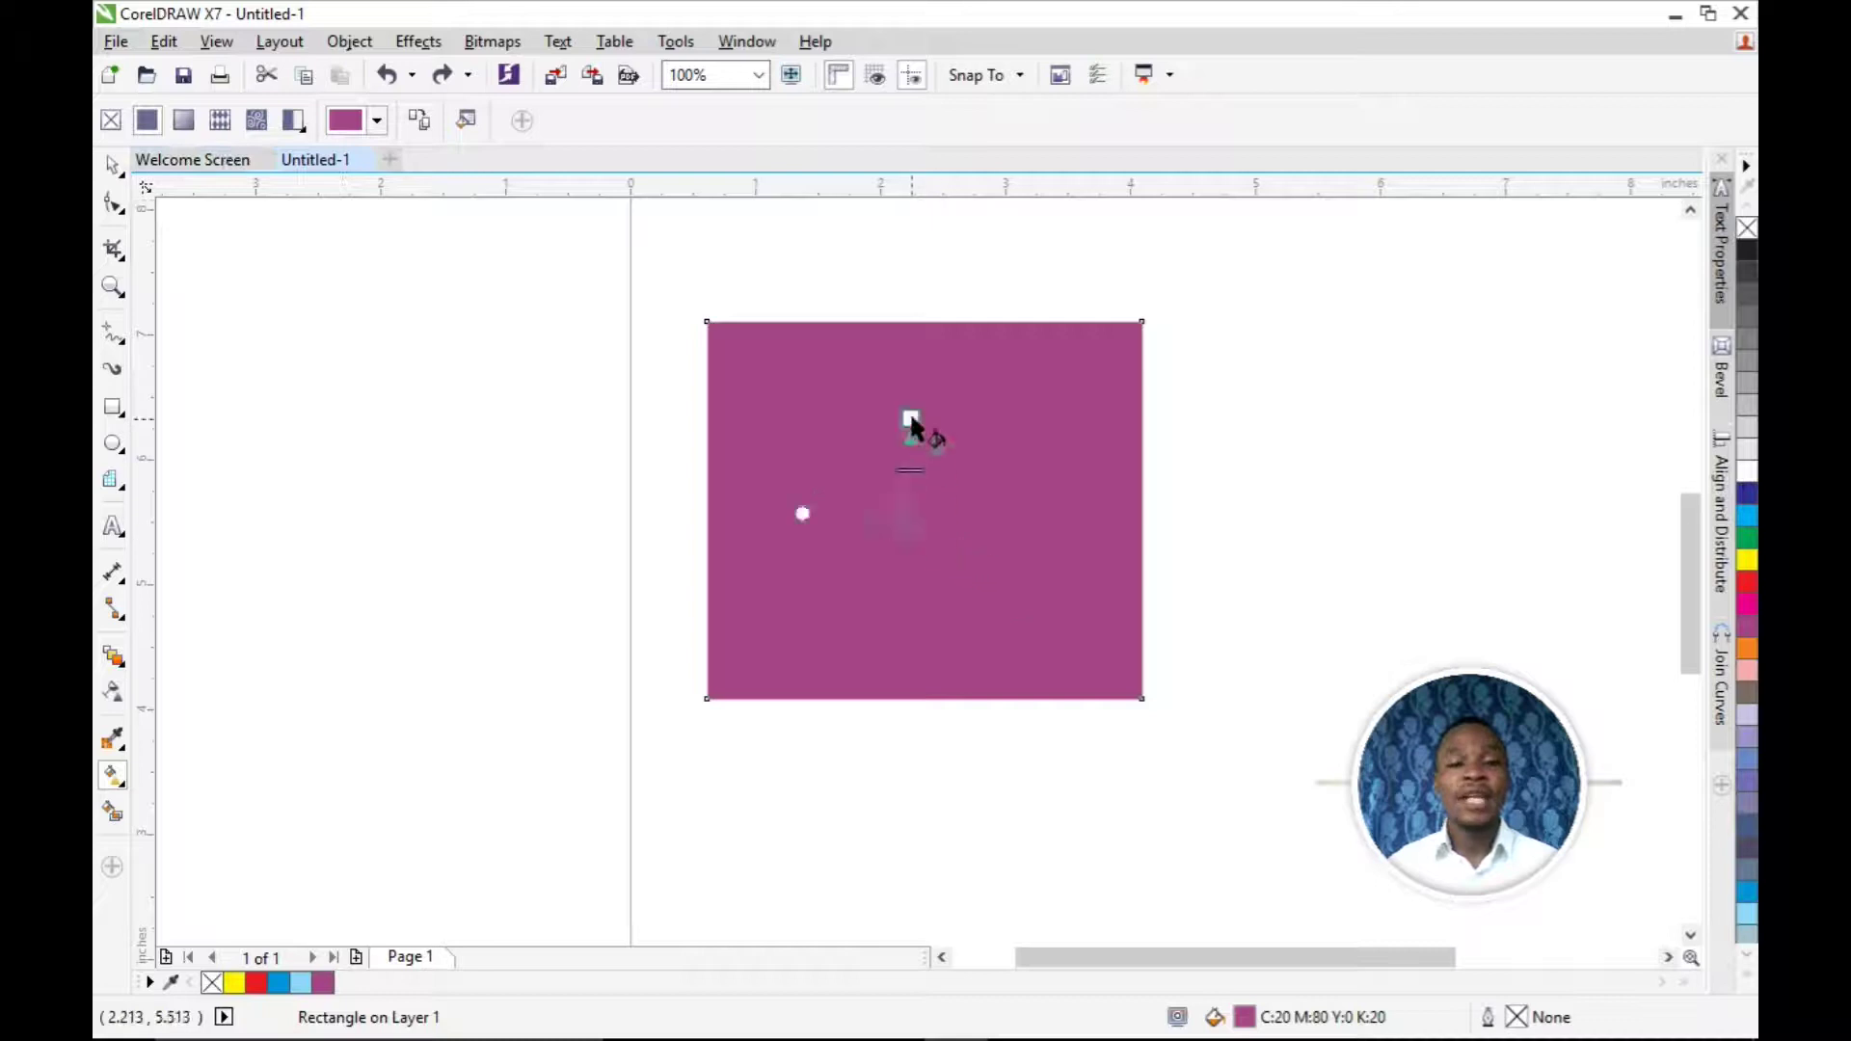
left_click_drag(912, 424, 903, 387)
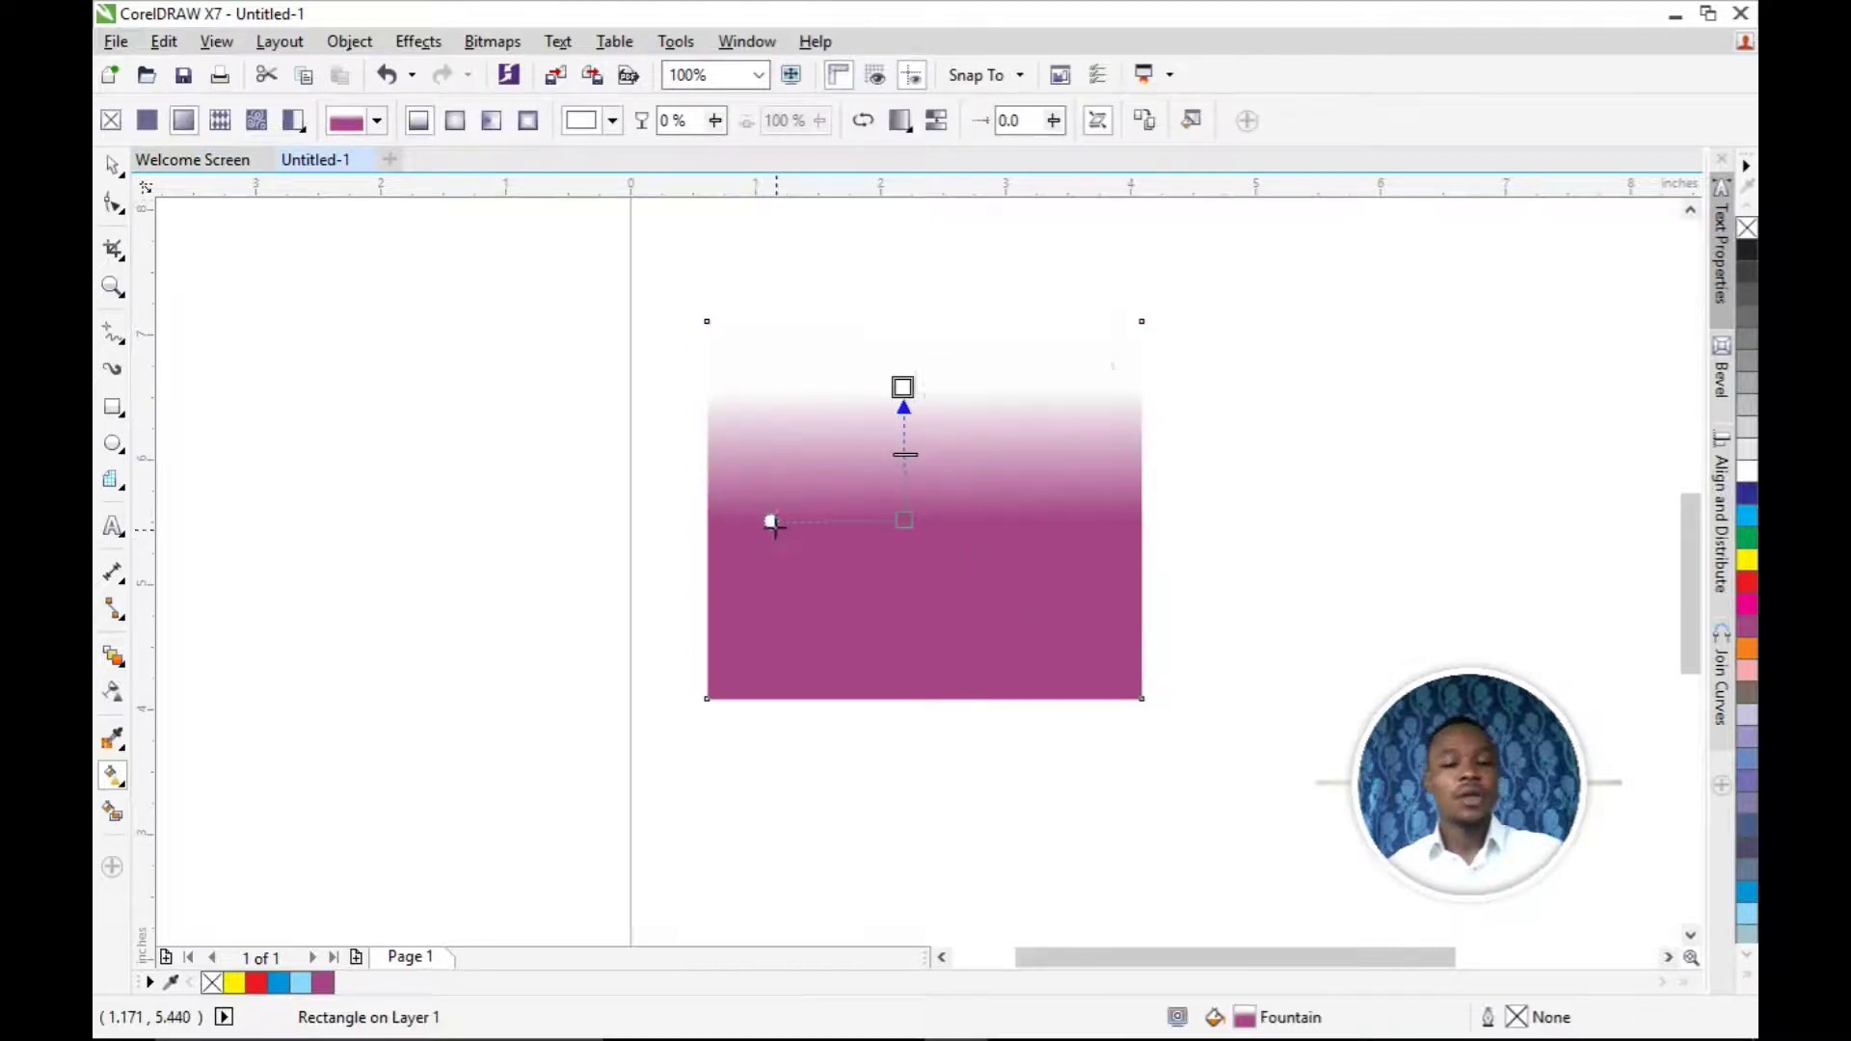
key("ctrl+z")
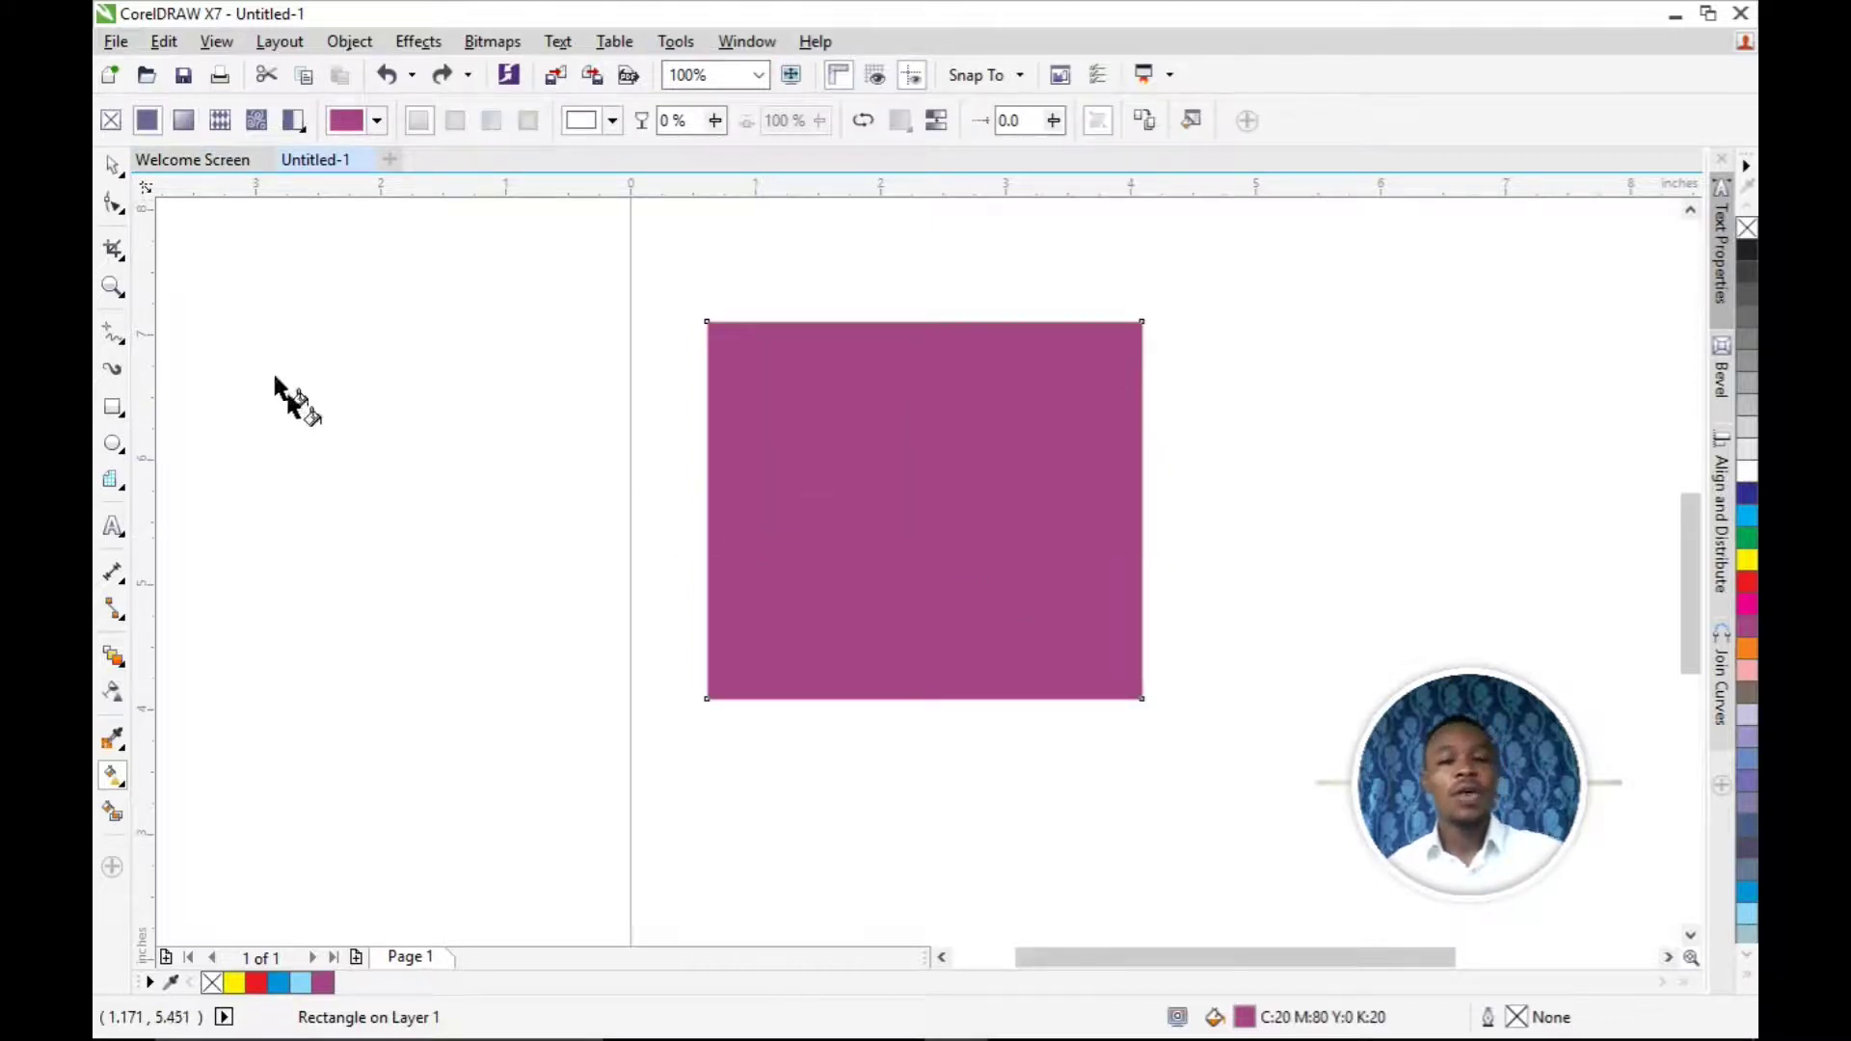
Step: Apply a horizontal linear fountain fill from purple to yellow to the rectangle, extending its yellow end slightly past the right edge
left_click(186, 127)
left_click_drag(1144, 509, 1074, 505)
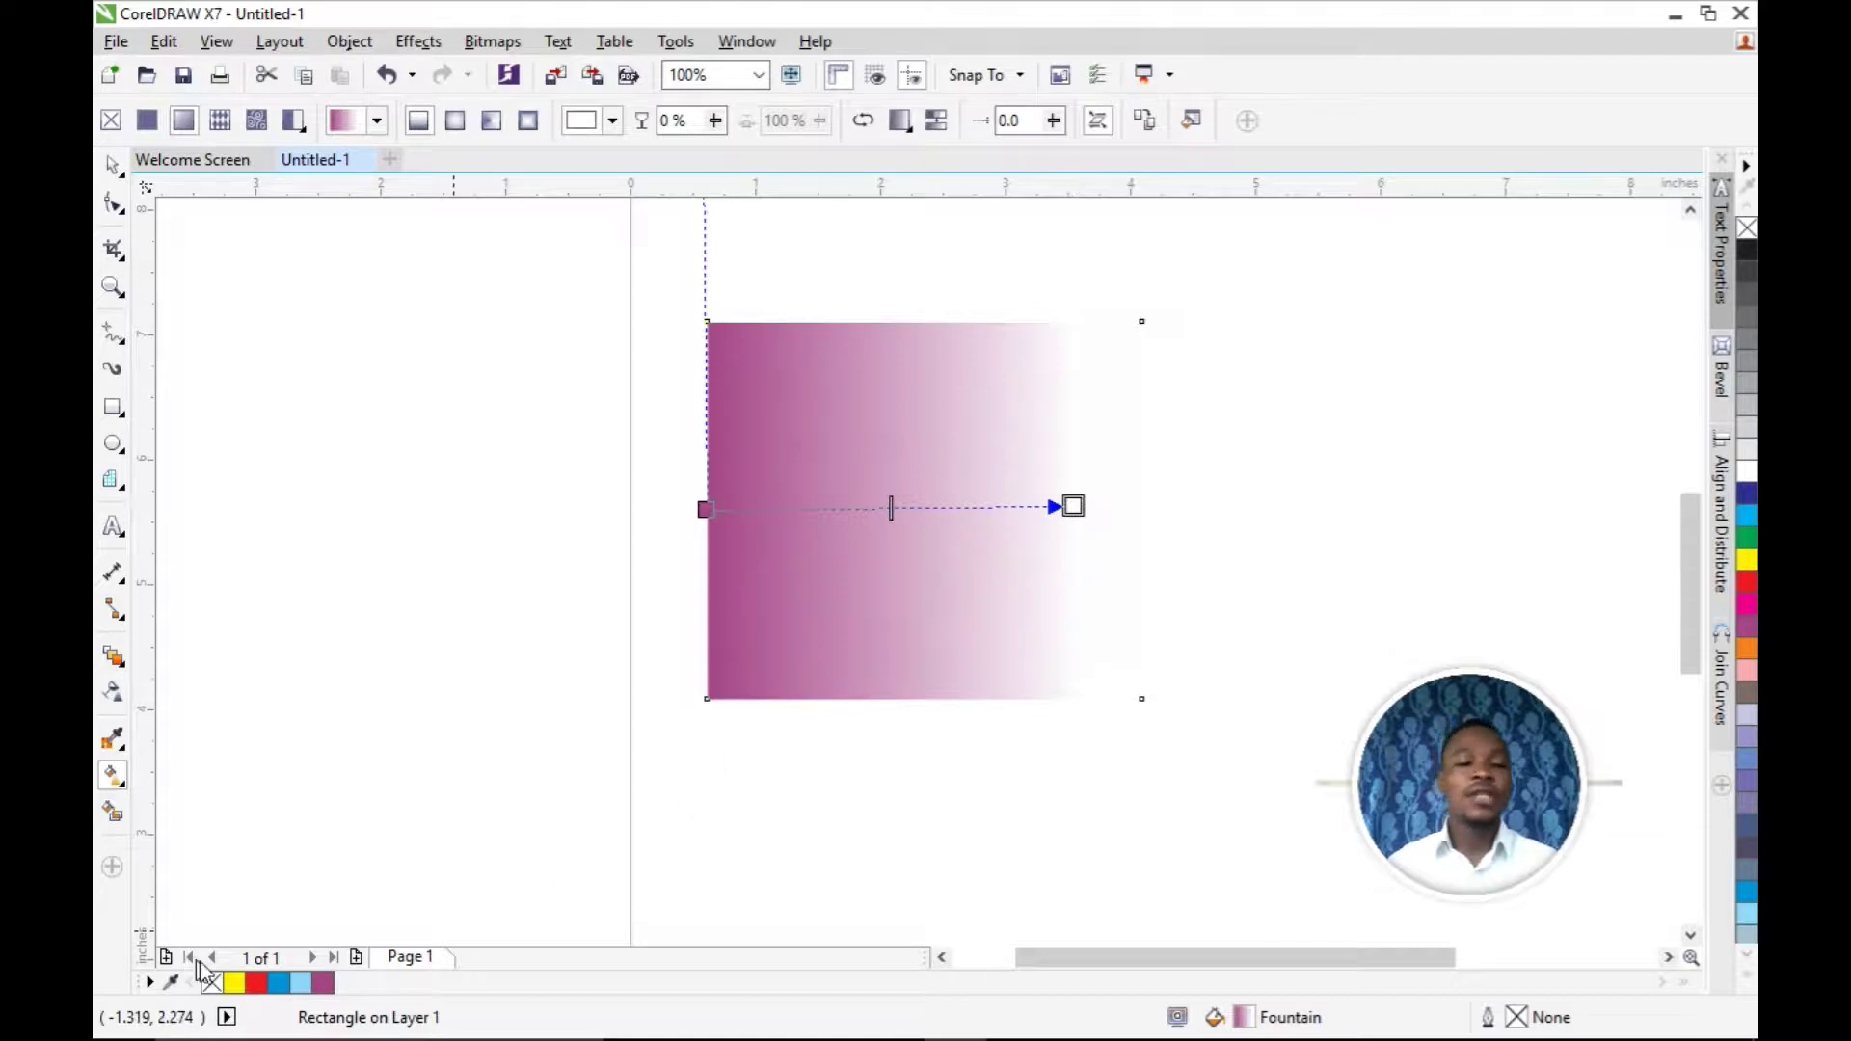
left_click(234, 983)
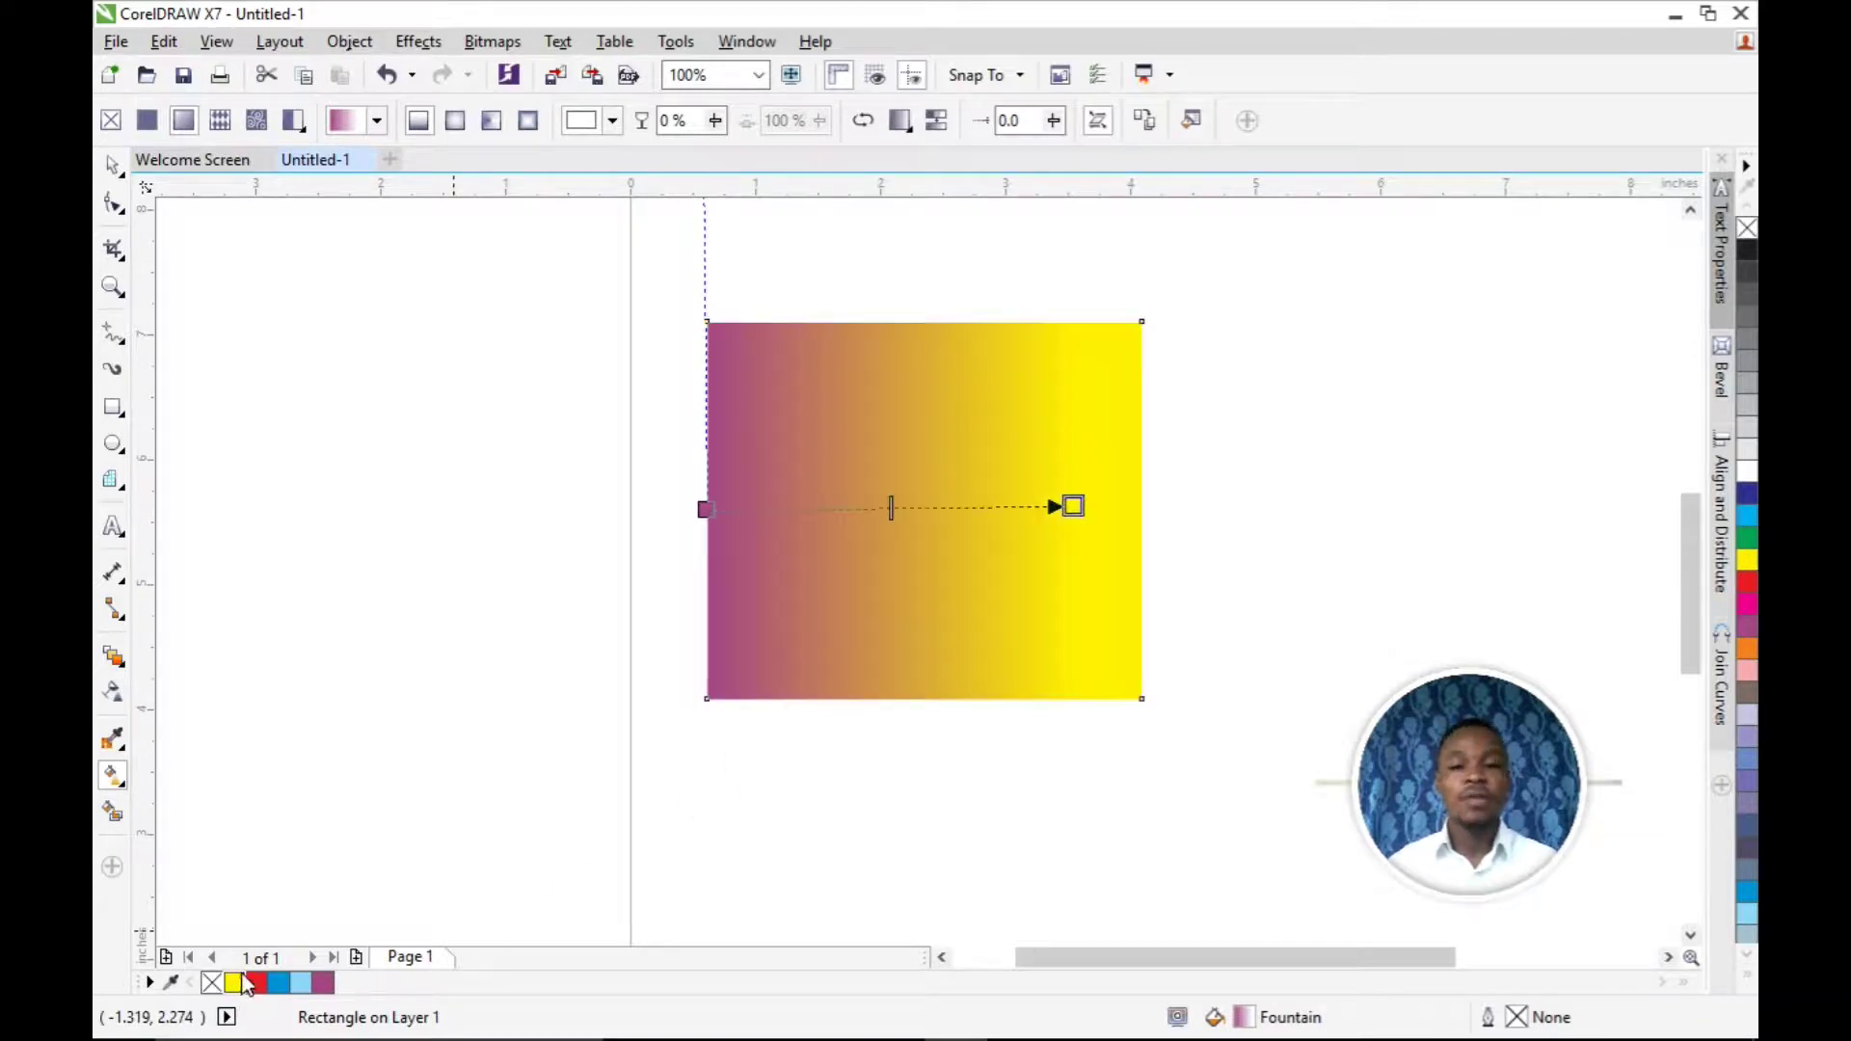
left_click_drag(1073, 506, 1181, 503)
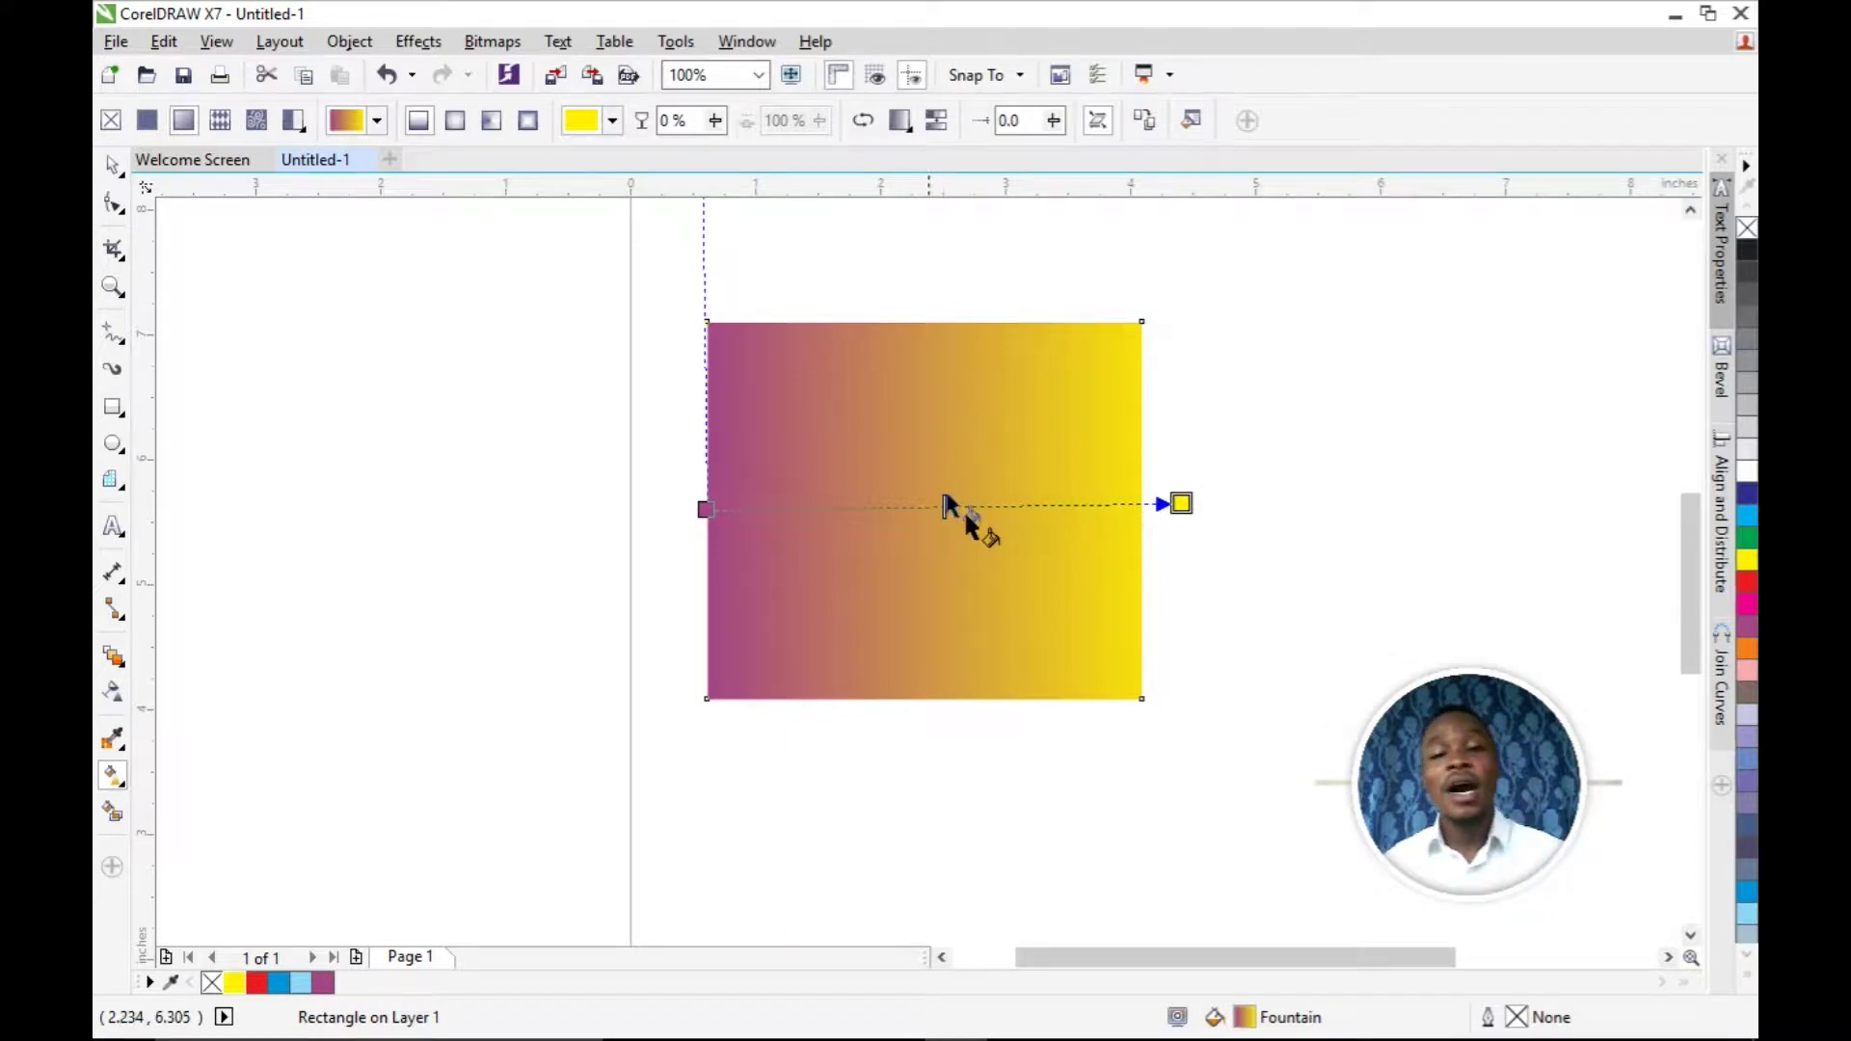
left_click_drag(959, 516, 930, 529)
scroll(935, 512, "up", 2)
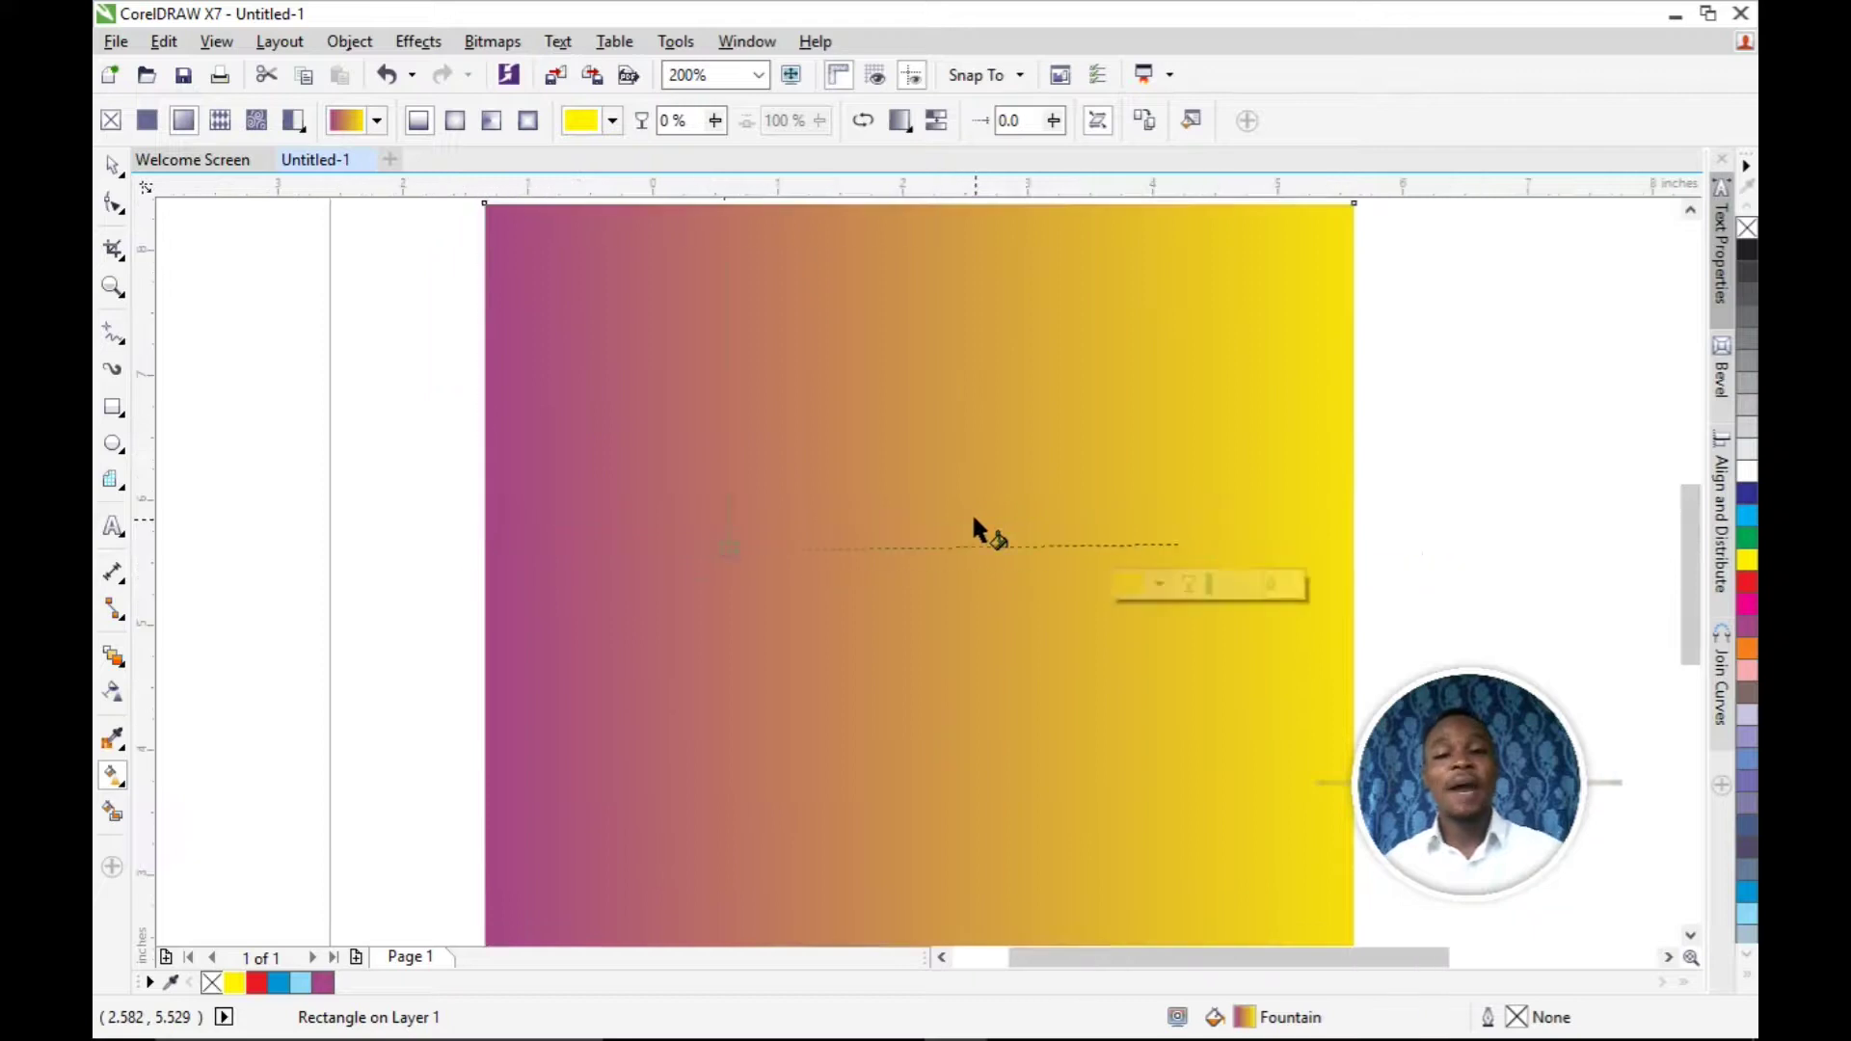
scroll(983, 532, "down", 3)
scroll(982, 530, "up", 2)
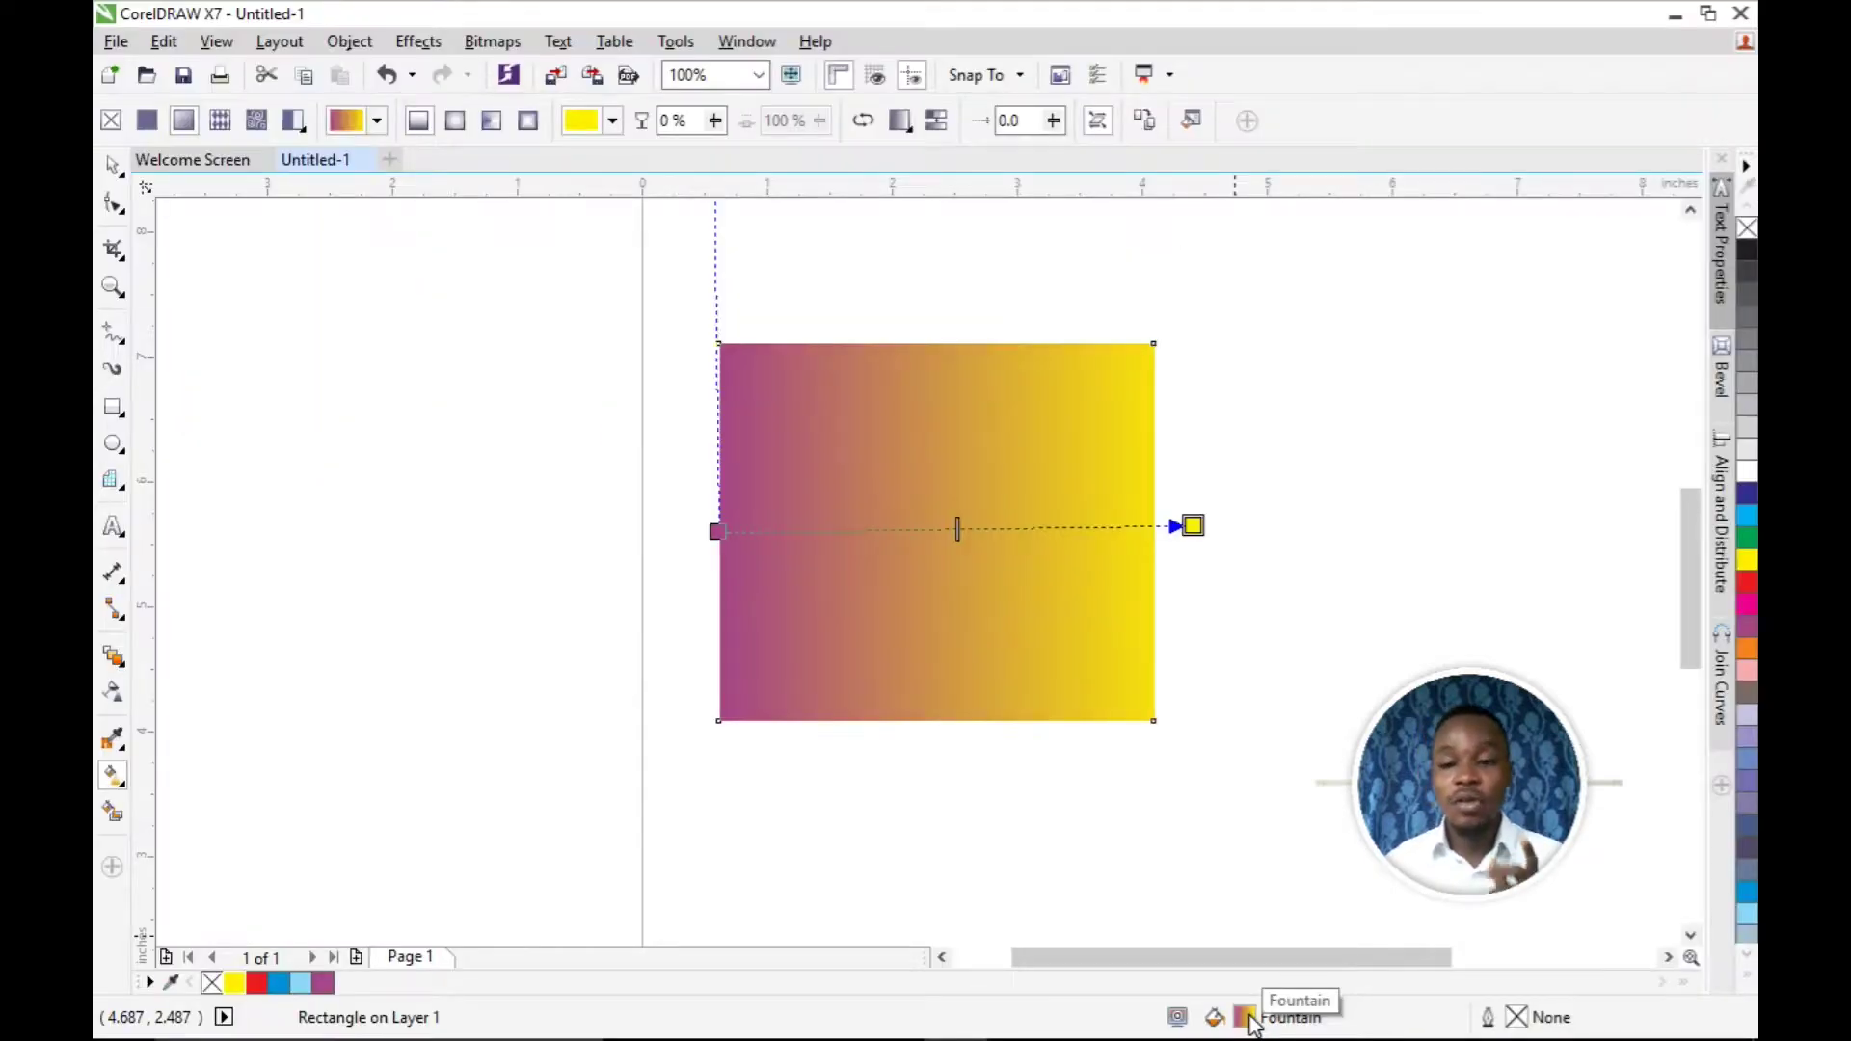
Step: Open the rectangle's fountain fill for editing and add an intermediate colour node at 45% between purple and yellow
double_click(1246, 1019)
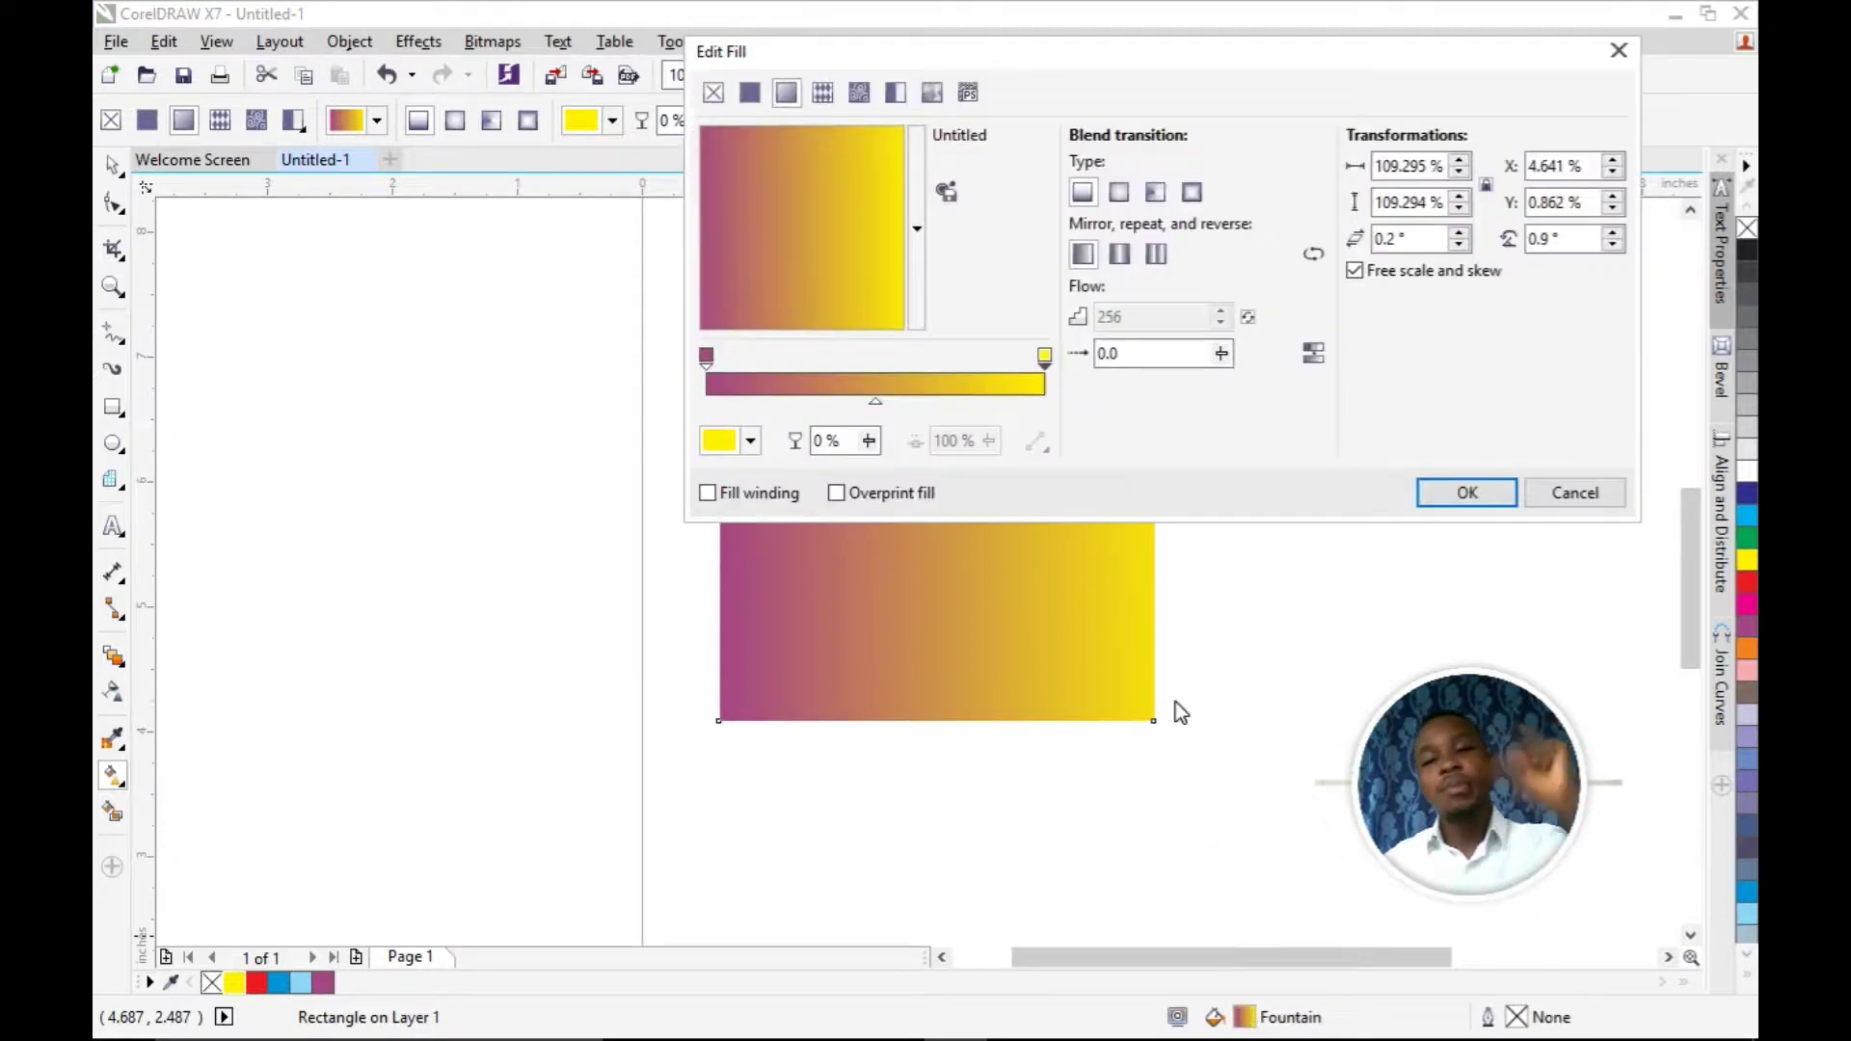
left_click_drag(1124, 54, 1364, 151)
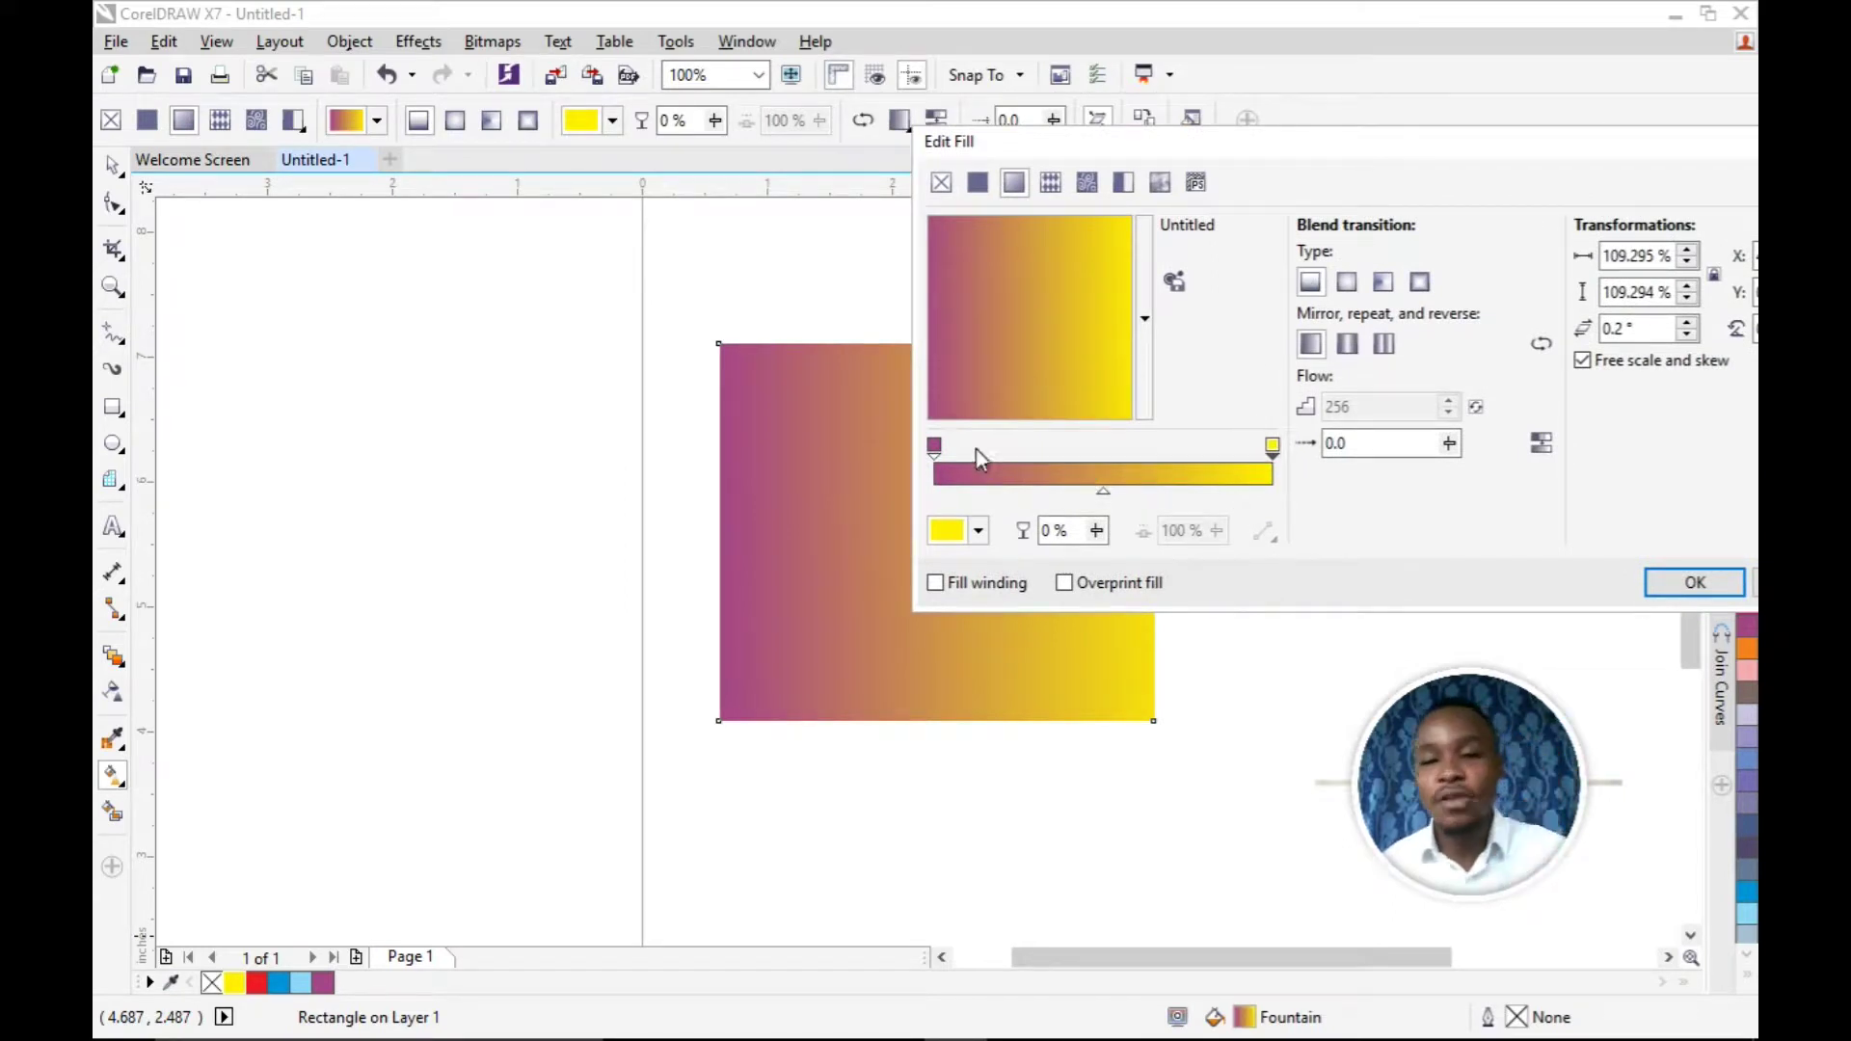
left_click(934, 447)
left_click(937, 449)
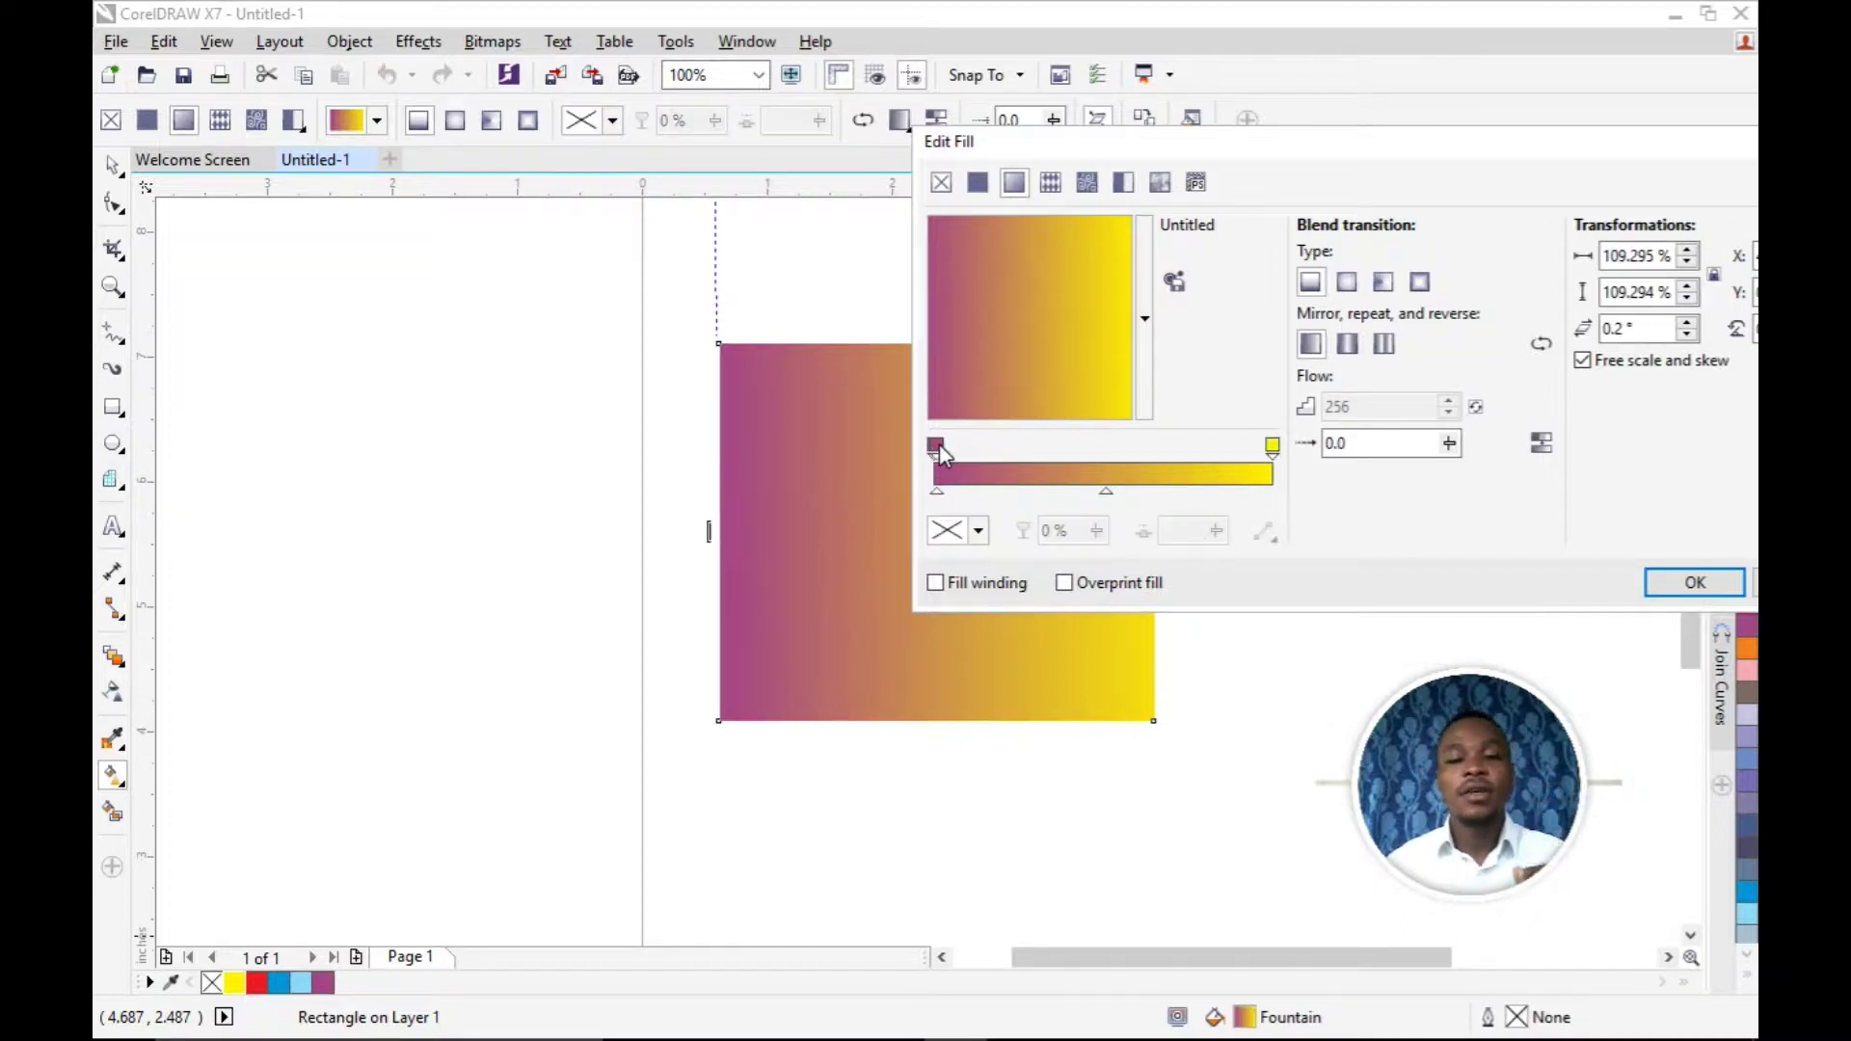
double_click(1054, 448)
left_click_drag(1054, 448, 1088, 450)
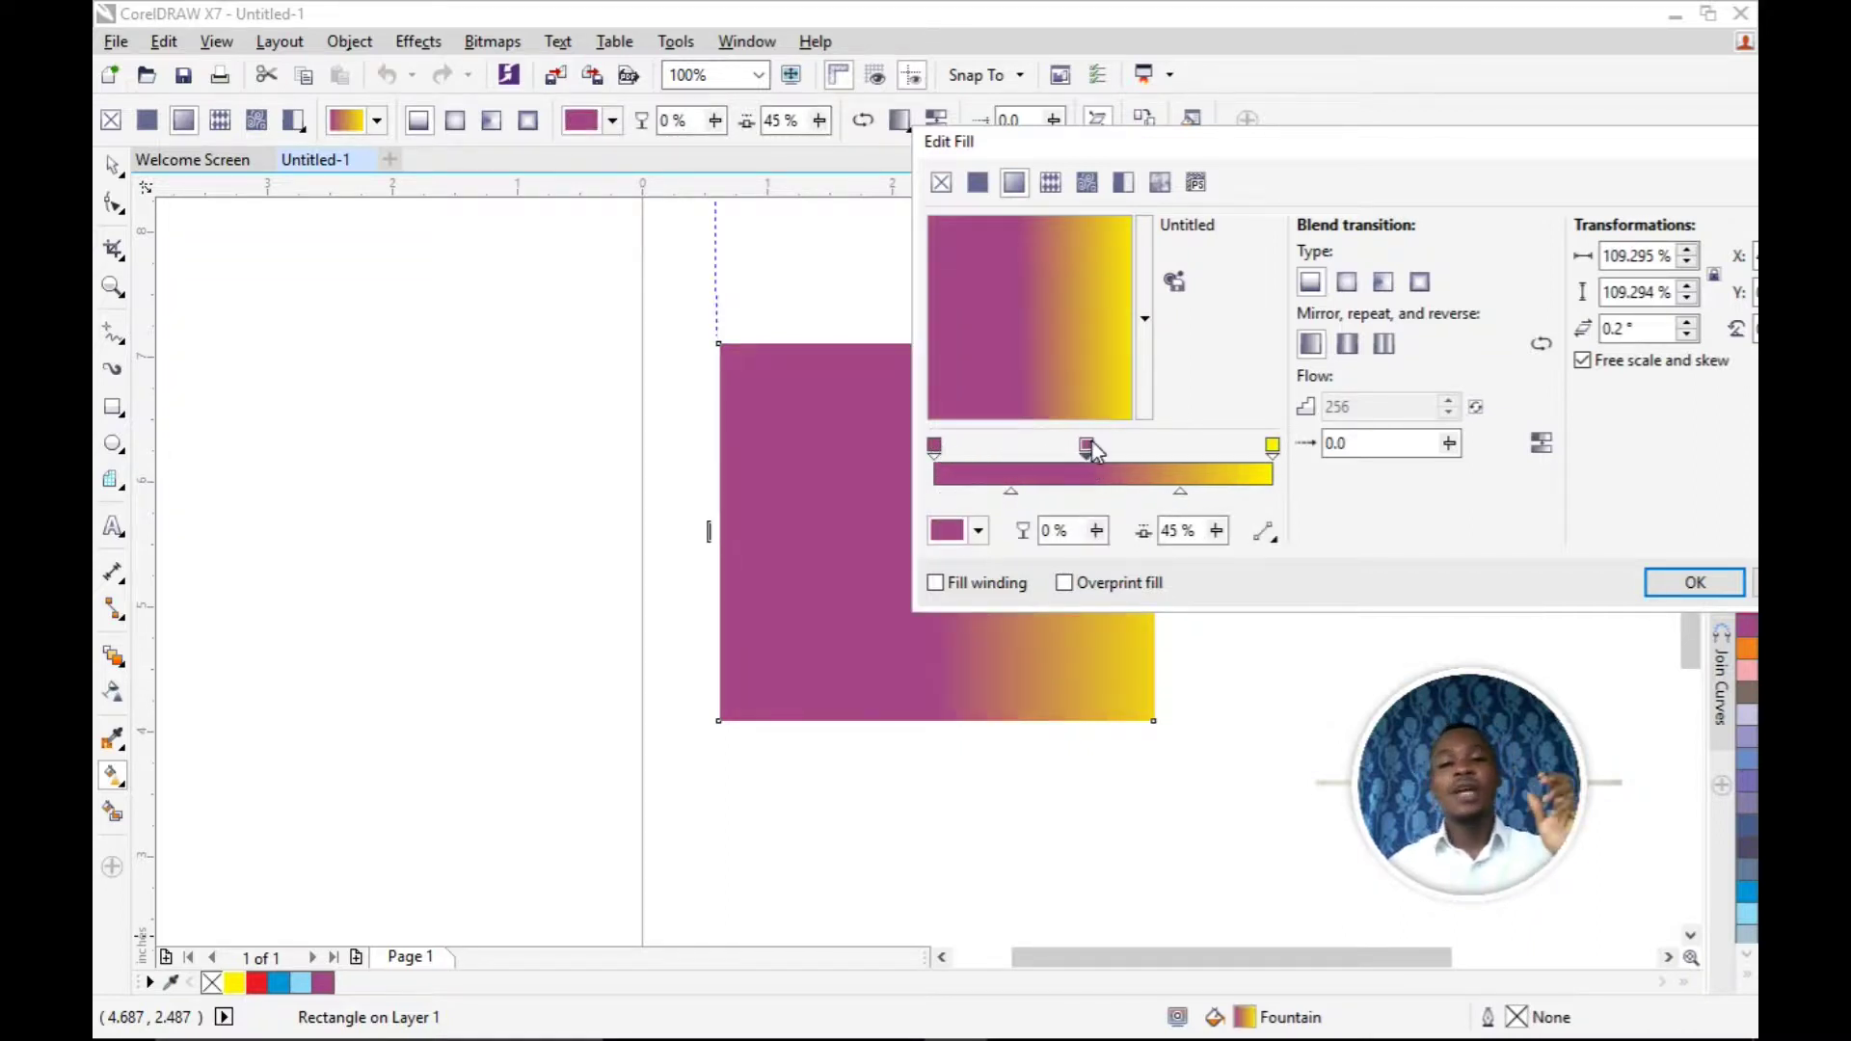
Step: Set the intermediate node's colour to orange-red (C:0 M:84 Y:100 K:0) and move the fill dialog to show more of the rectangle
left_click(981, 529)
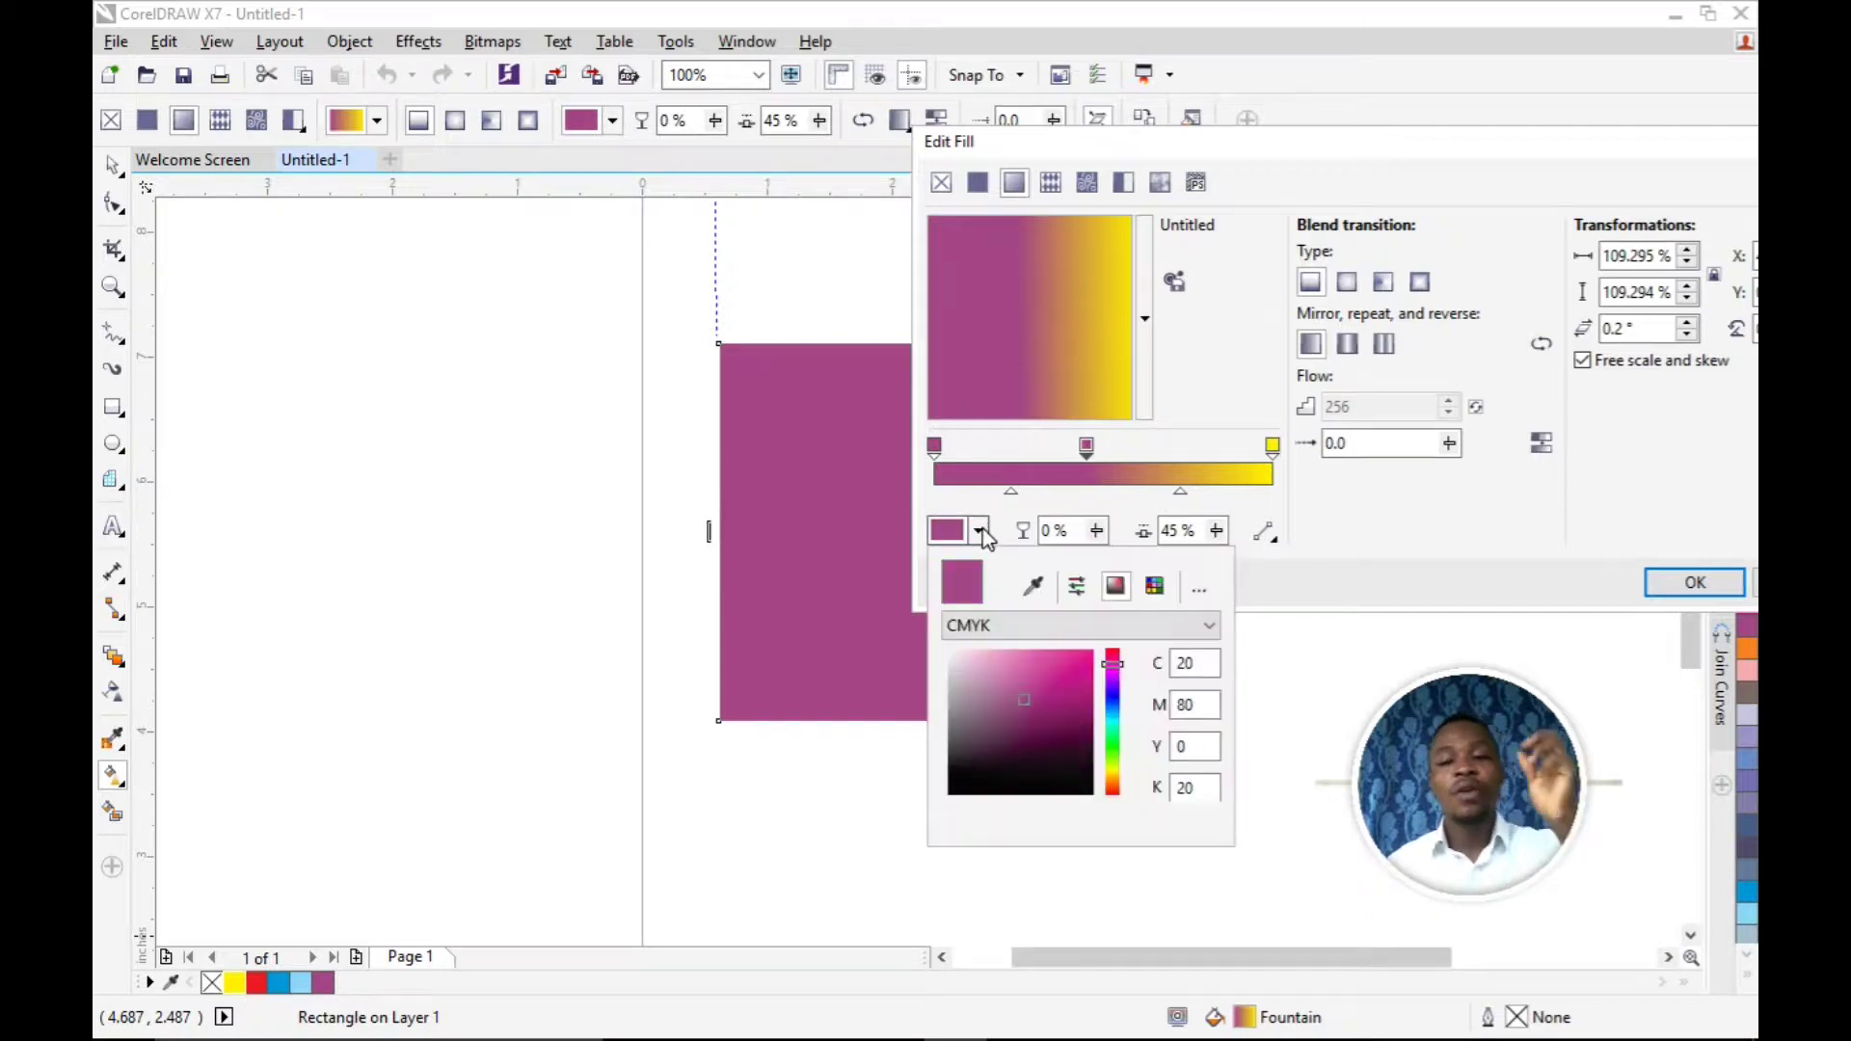
left_click_drag(1114, 662, 1117, 792)
left_click_drag(1078, 698, 1079, 651)
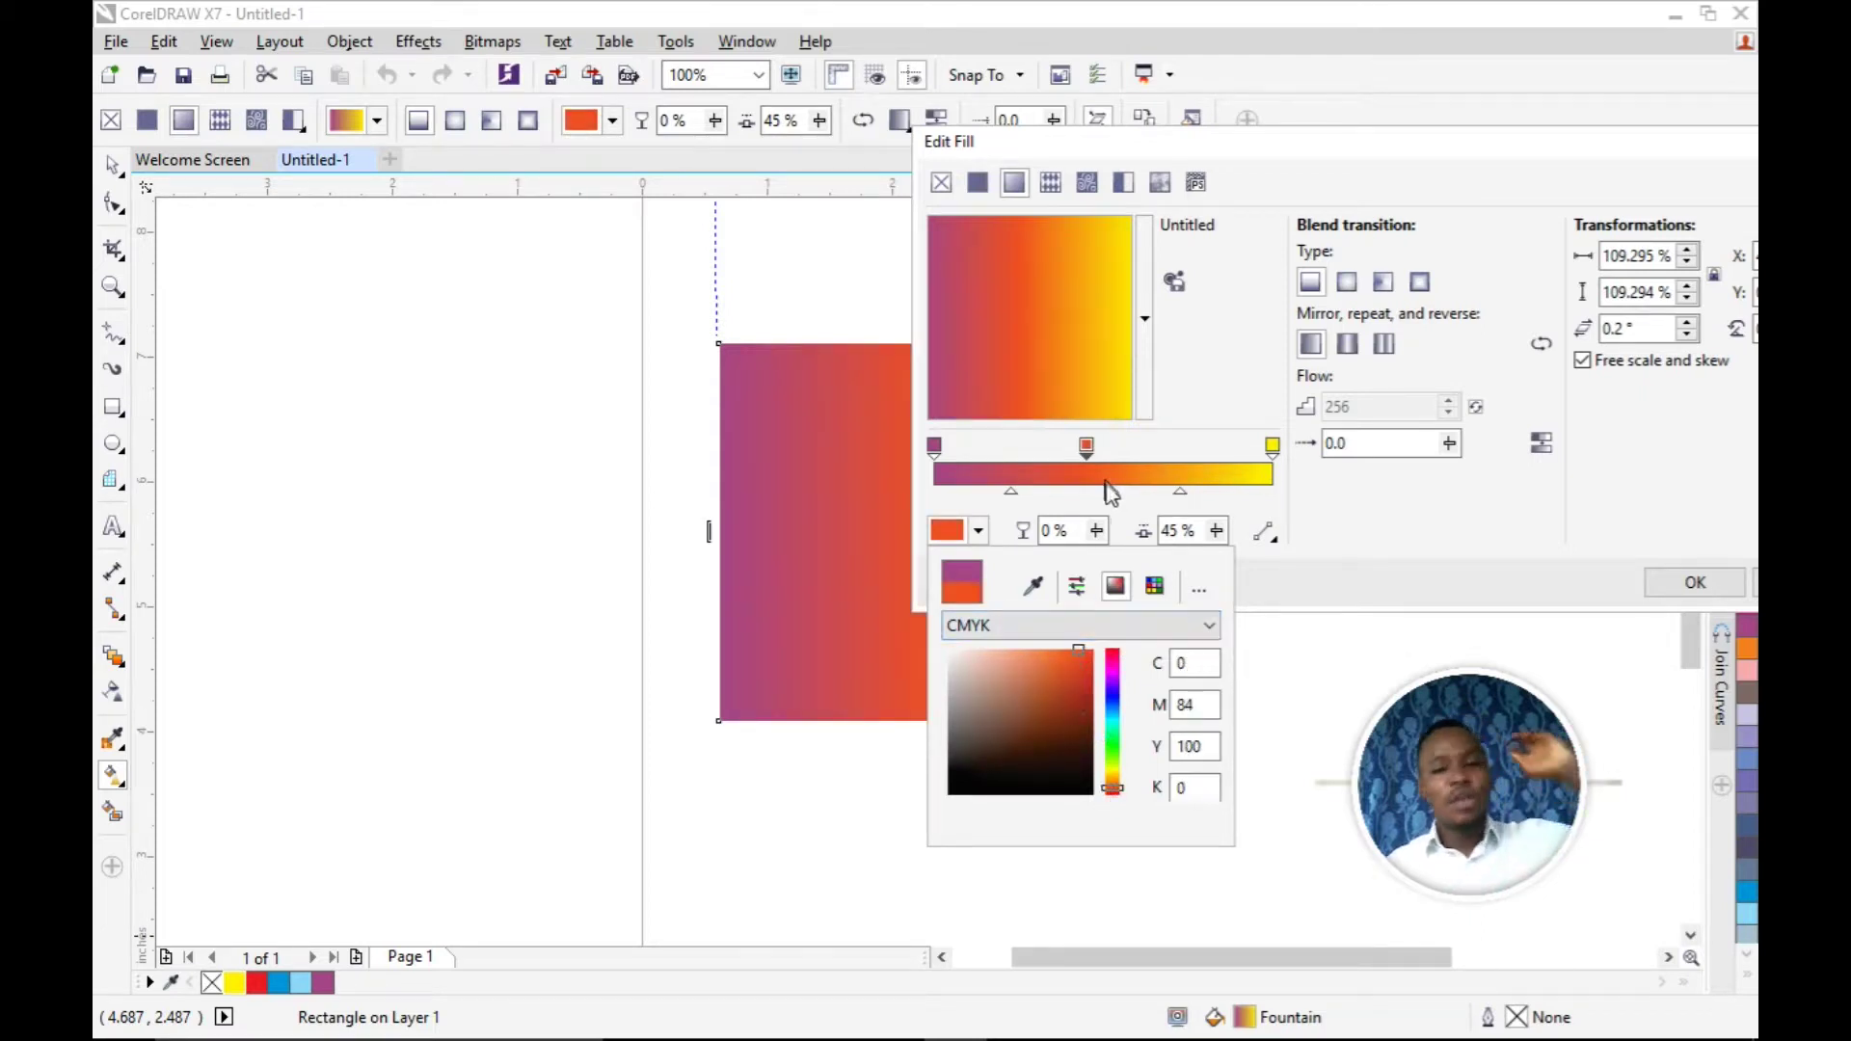
left_click(1323, 154)
left_click_drag(1323, 154, 1273, 187)
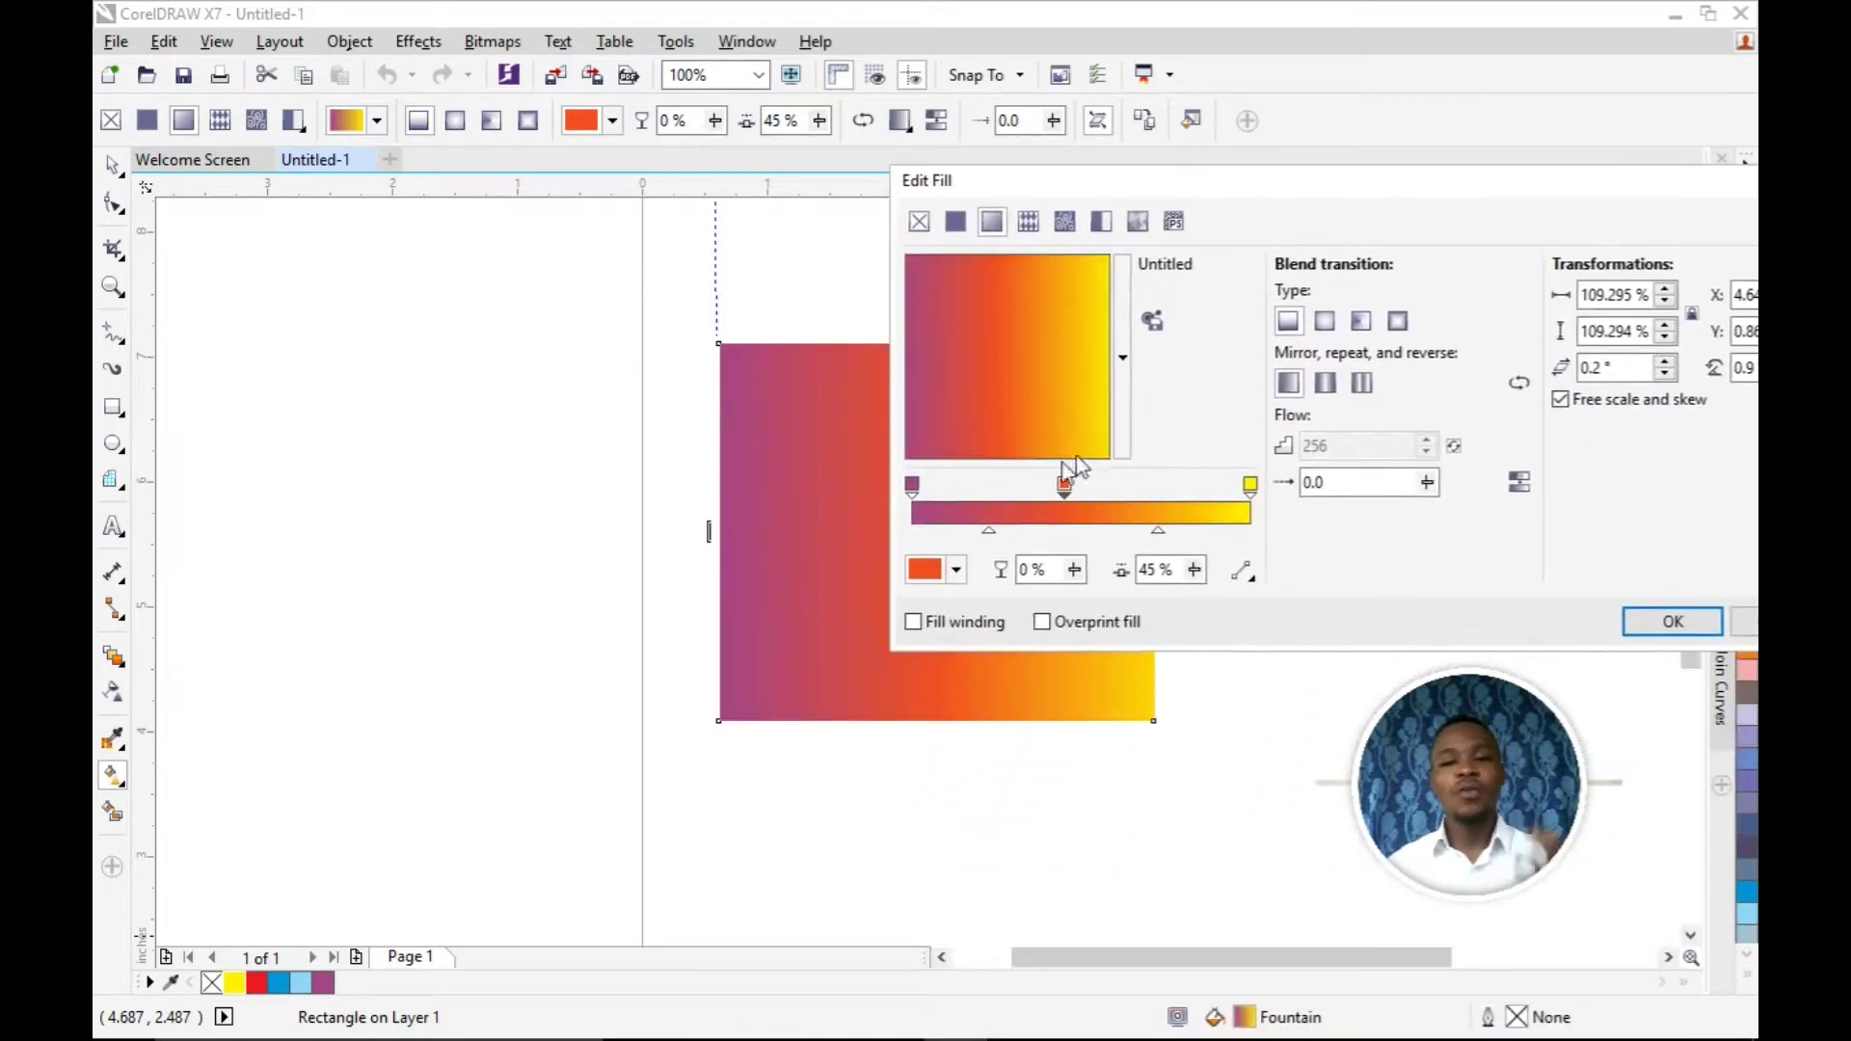
Step: Add a second intermediate node at 27% between purple and orange-red, coloured green (C:63 M:15 Y:98 K:1), and move the fill dialog slightly down
left_click(913, 487)
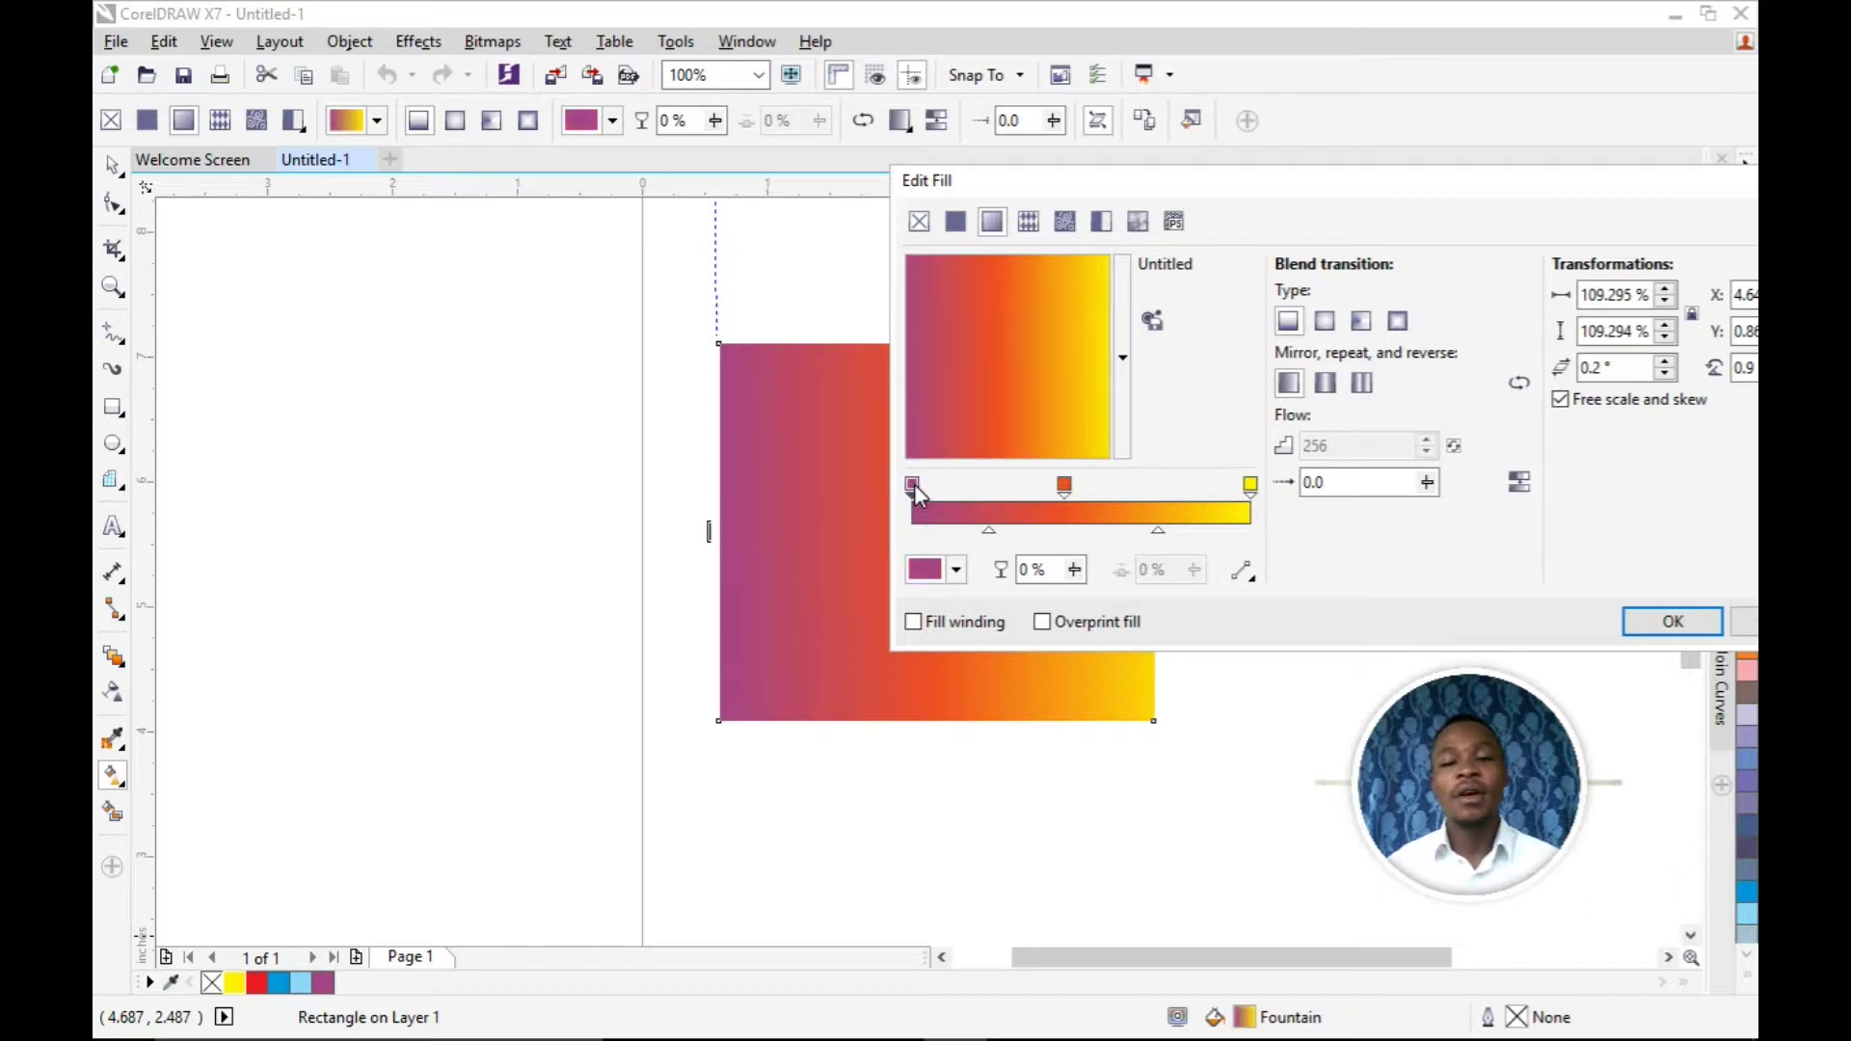
left_click_drag(916, 491, 1002, 487)
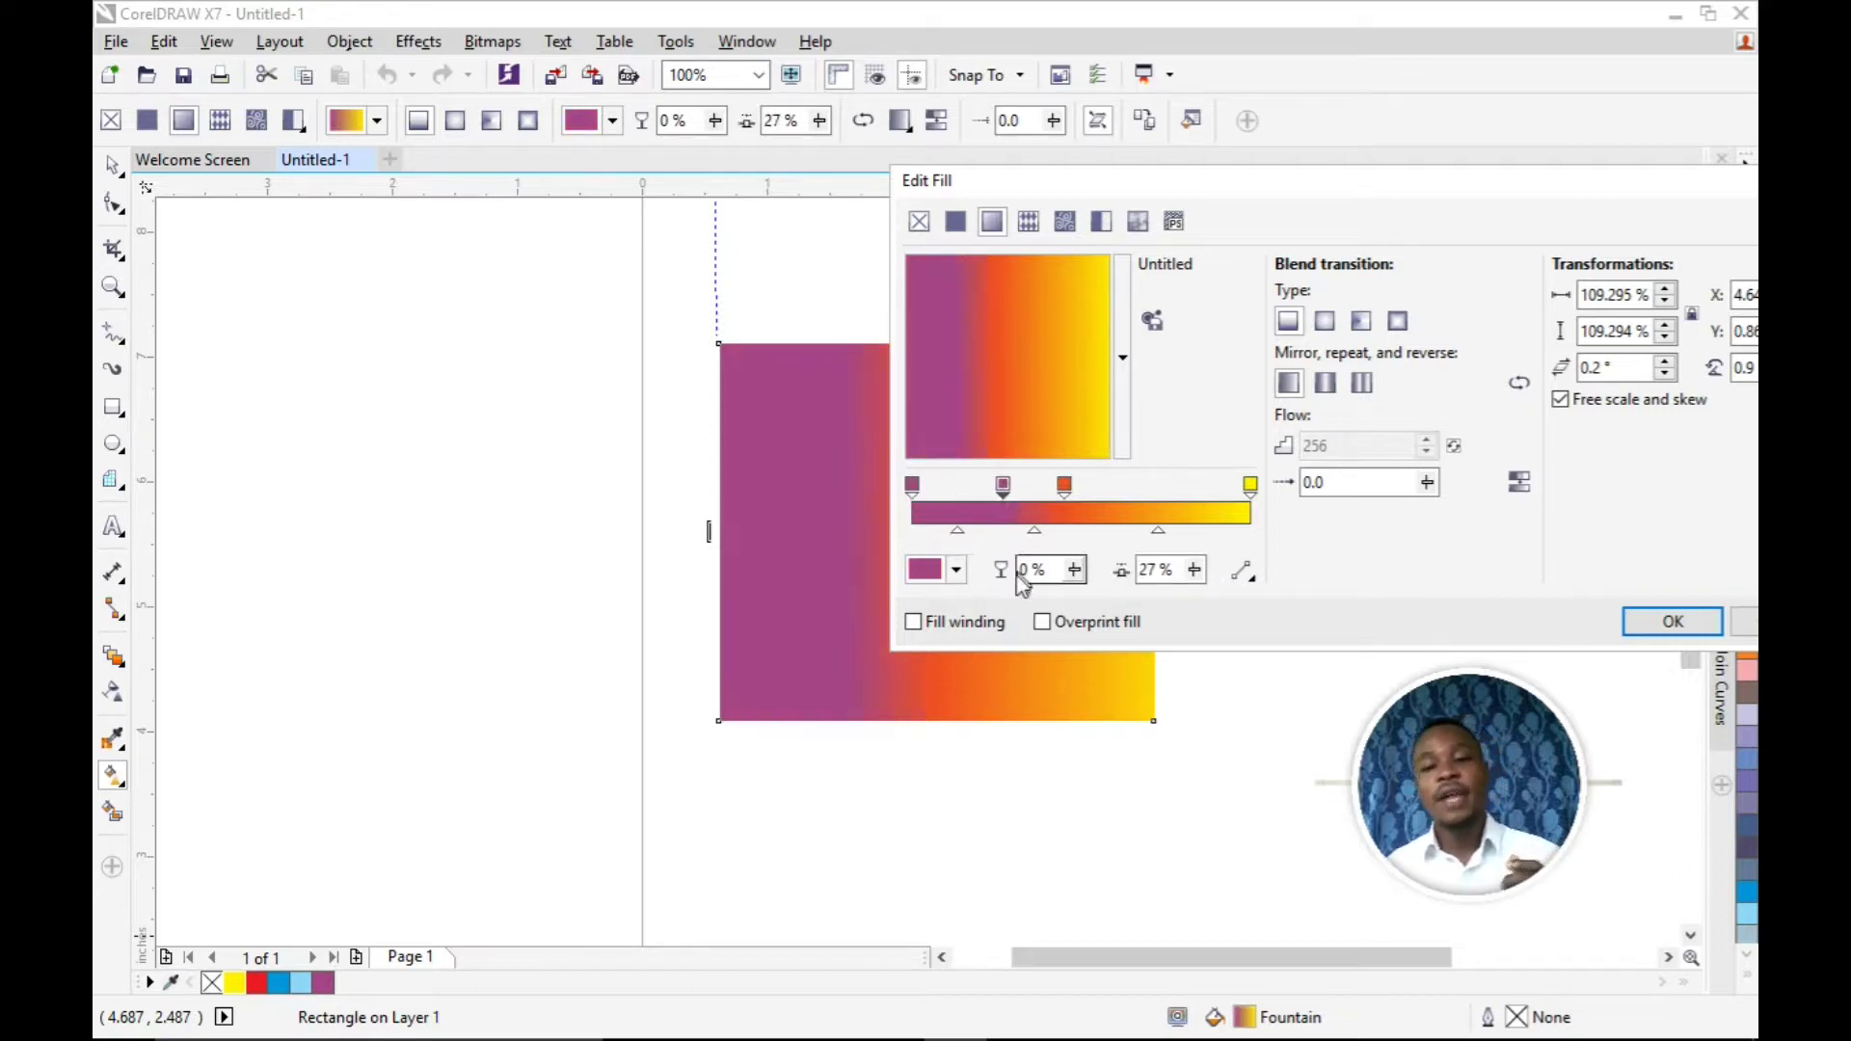
left_click(957, 570)
left_click_drag(1090, 776, 1060, 791)
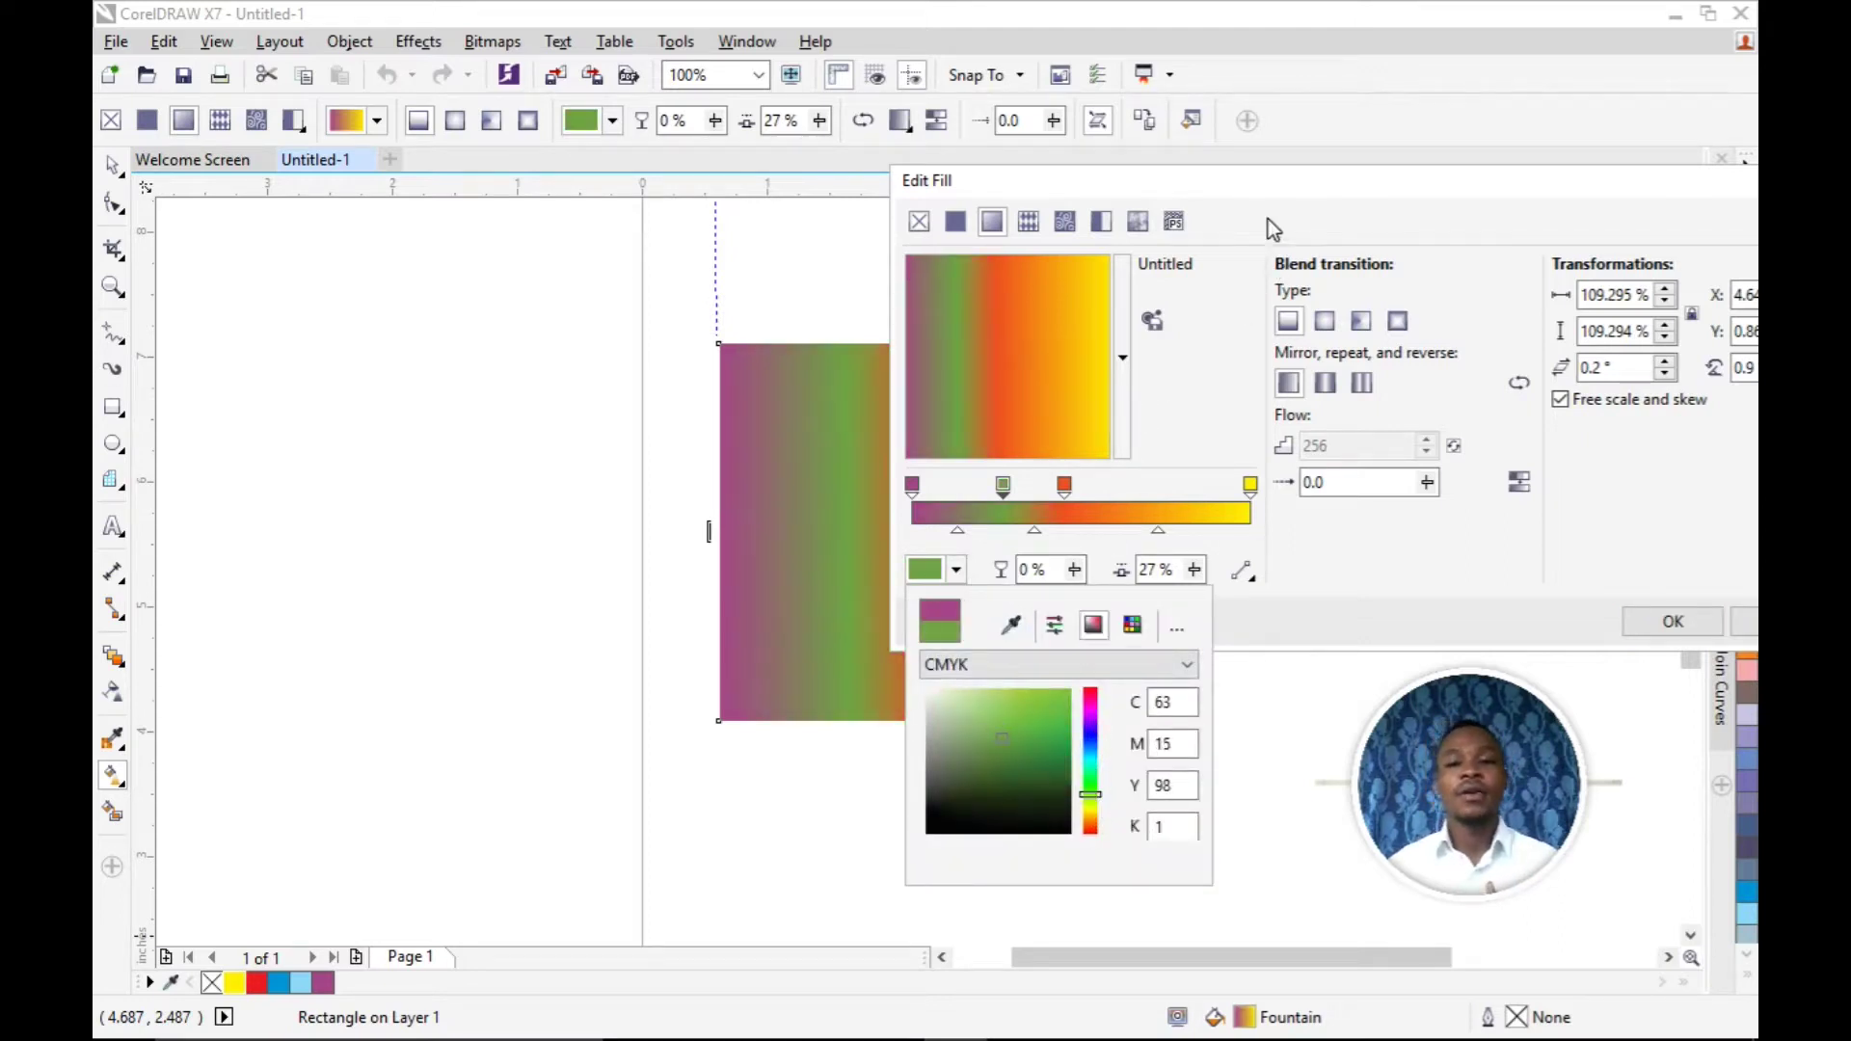
left_click(1265, 166)
mouse_move(1269, 188)
left_mouse_down()
mouse_move(1472, 669)
mouse_move(1334, 564)
mouse_move(1269, 222)
left_mouse_up()
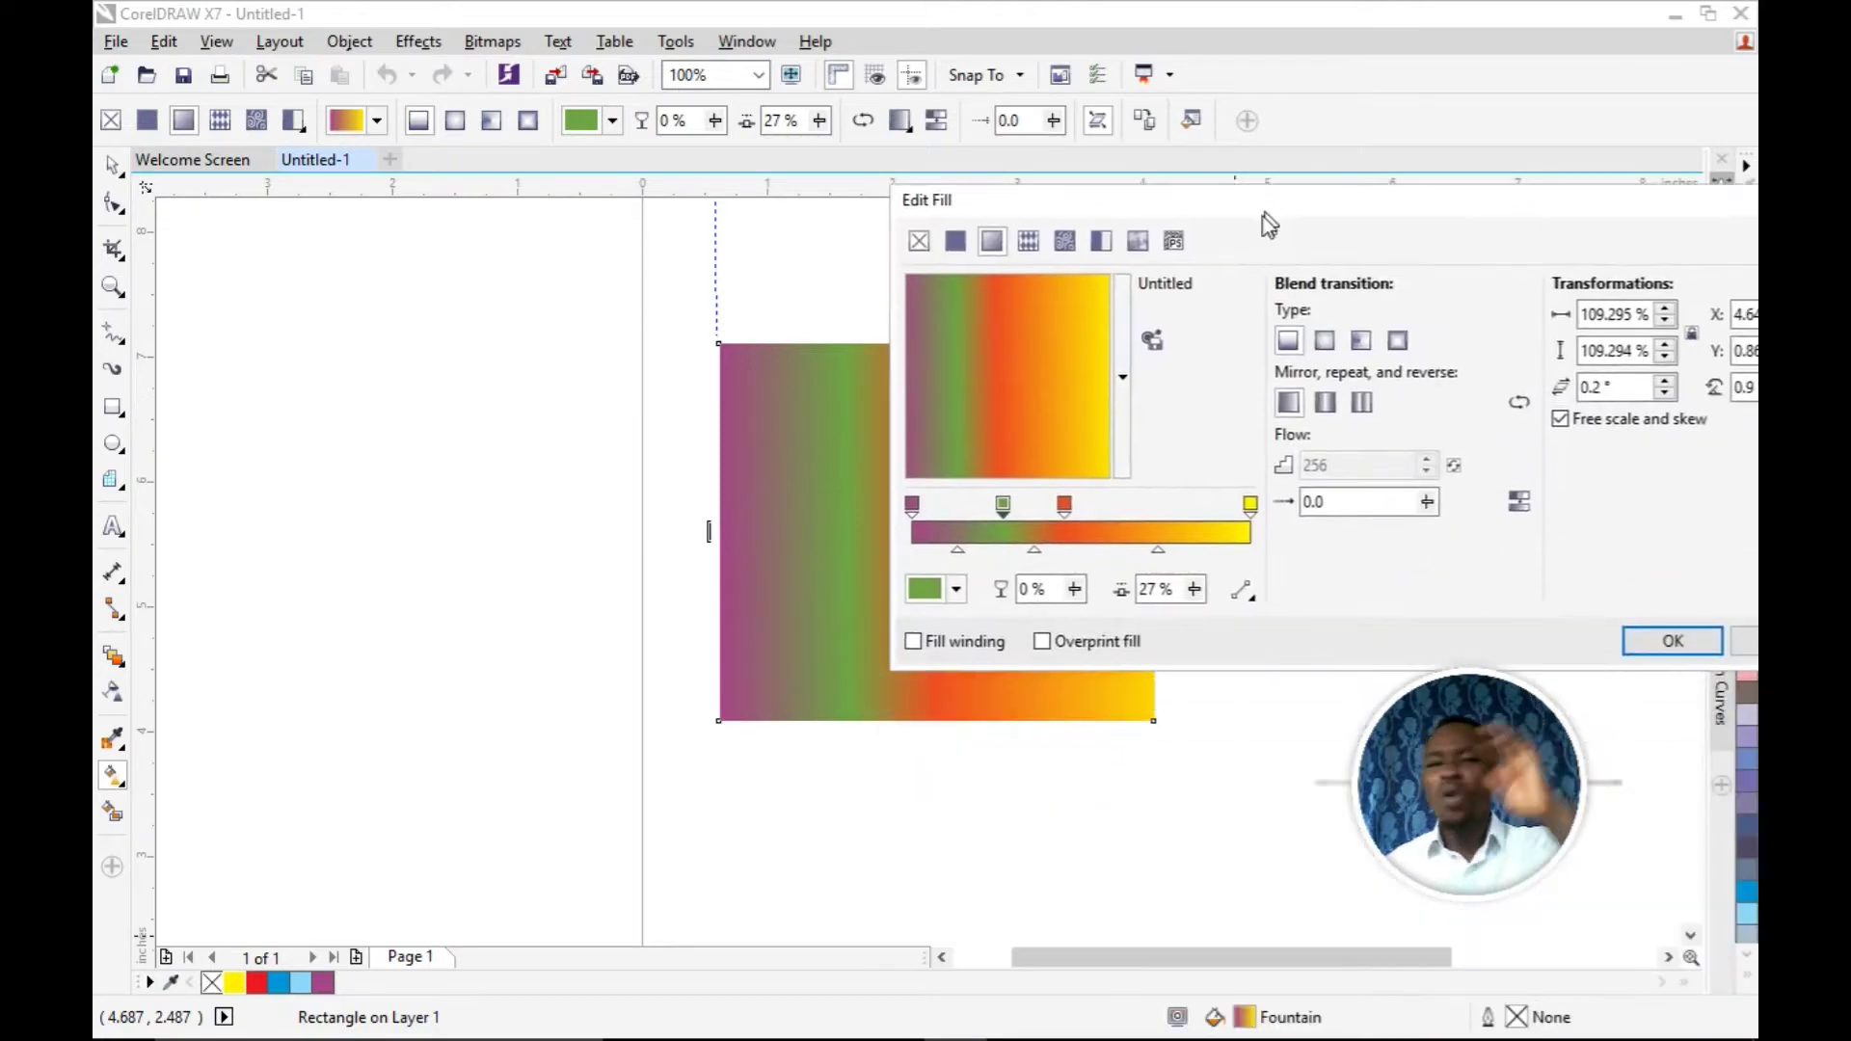
Step: Delete the orange-red and green intermediate nodes from the fountain fill and apply the plain purple-to-yellow blend to the rectangle
double_click(1064, 505)
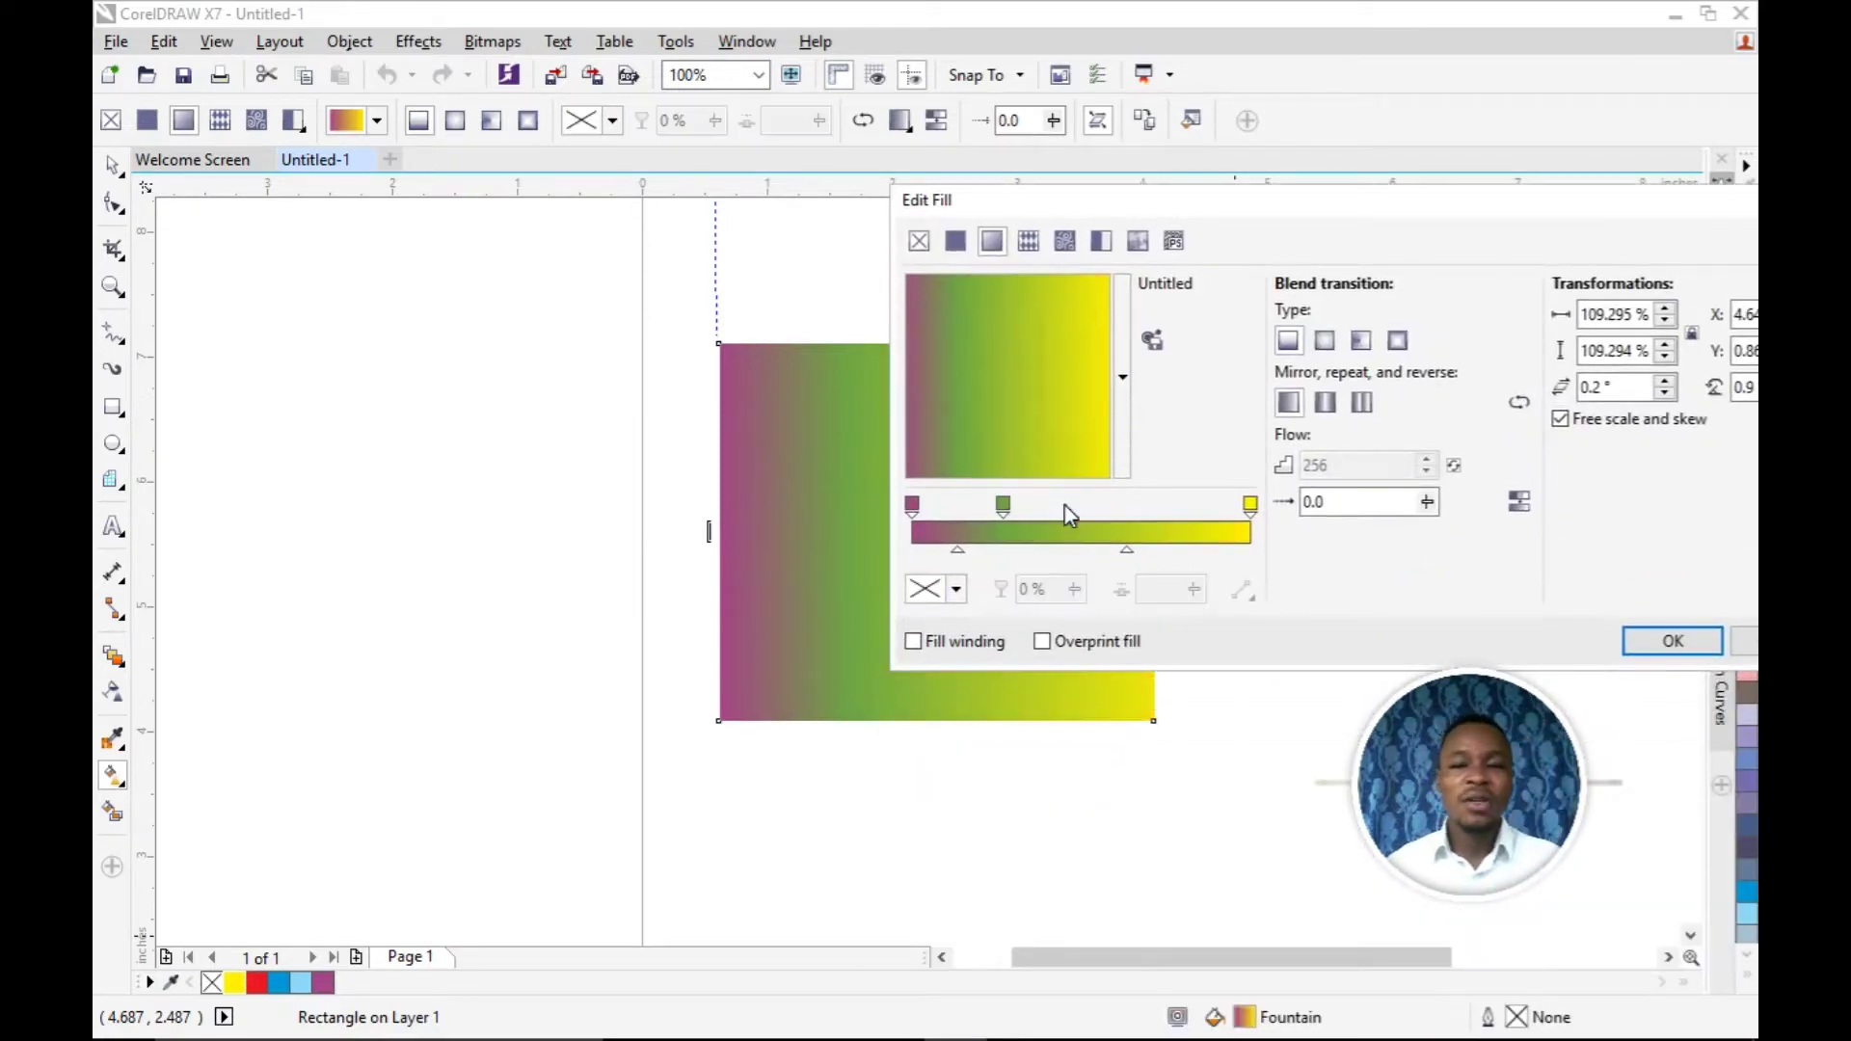
double_click(1004, 503)
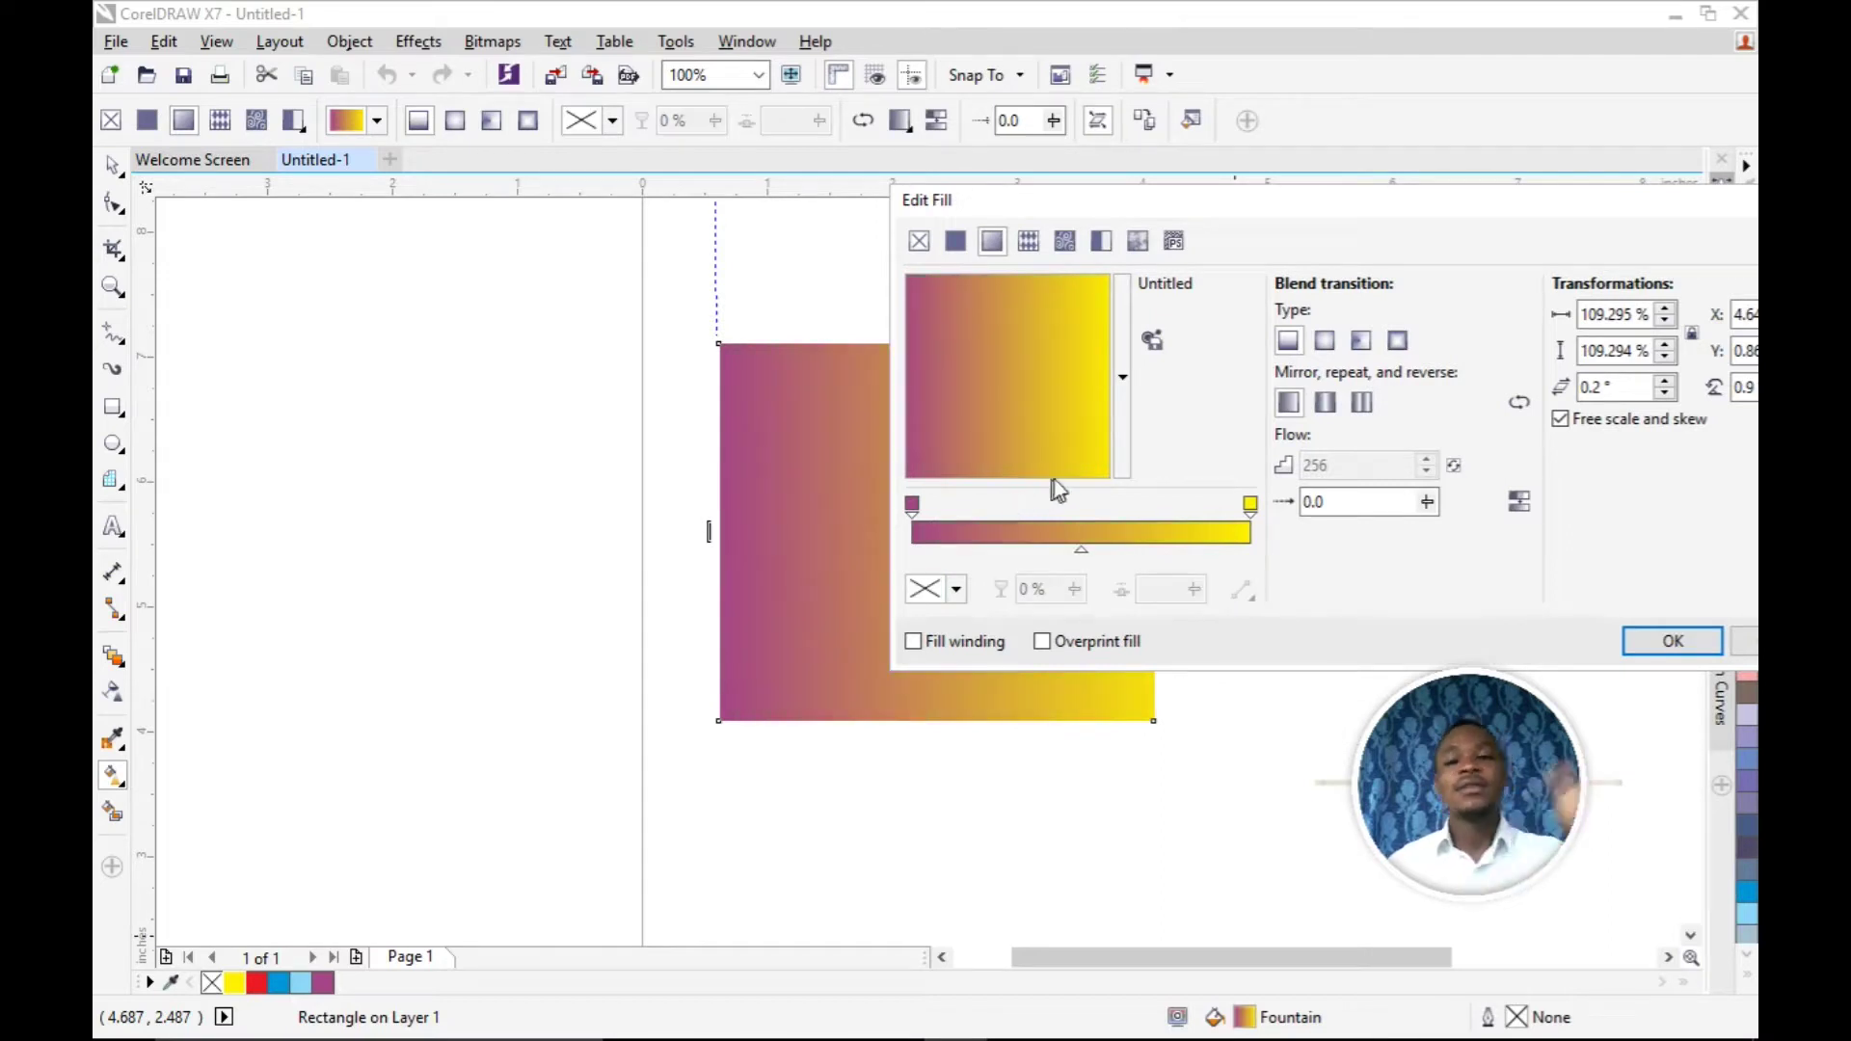
left_click(1673, 640)
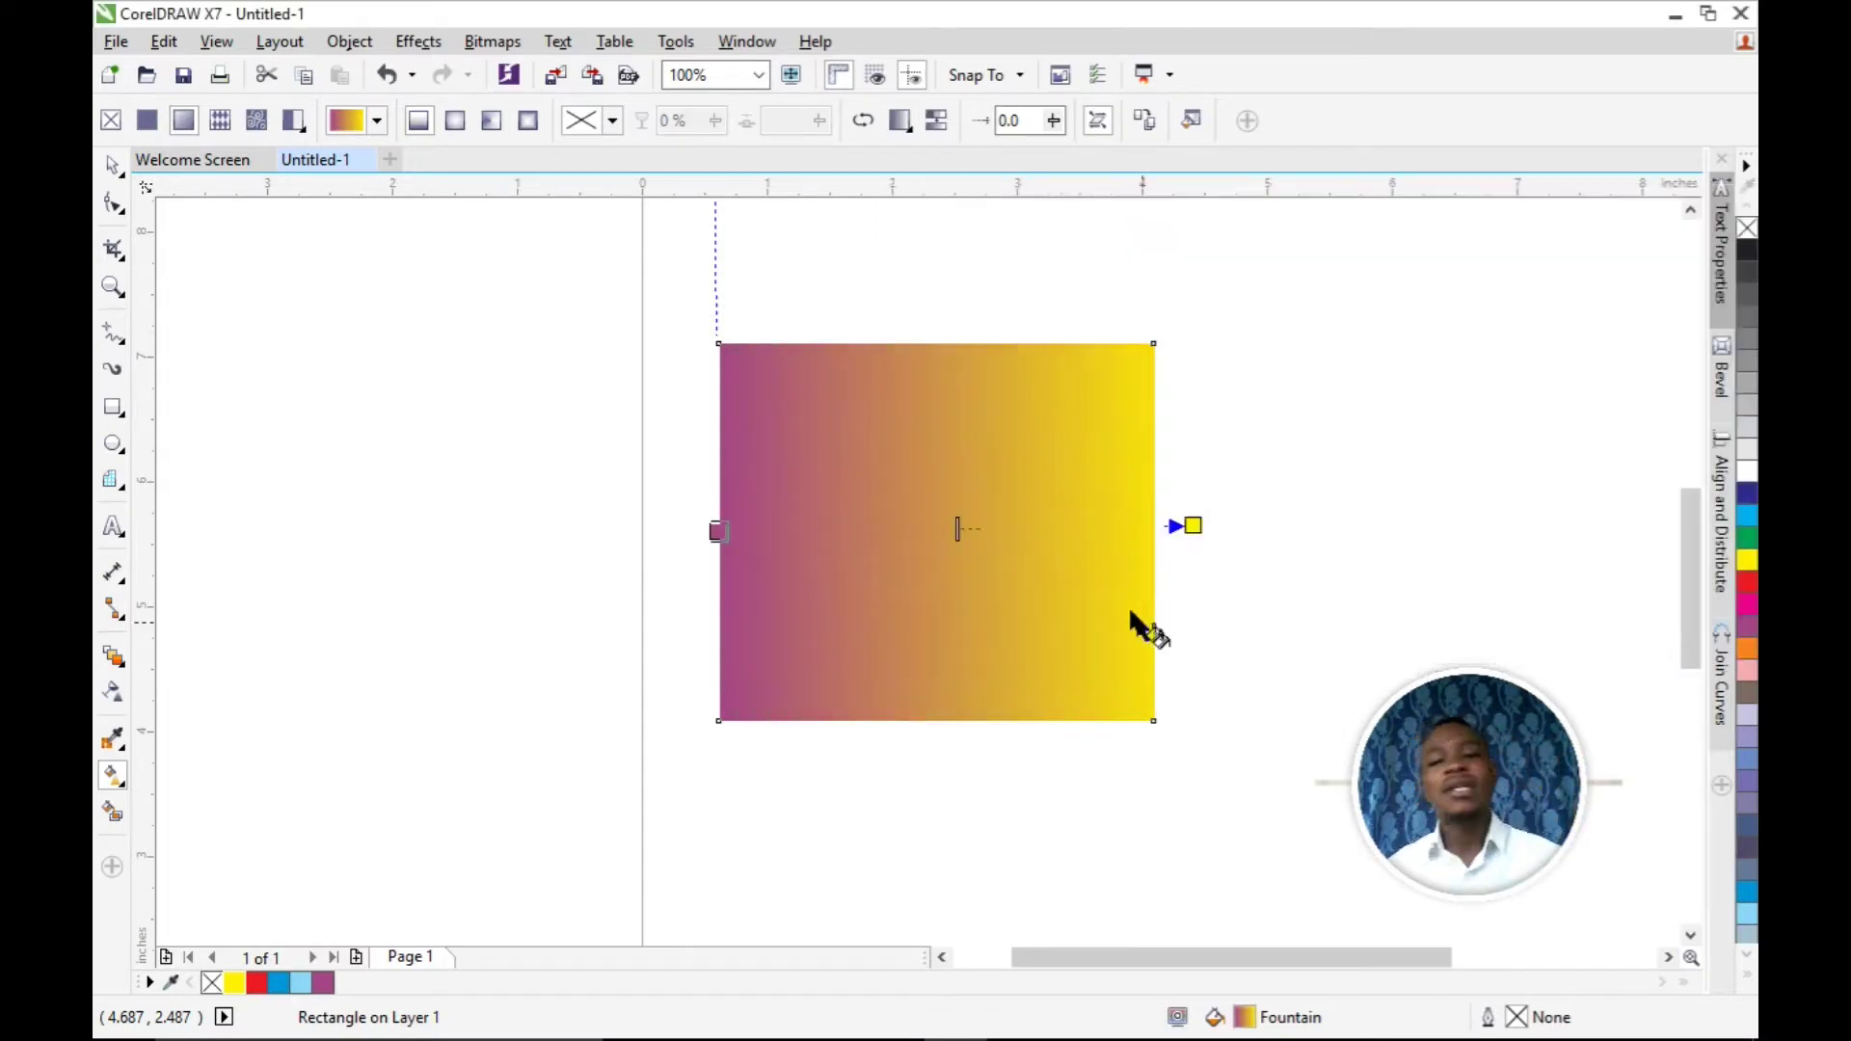